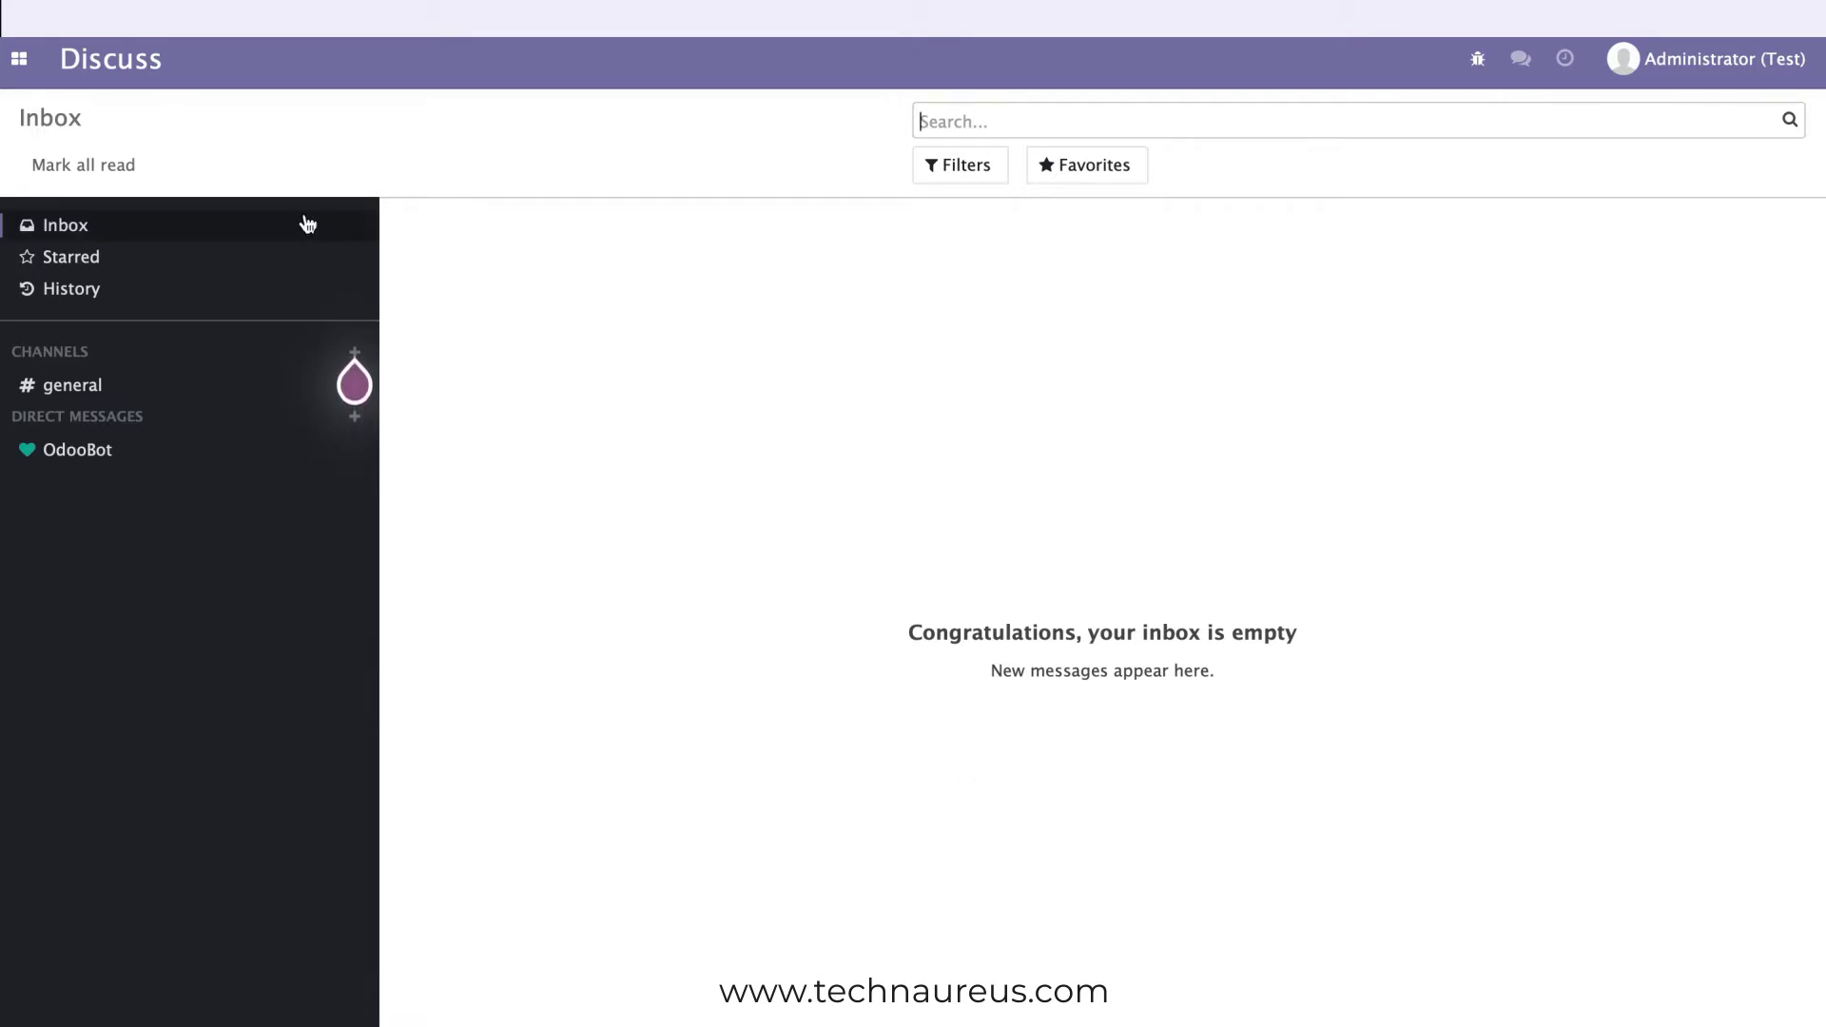
Open the General Settings page, dismissing the cron task error, and scroll down to Developer Tools
click(19, 60)
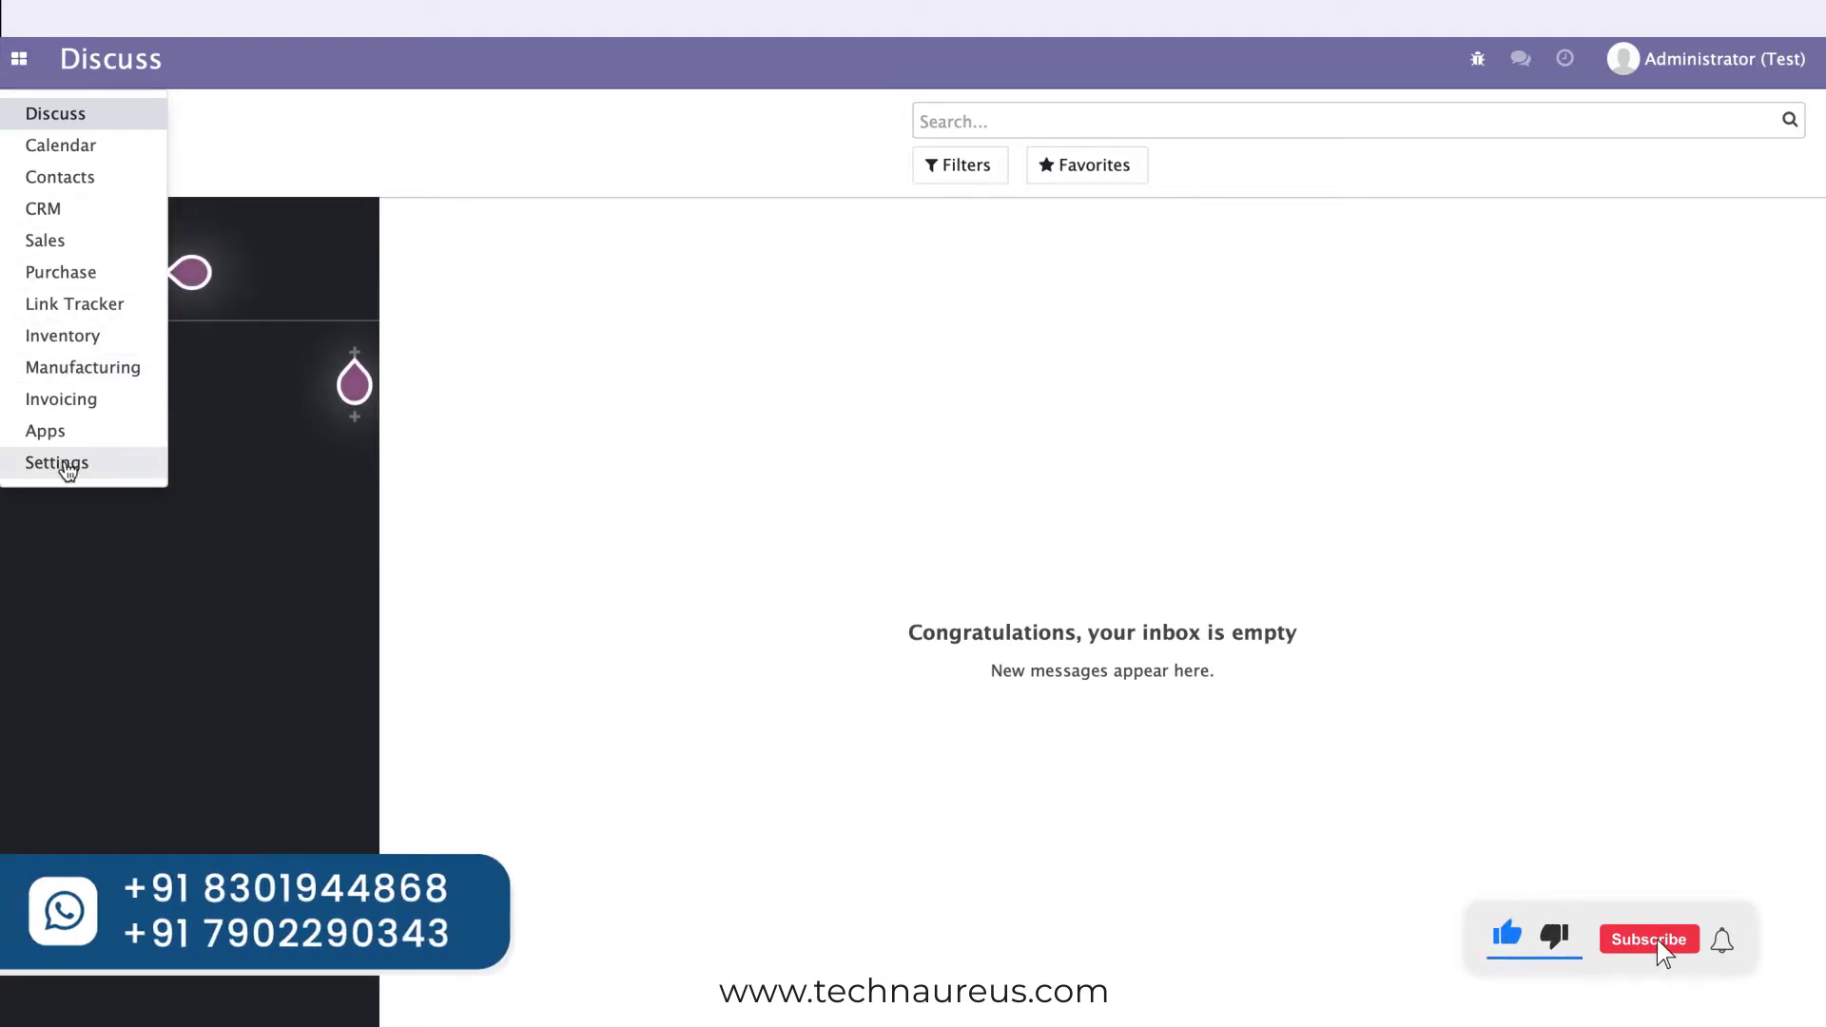
click(66, 464)
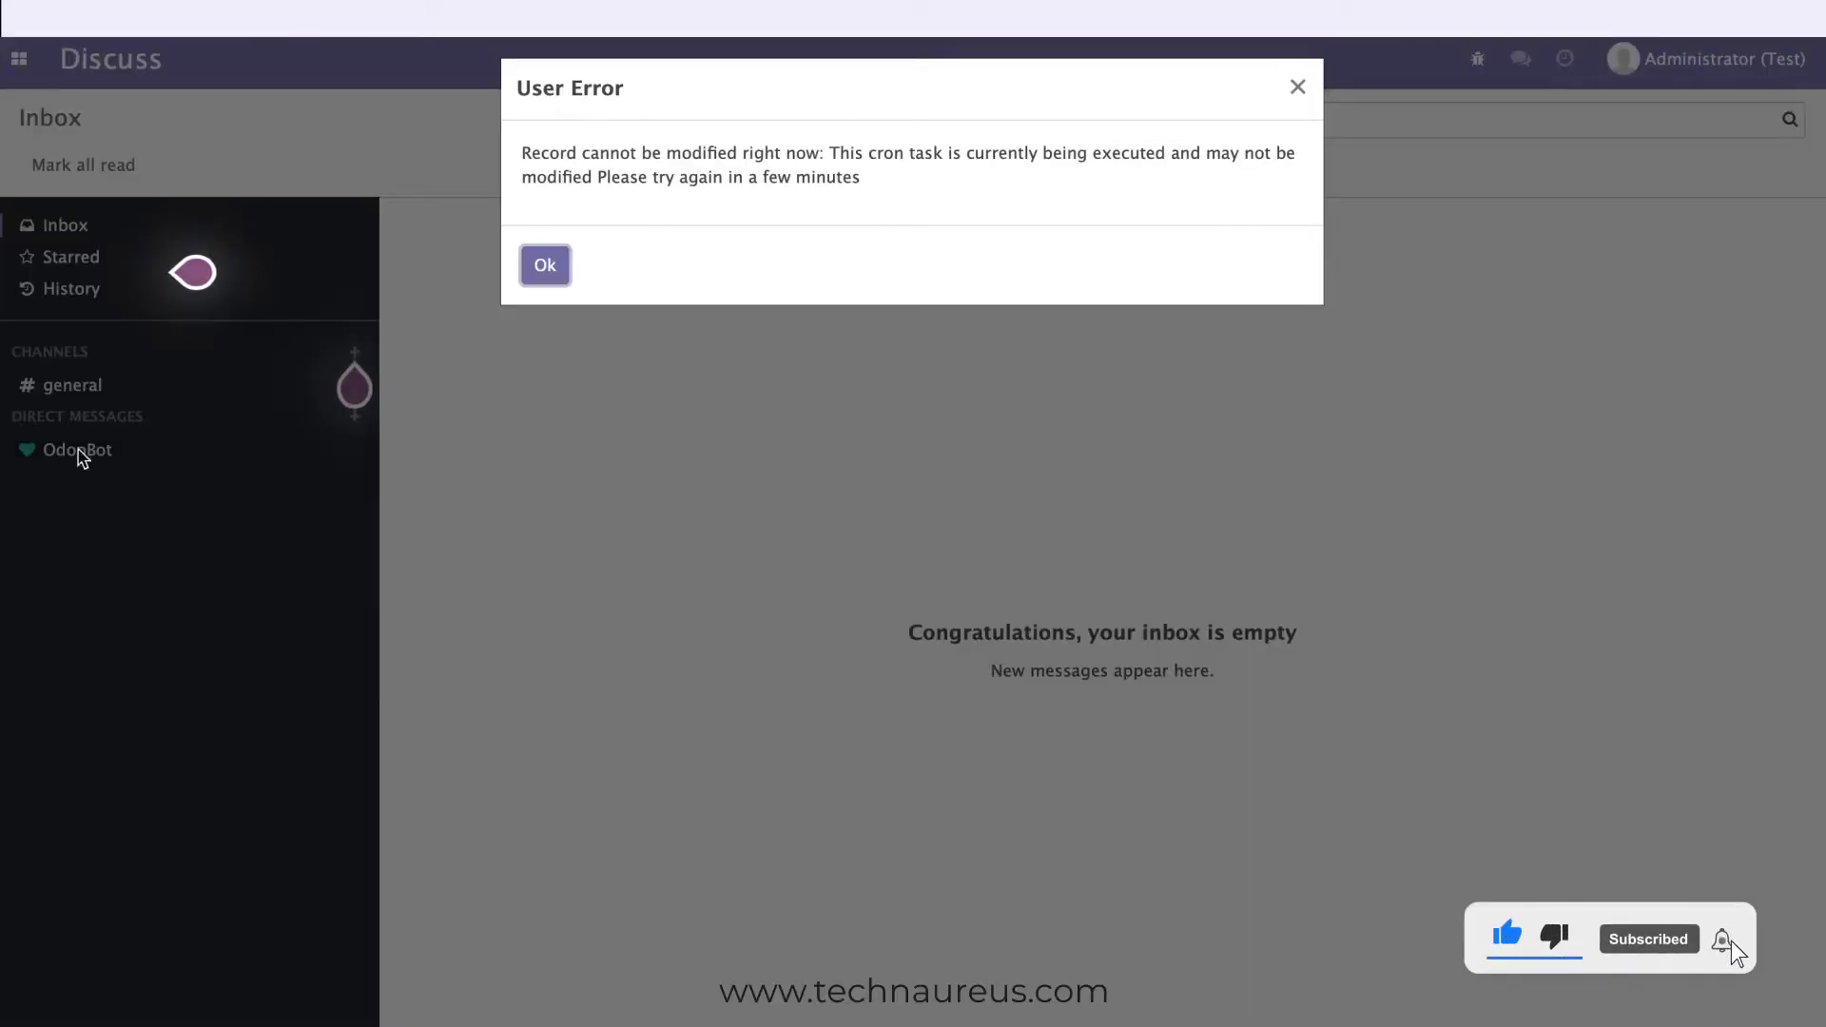
click(545, 276)
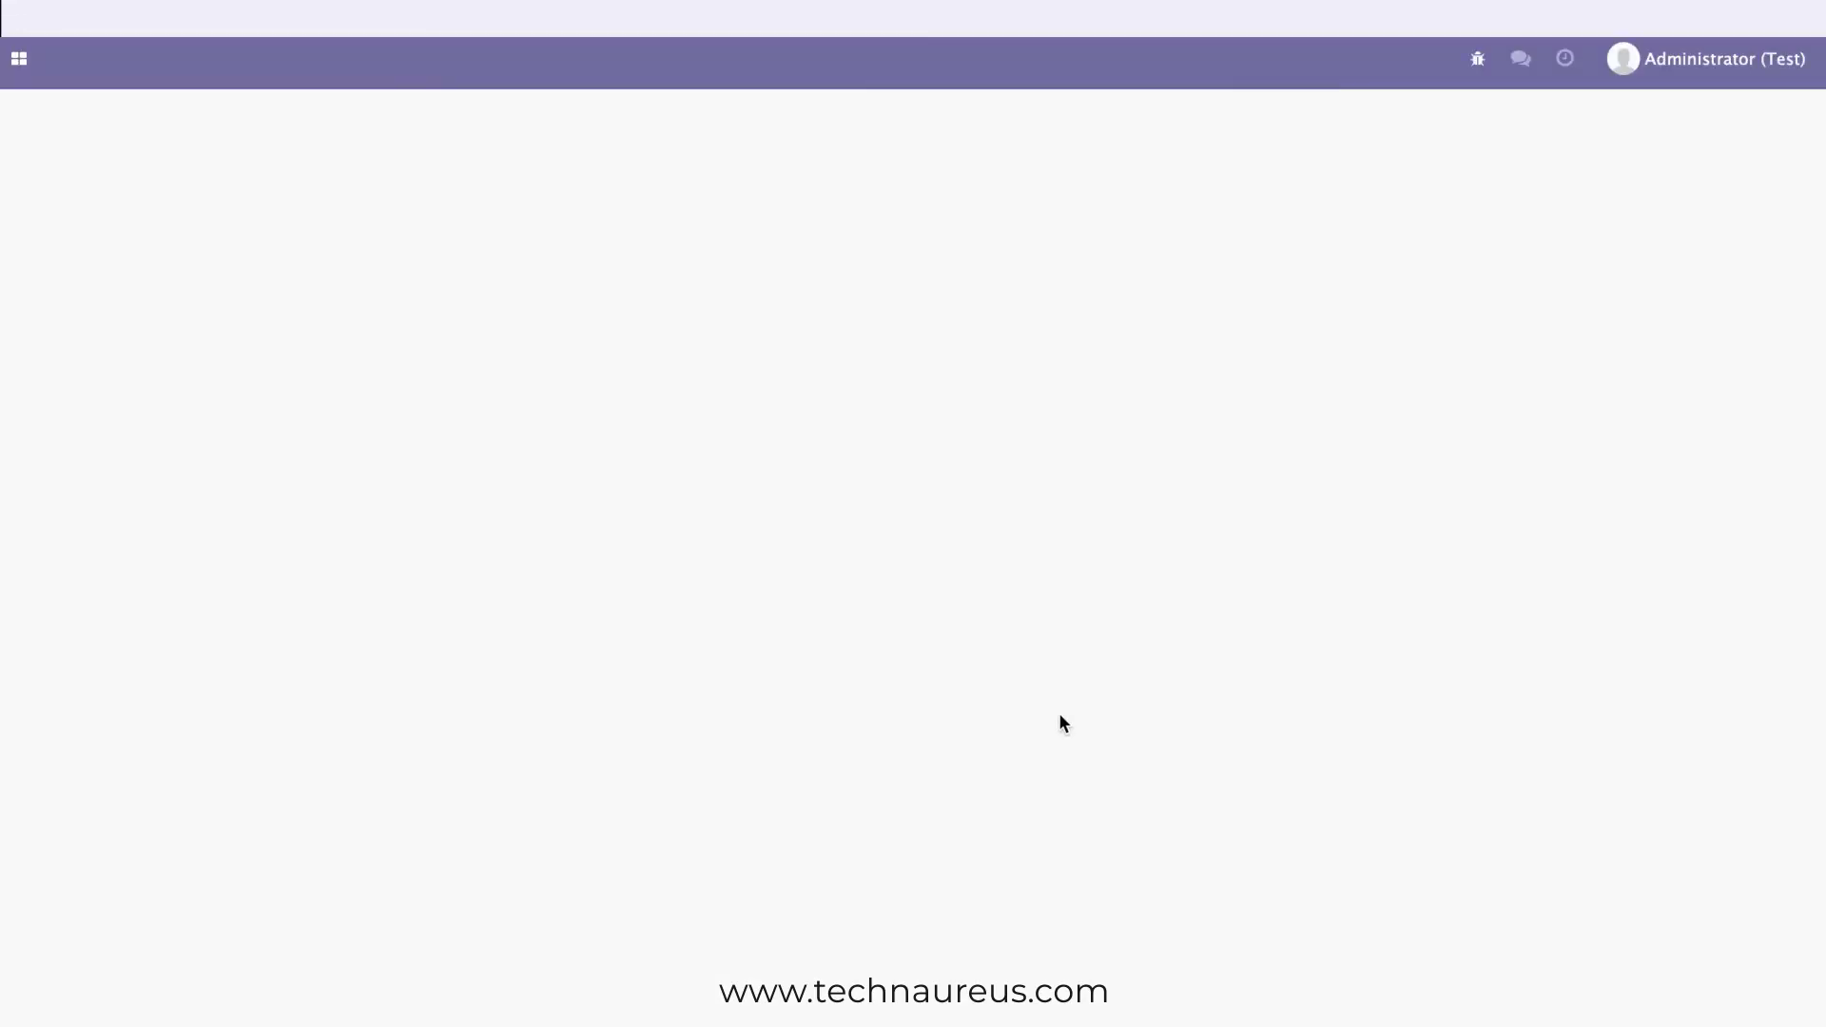
scroll(1063, 723, down, 10)
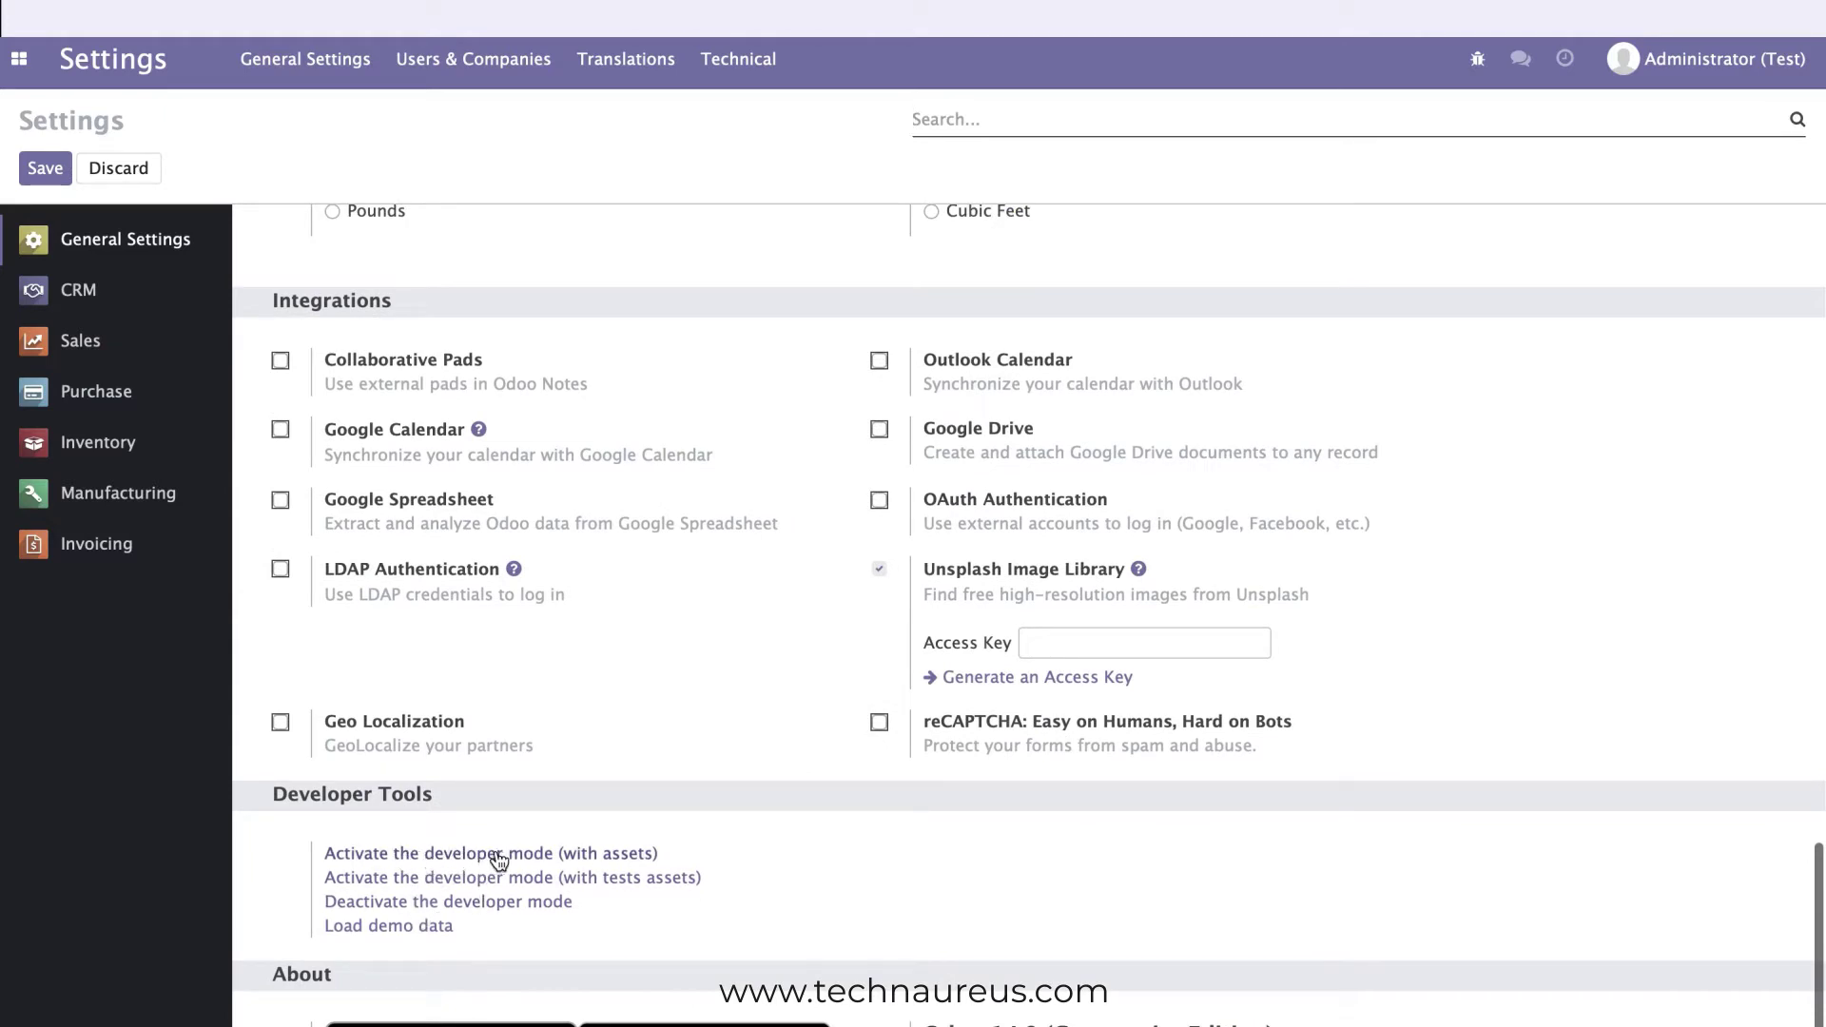
Open the Administrator user record and review its Technical access rights section
click(481, 66)
click(448, 116)
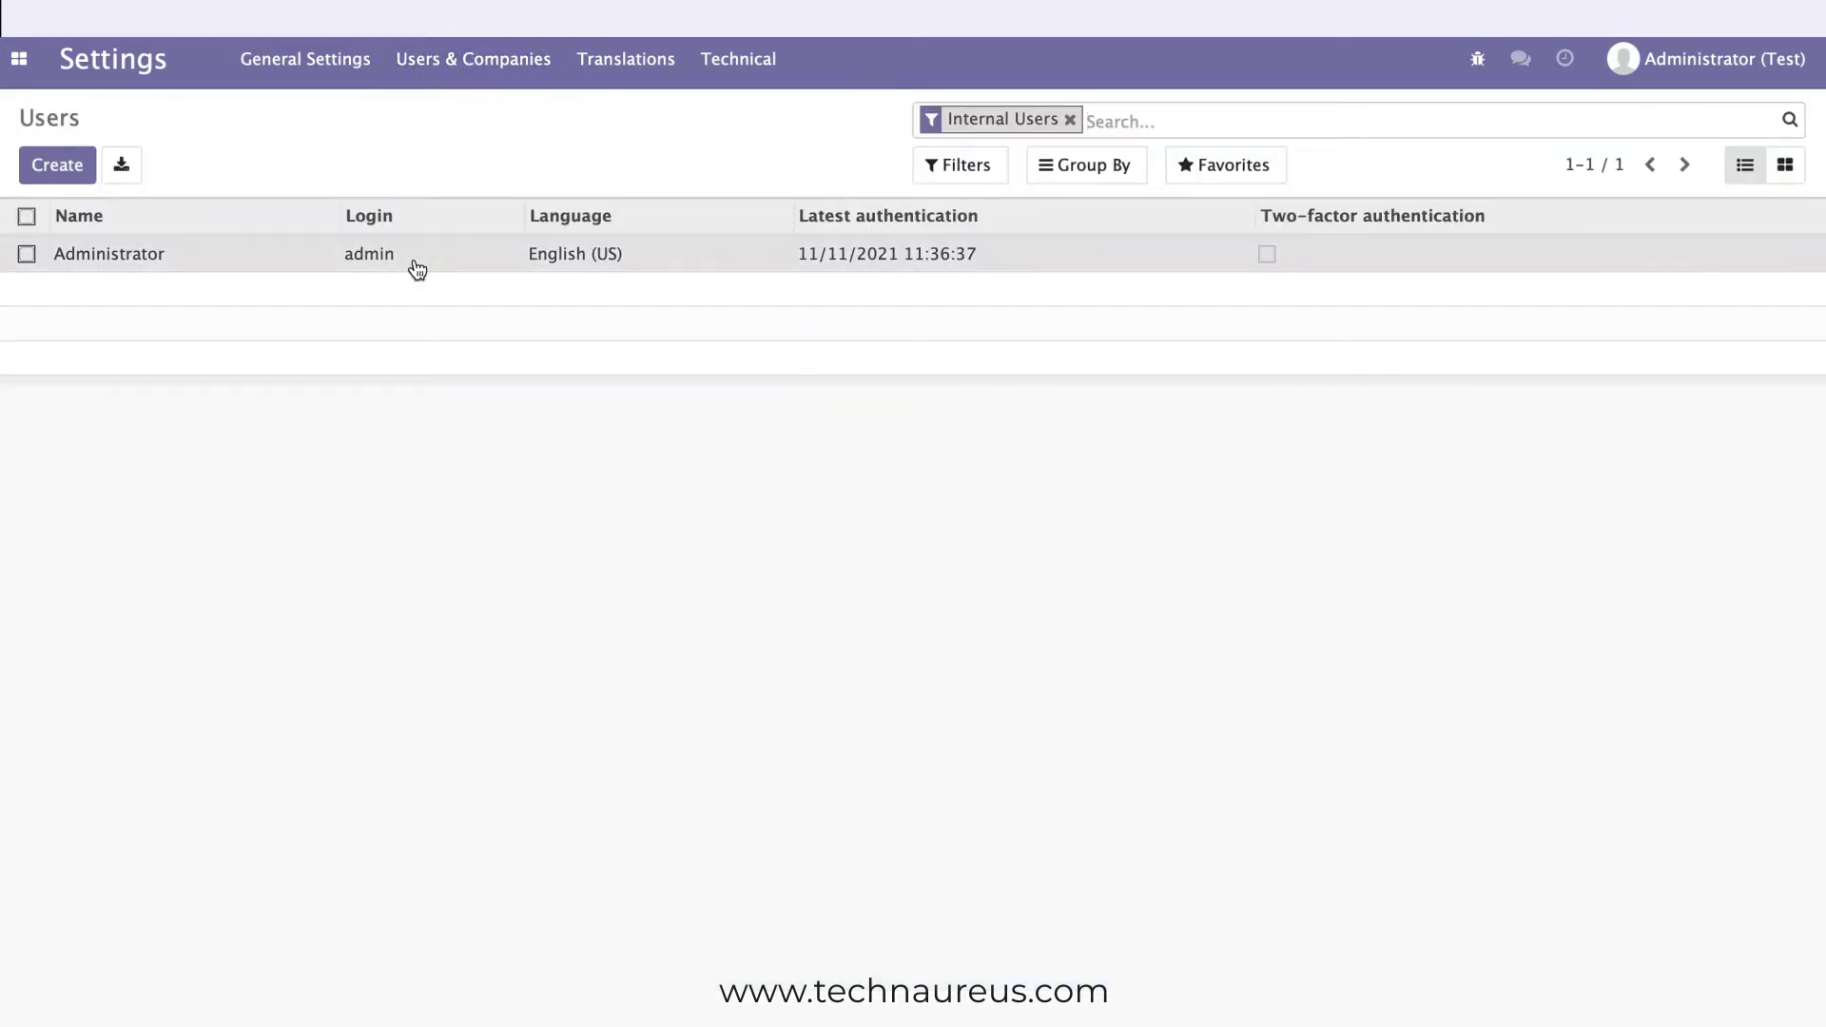
click(417, 269)
scroll(480, 590, down, 5)
scroll(482, 629, down, 5)
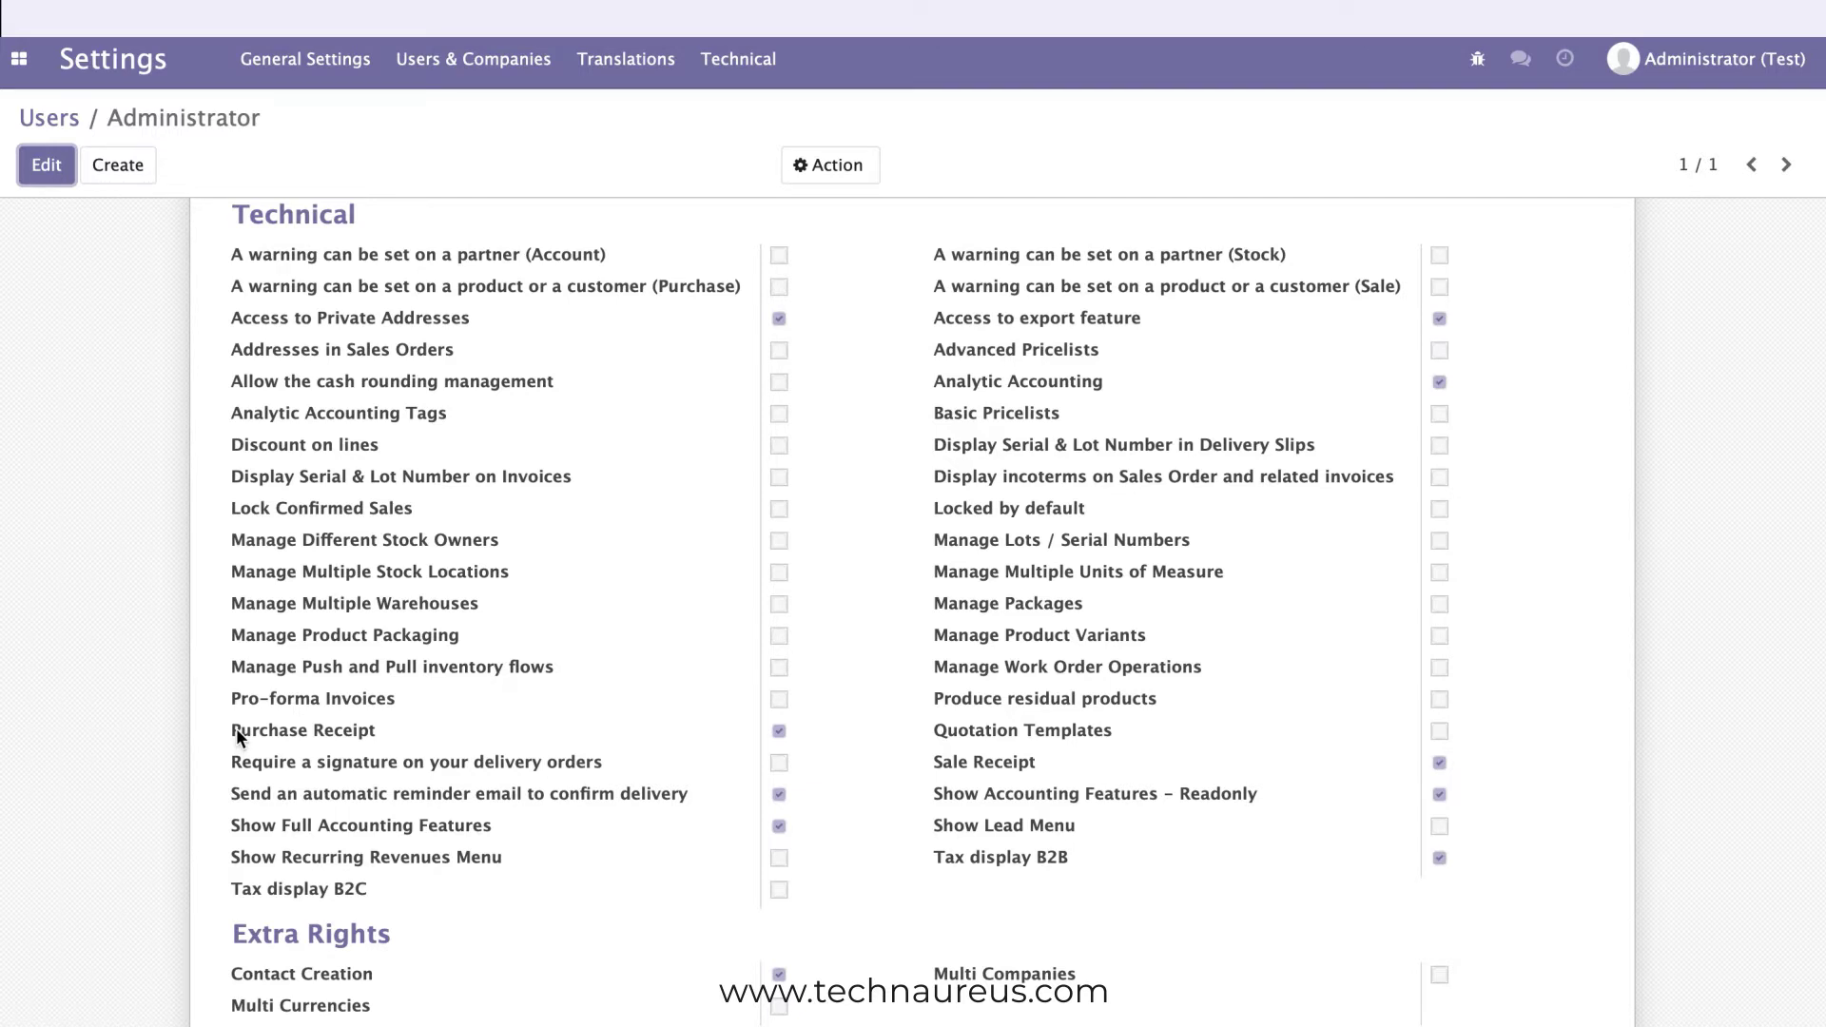
mouse_move(323, 744)
click(19, 59)
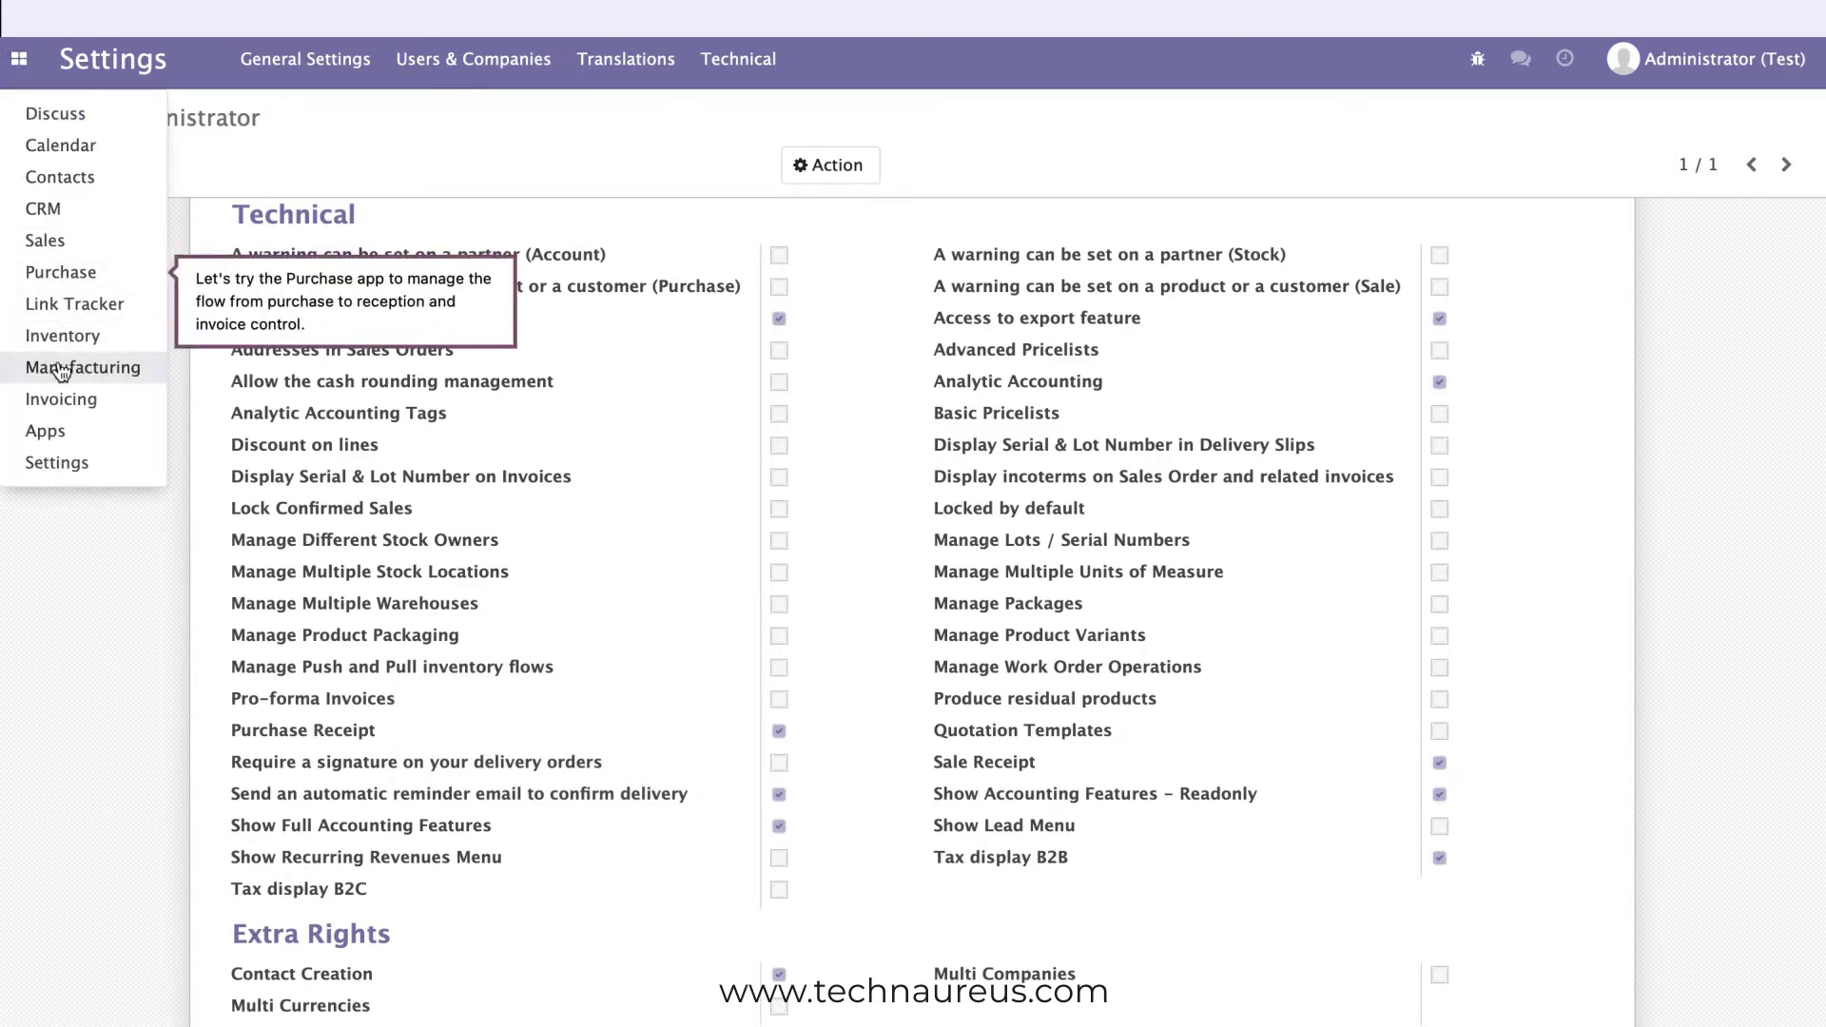
Search the Invoicing chart of accounts for 'fuel' to show only 640000 Fuel Expenses
click(69, 409)
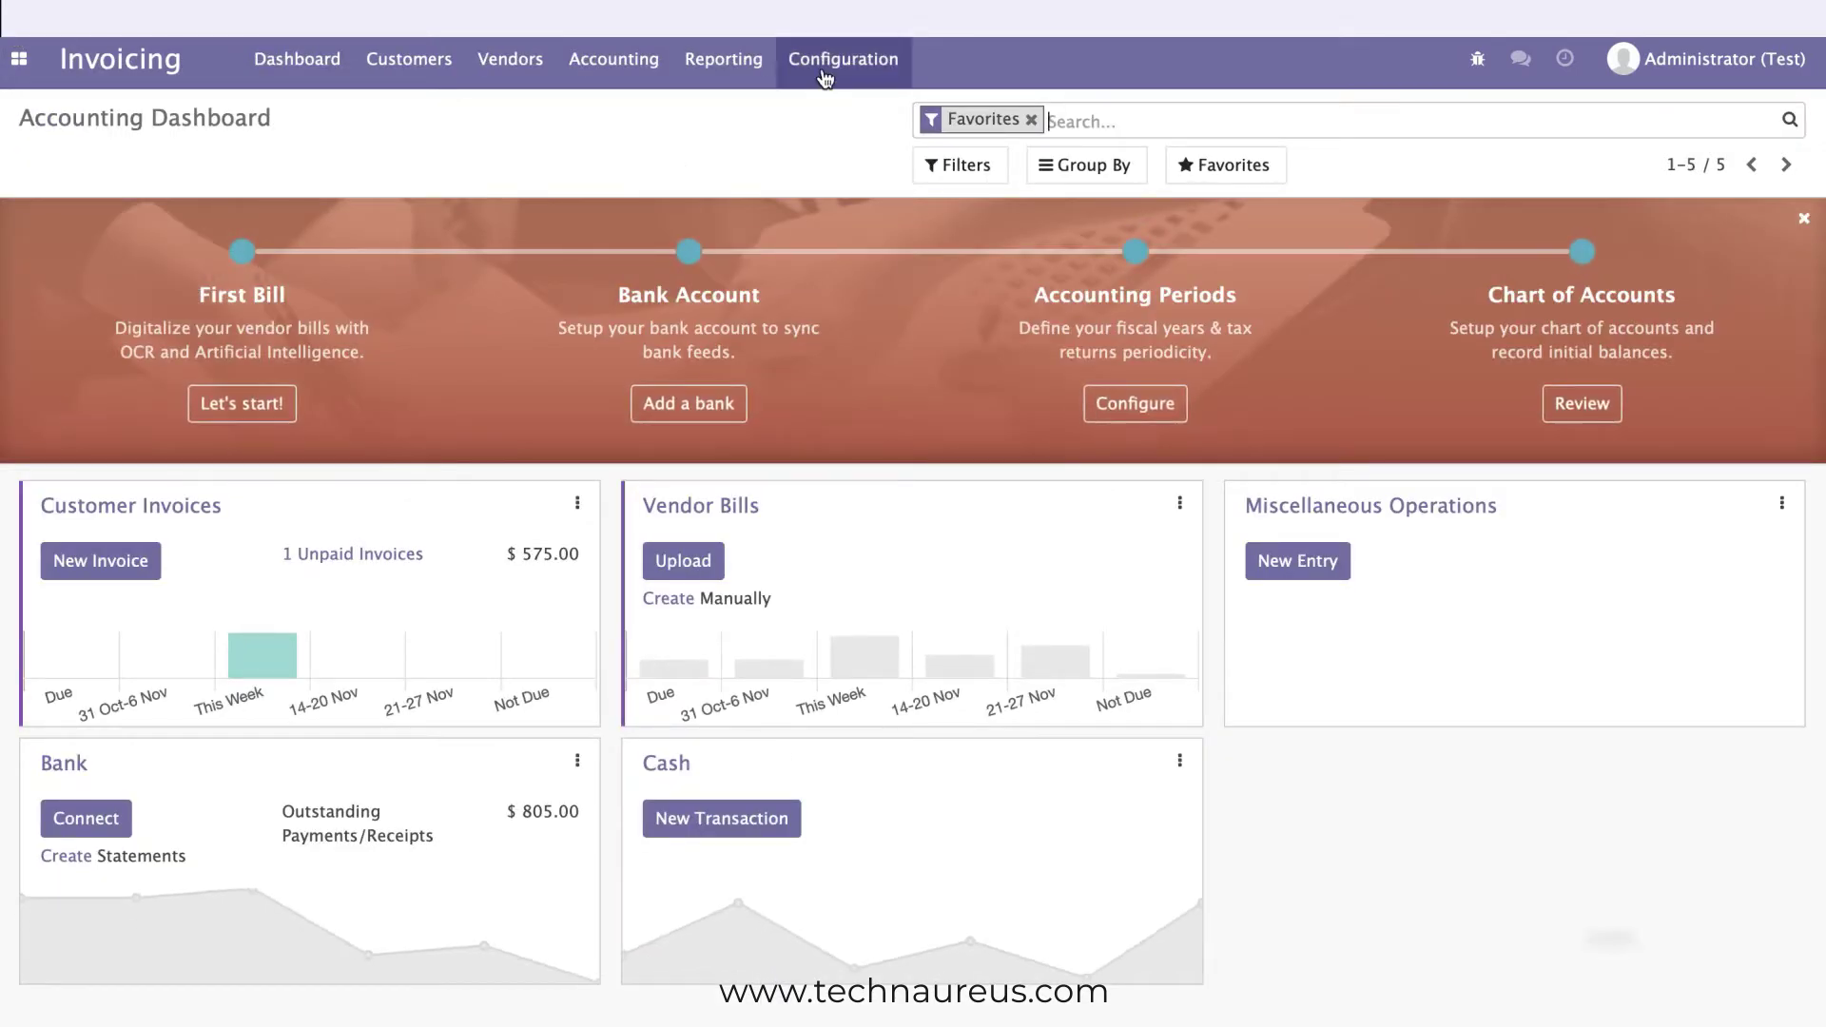
click(825, 68)
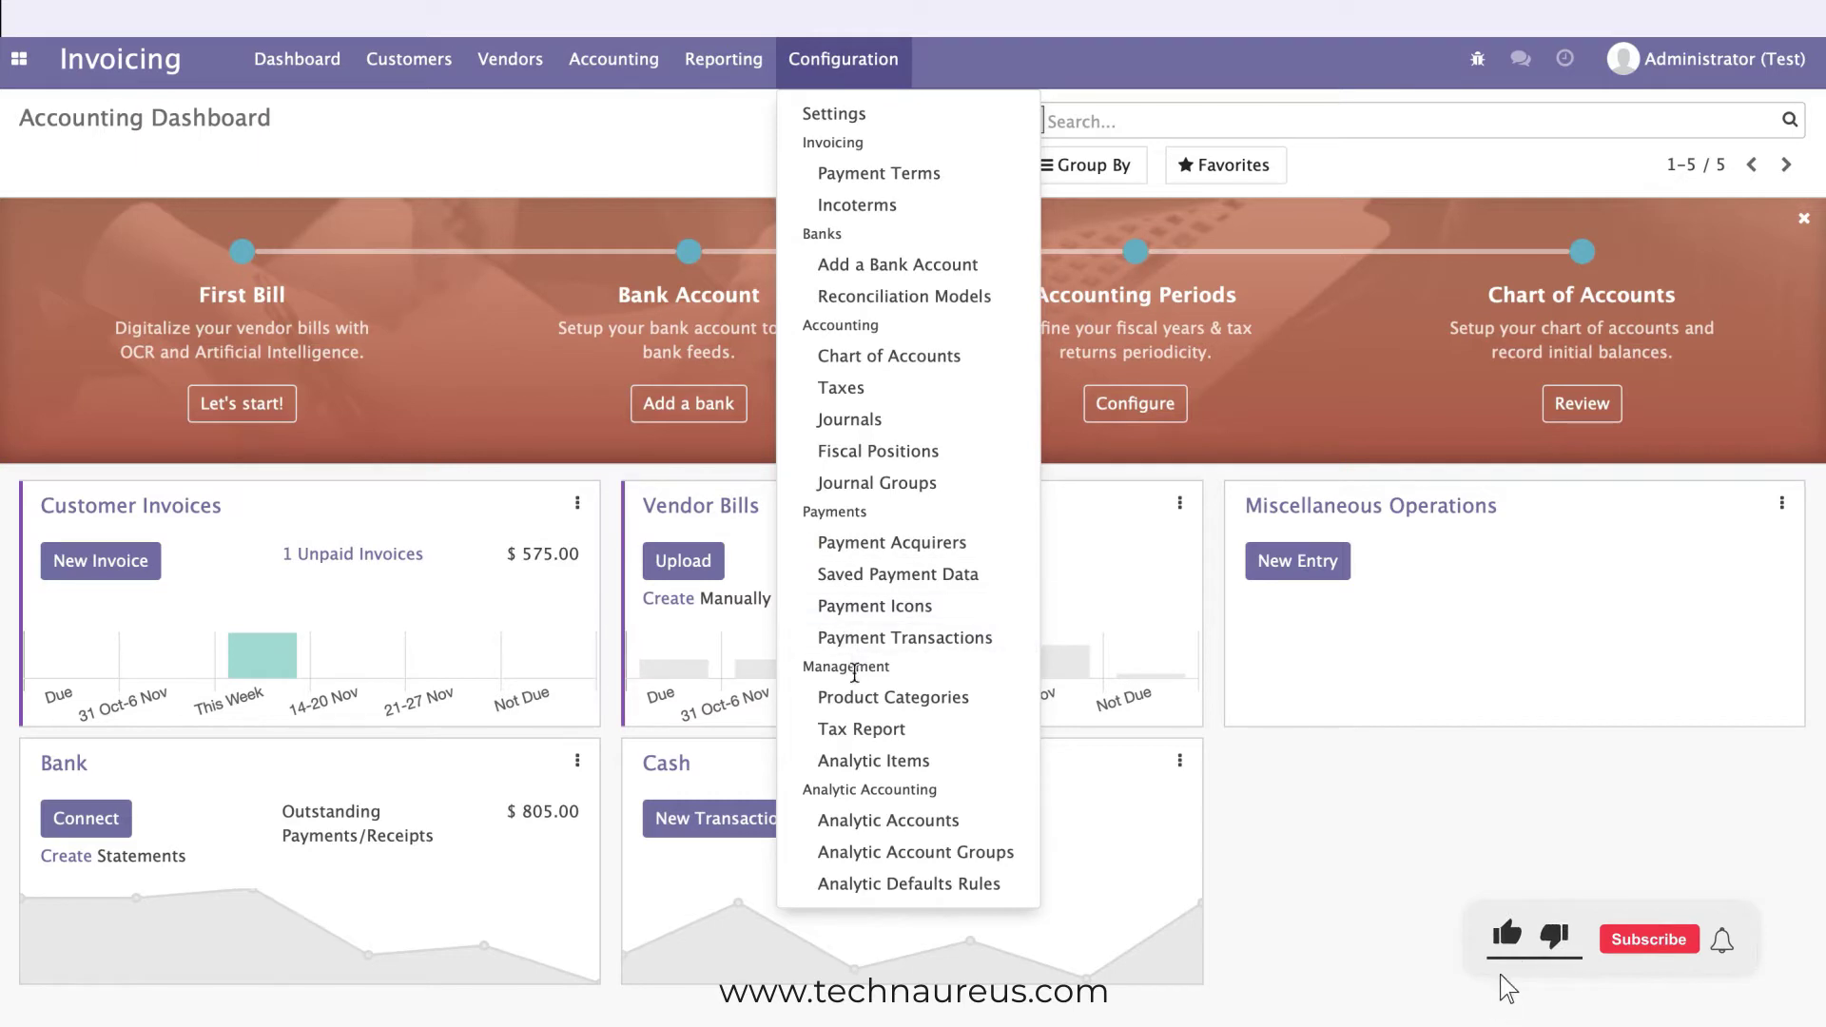
click(890, 354)
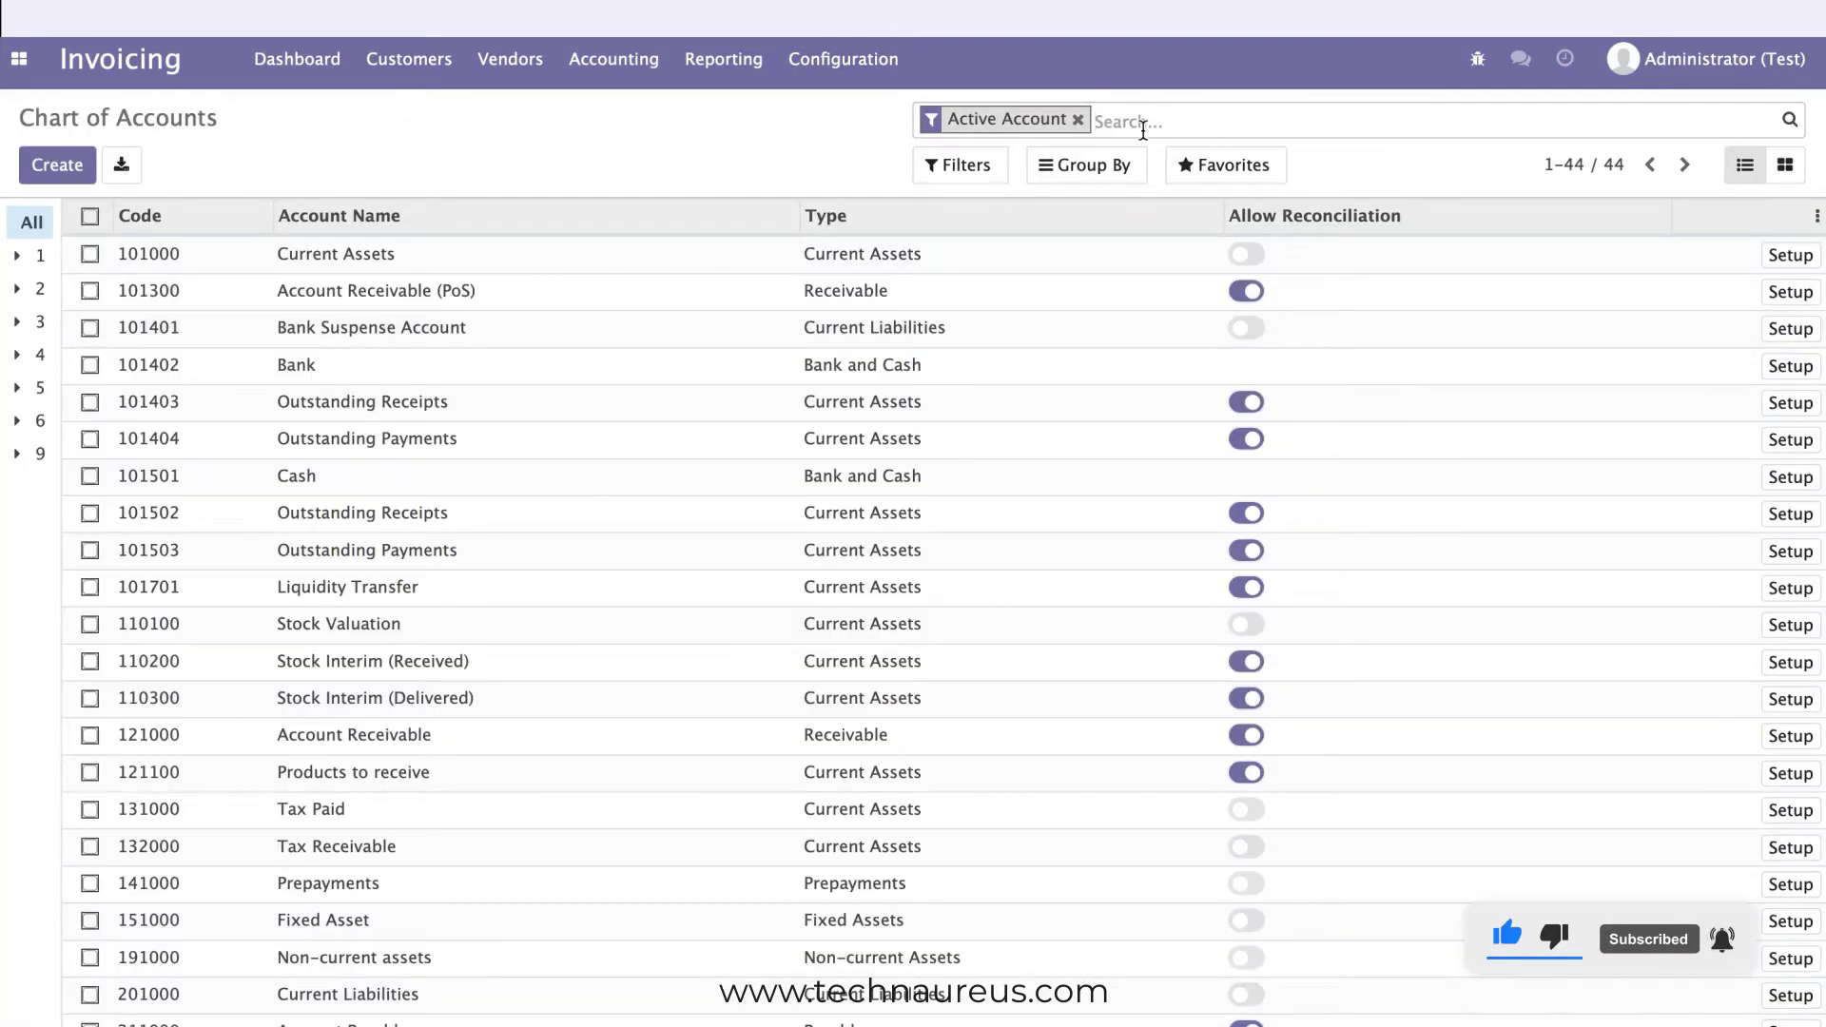
text(fuel)
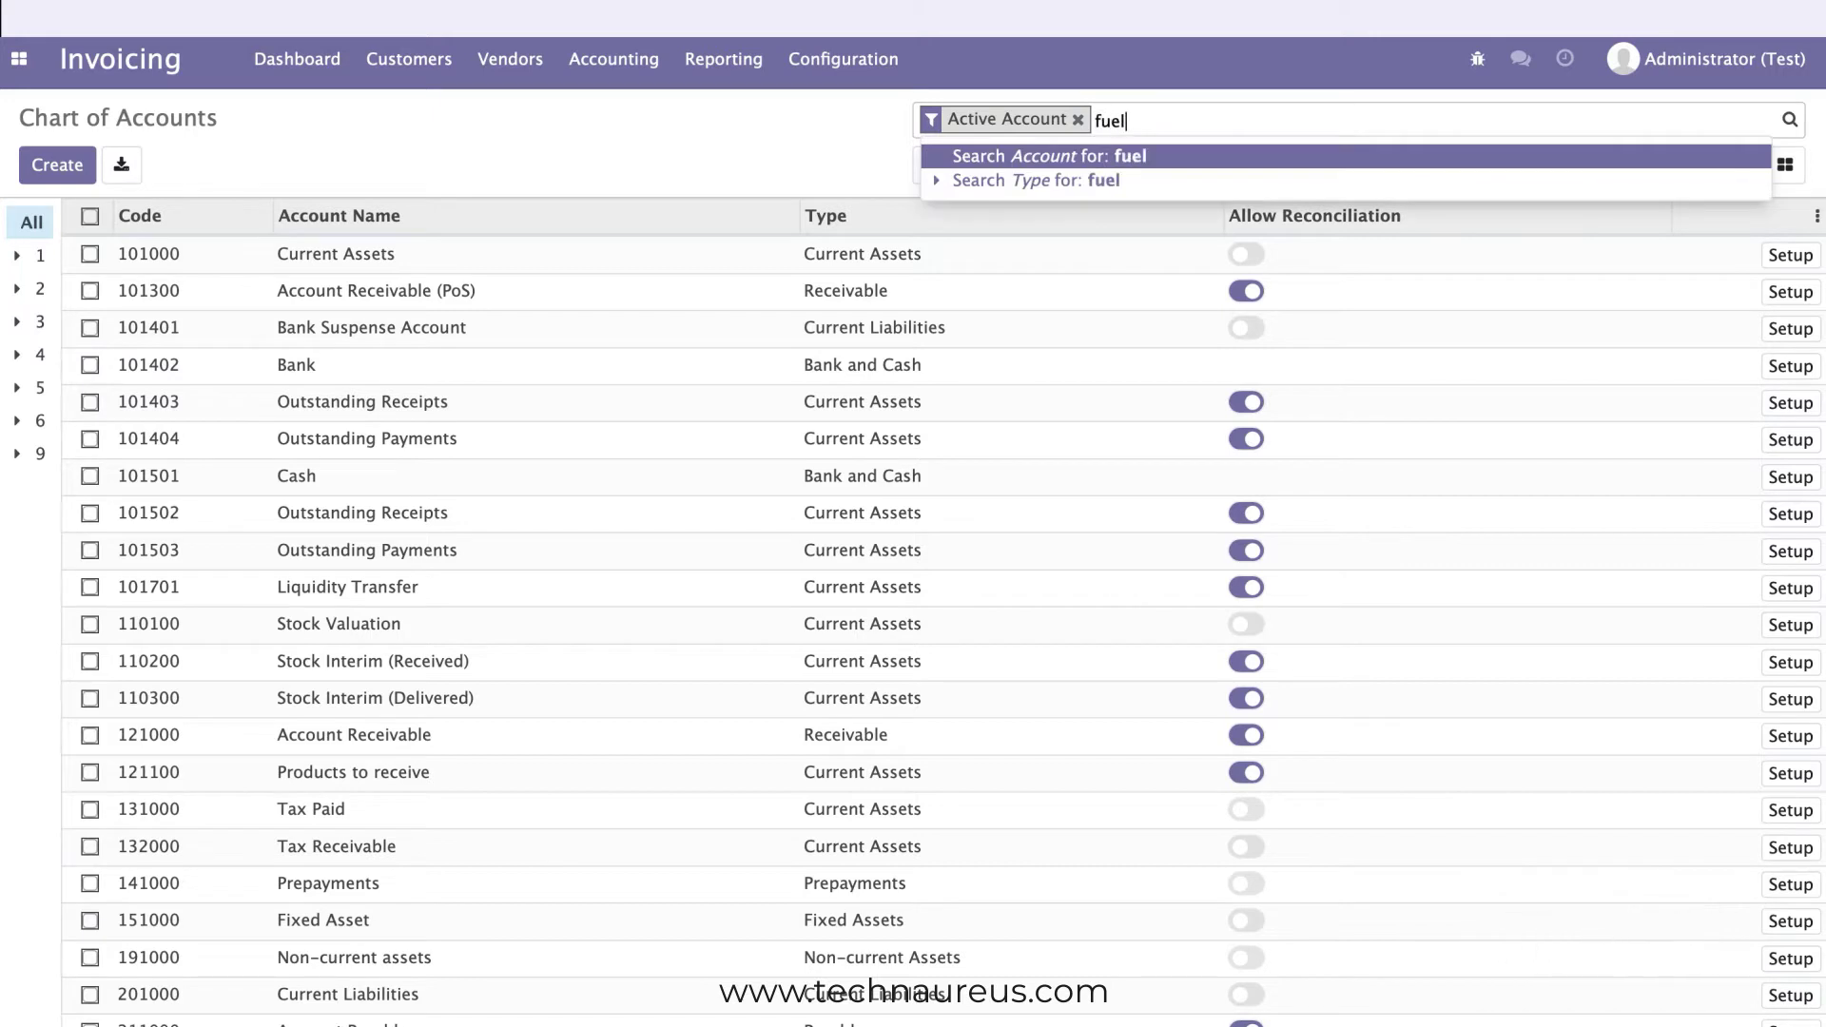
key(Return)
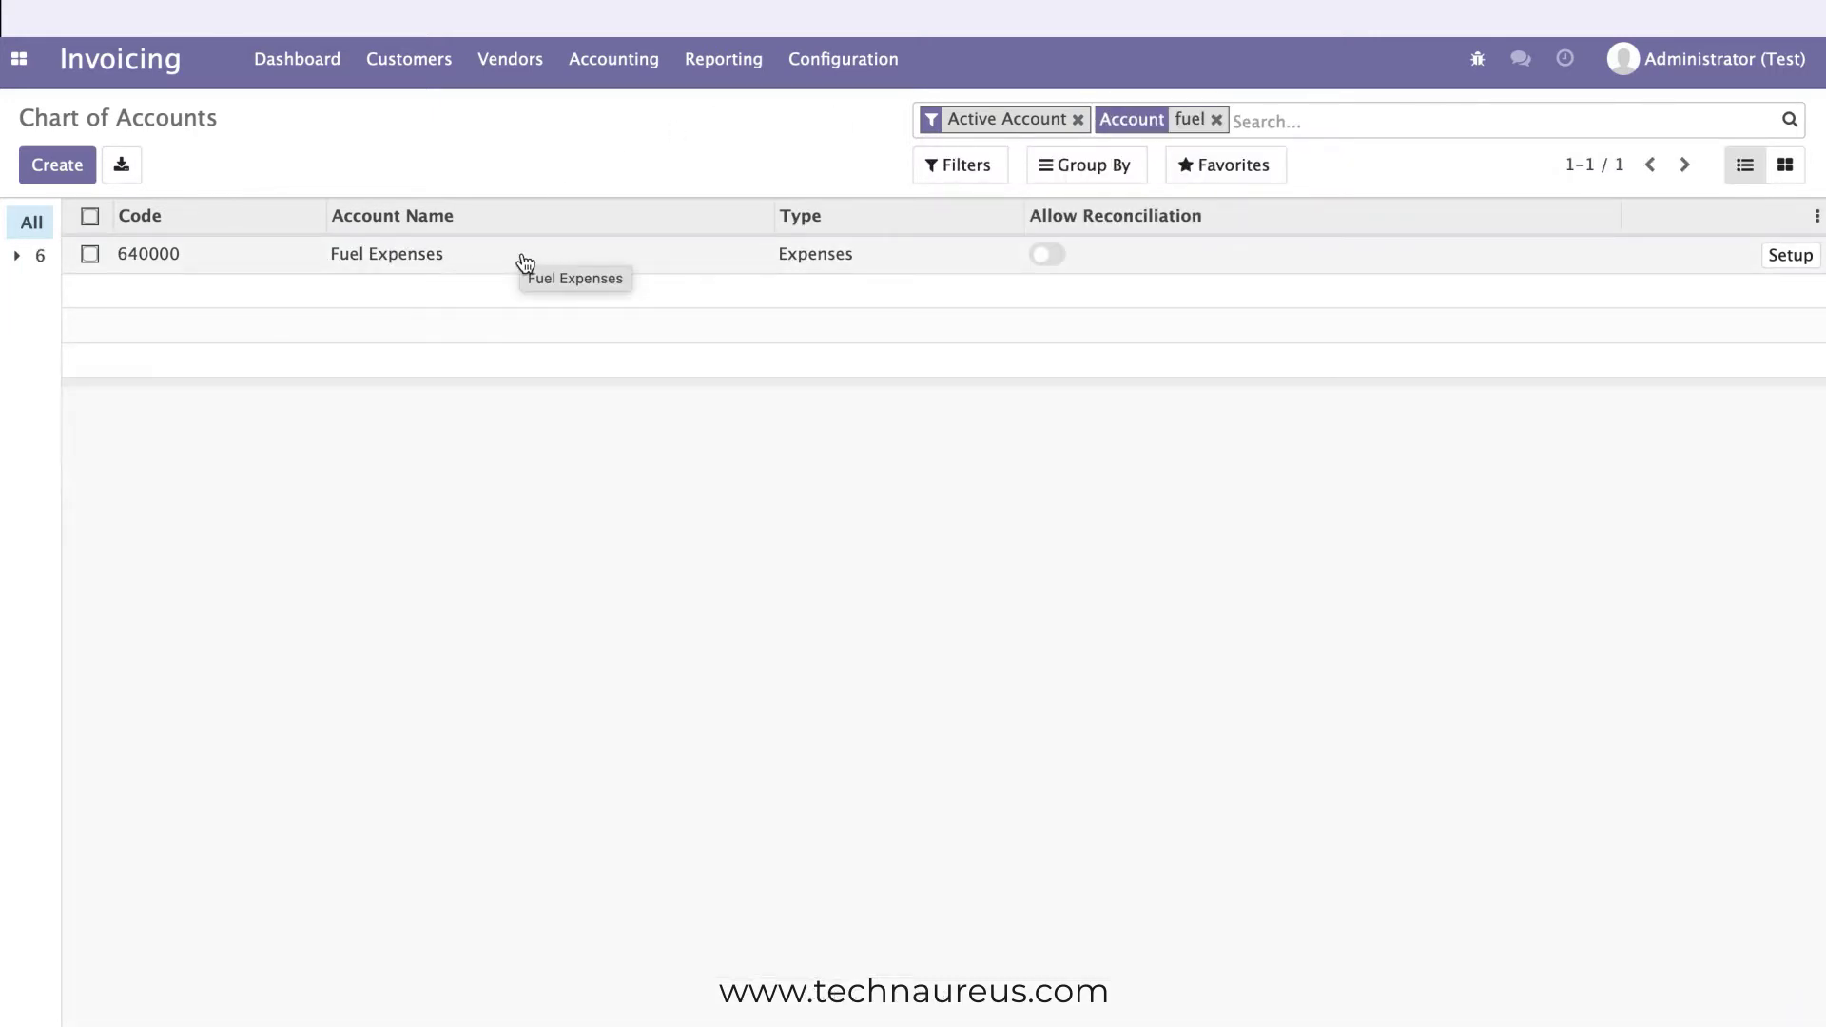
click(506, 59)
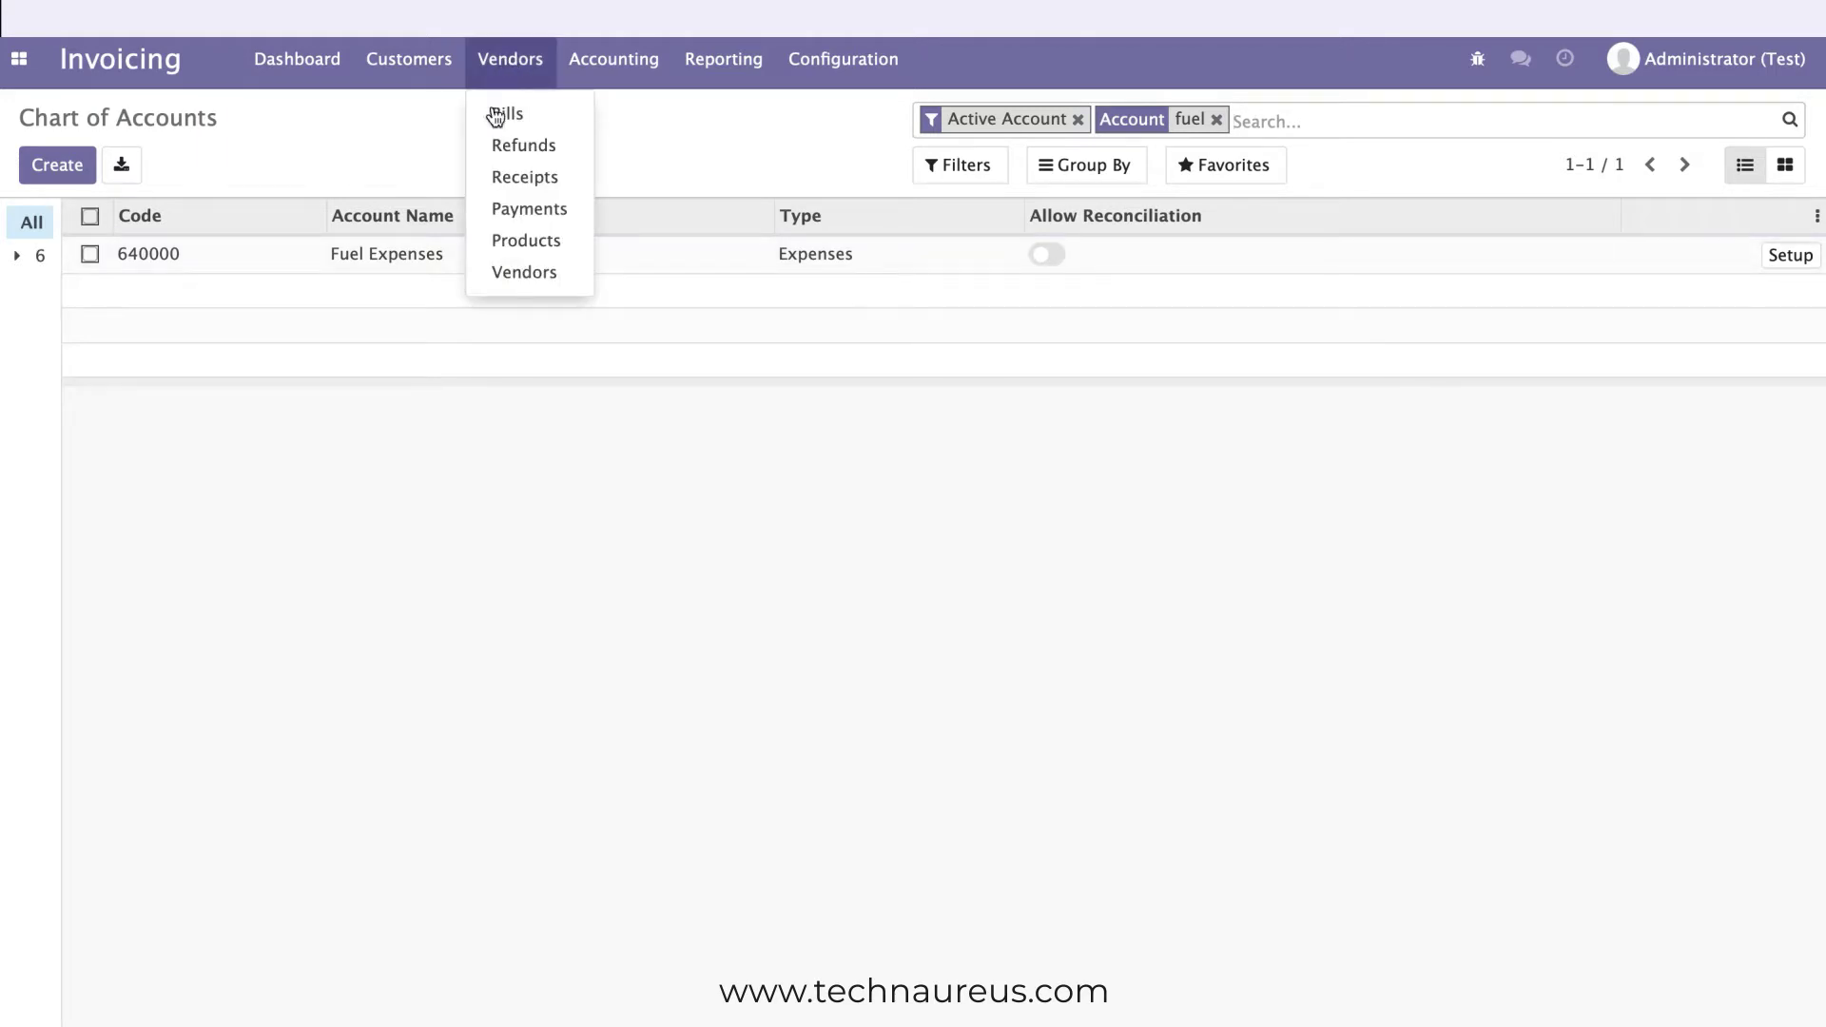
Open the Fuel product's accounting details, showing expense account 640000 Fuel Expenses
click(504, 271)
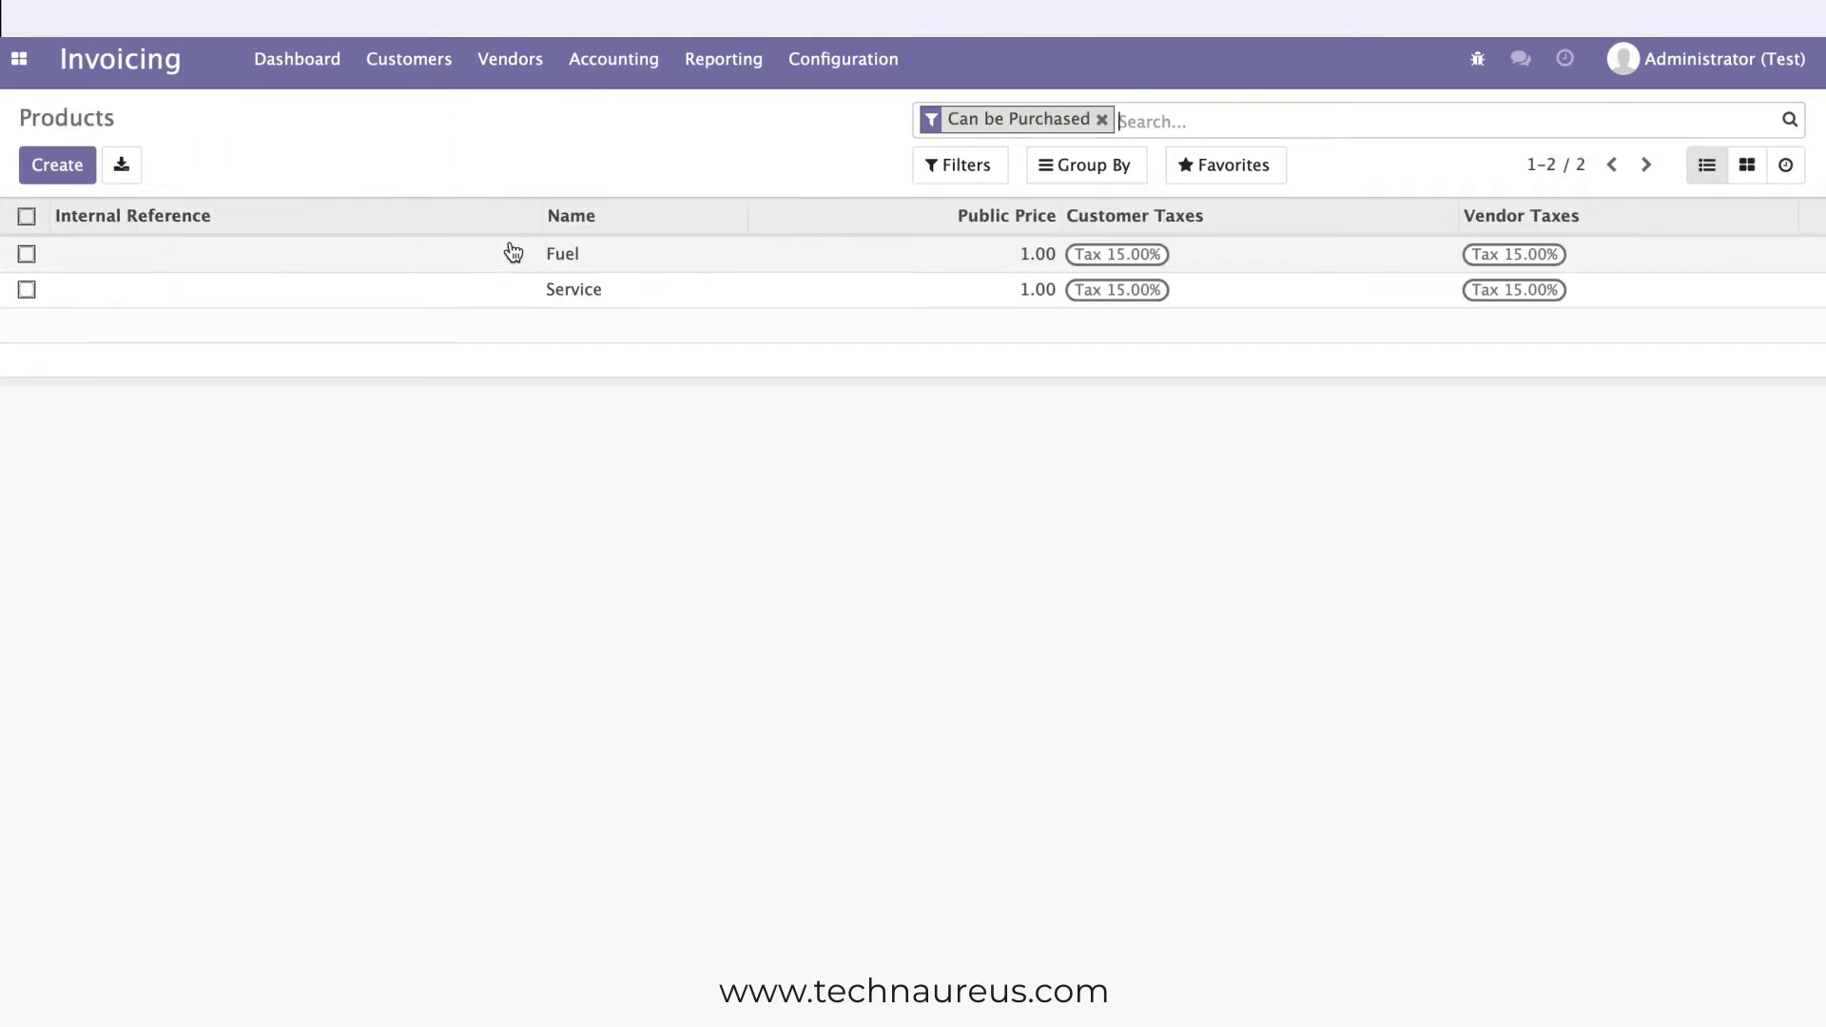
click(672, 265)
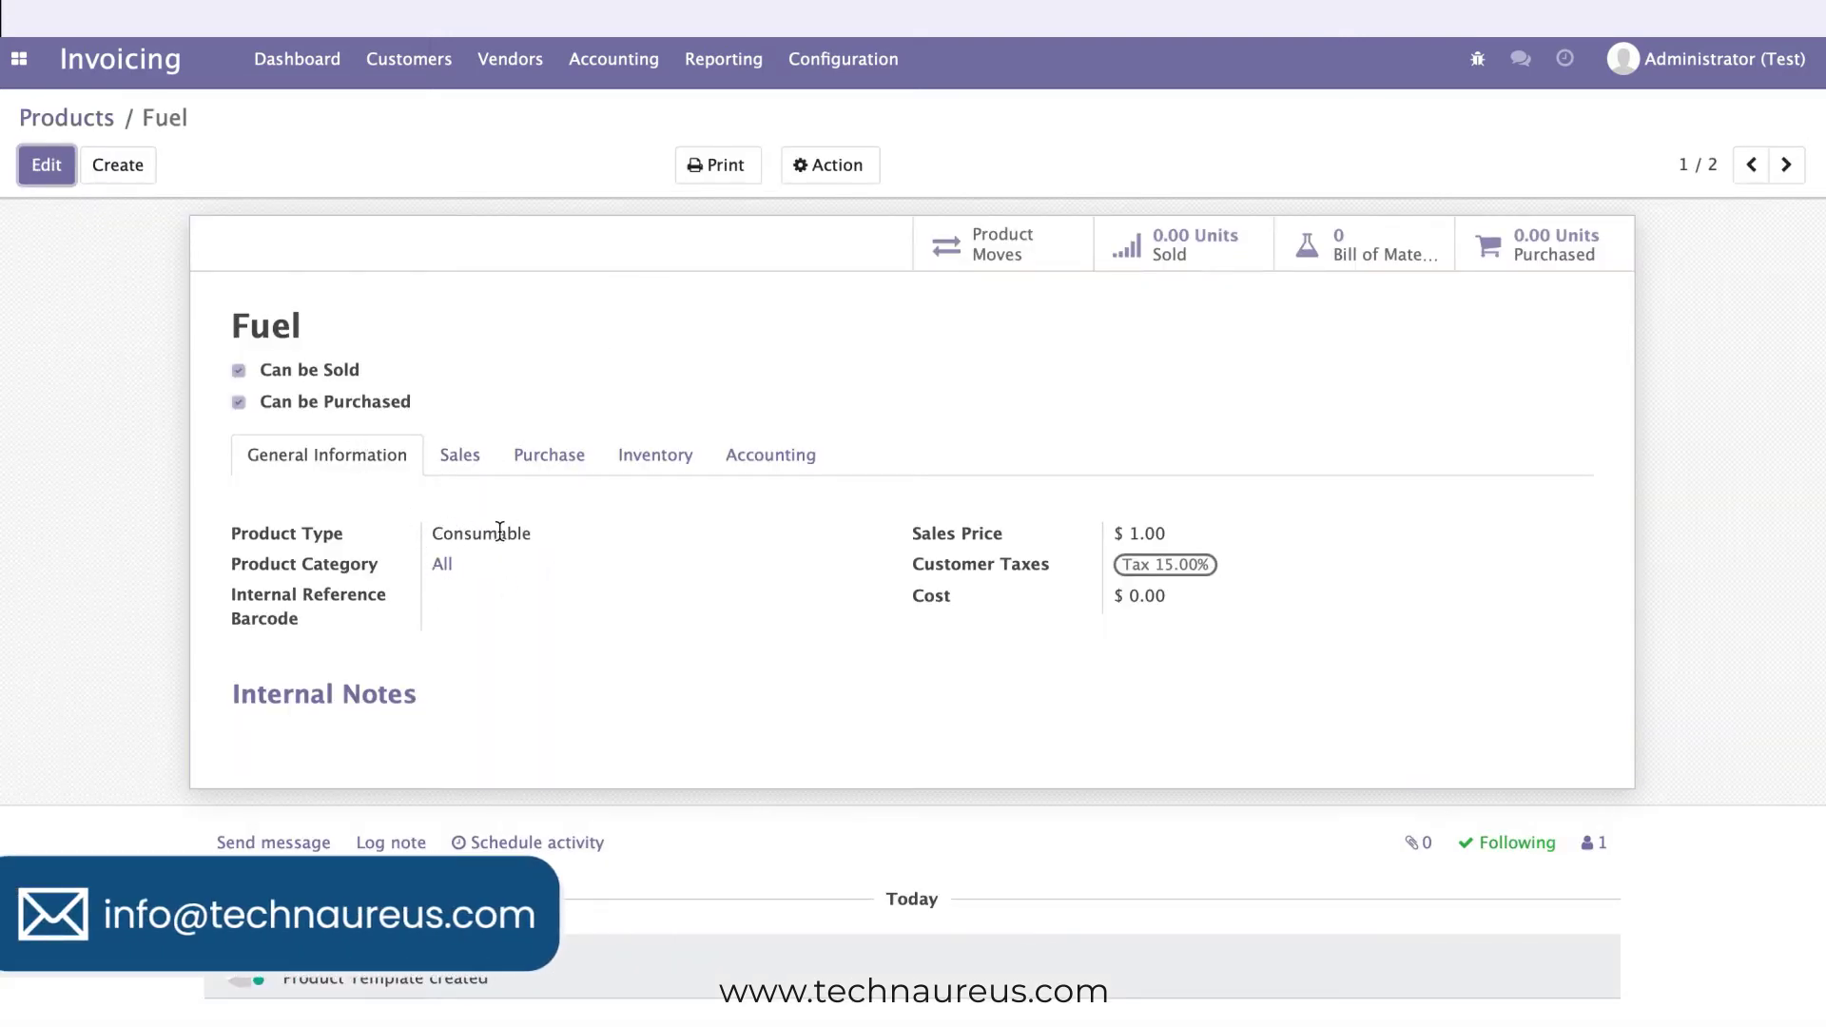
click(763, 467)
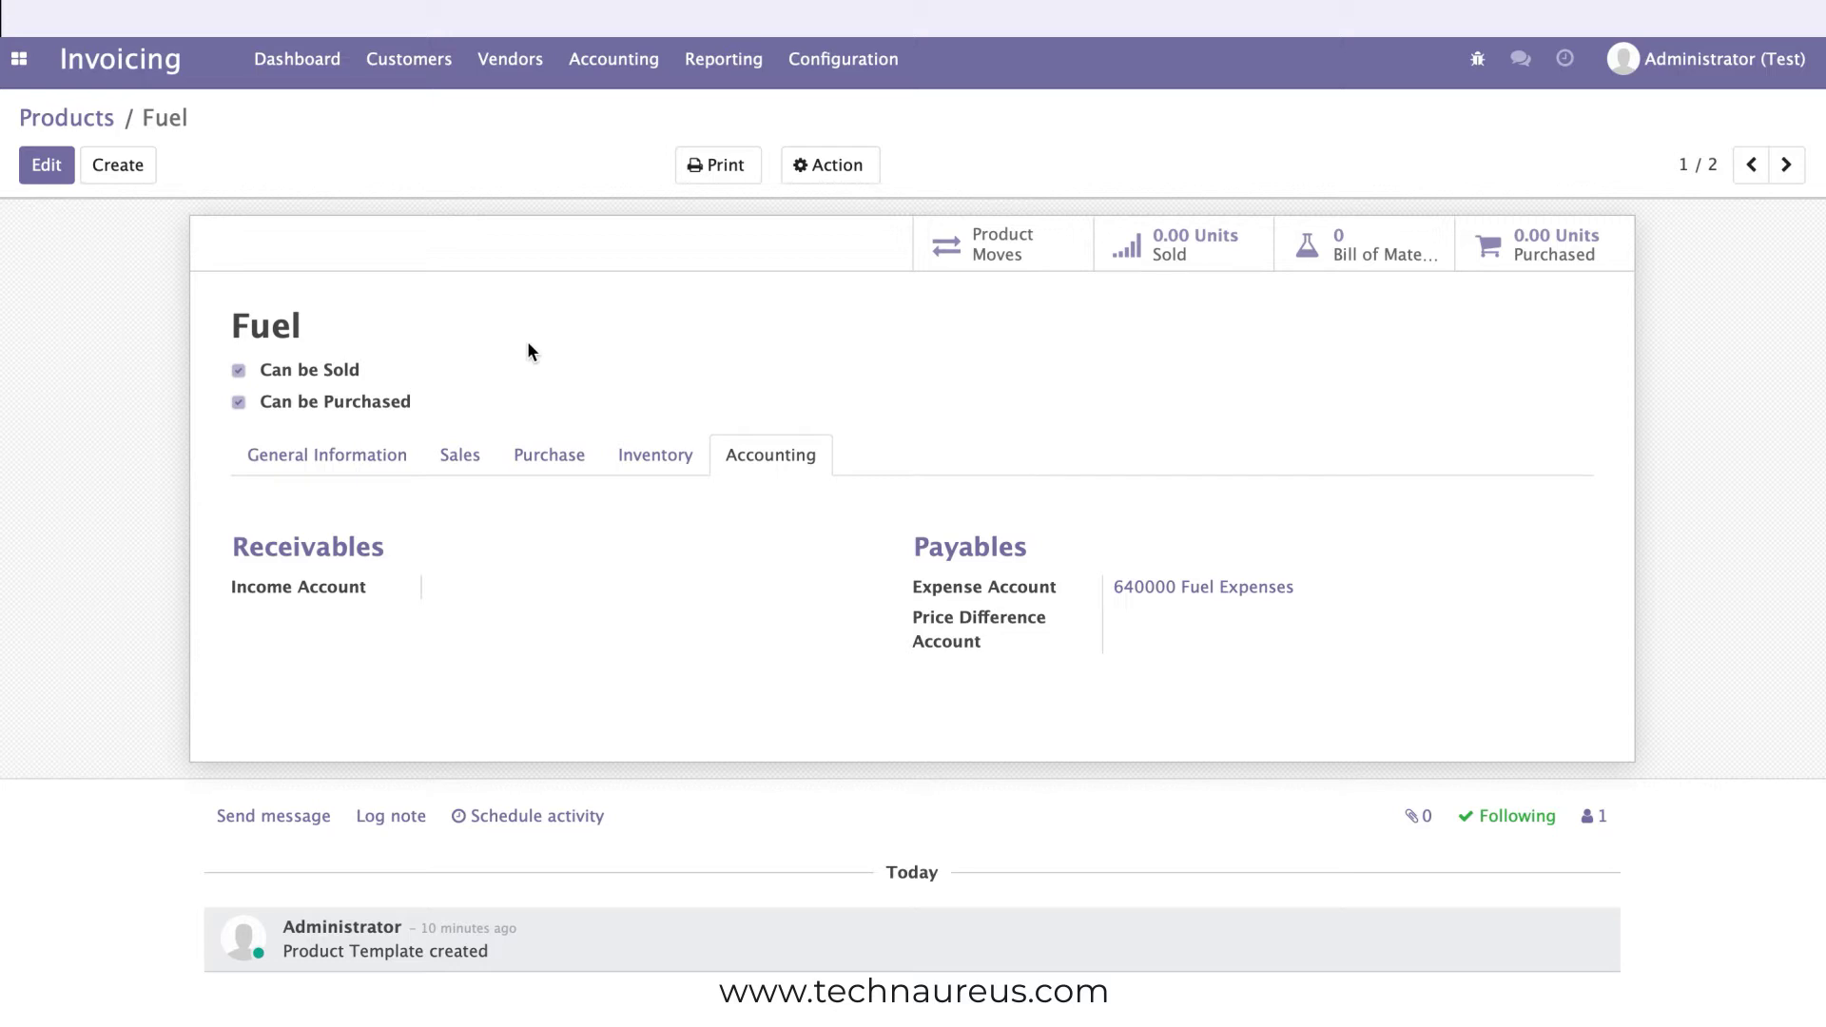
click(505, 85)
click(441, 117)
click(507, 80)
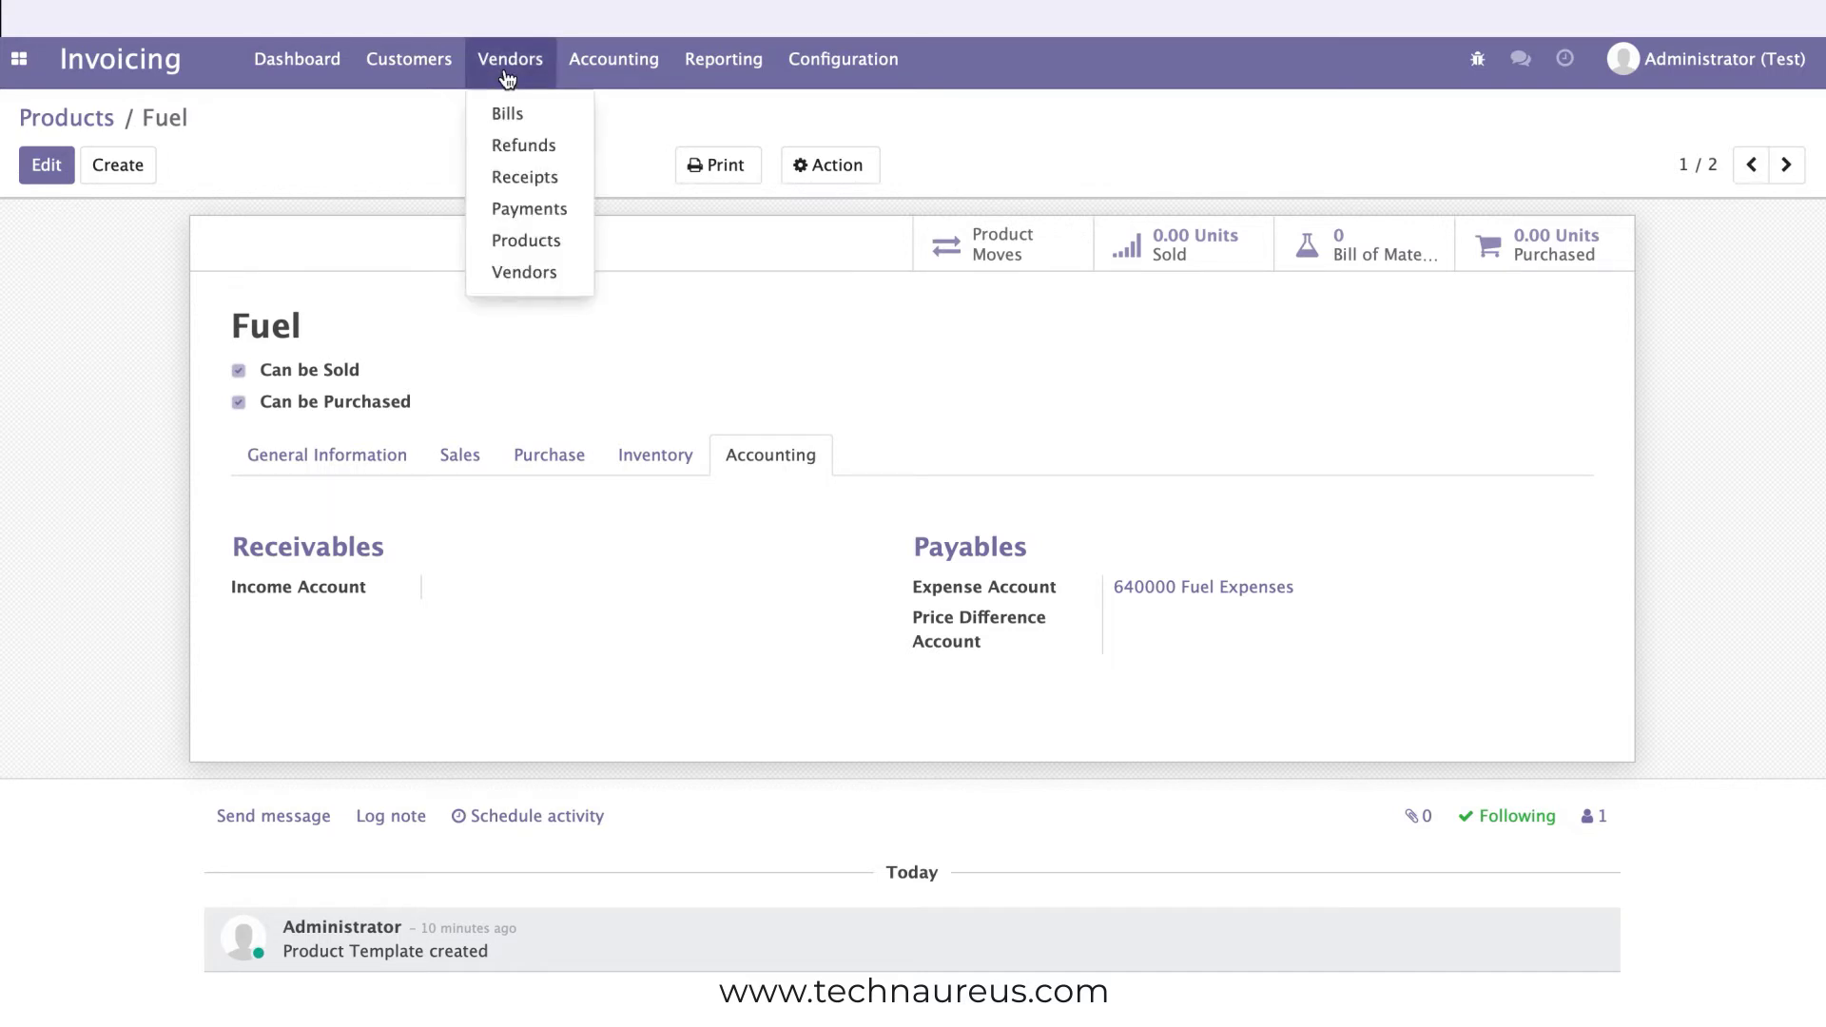
Go to the vendor bills list, start a blank new bill, then discard it
click(504, 113)
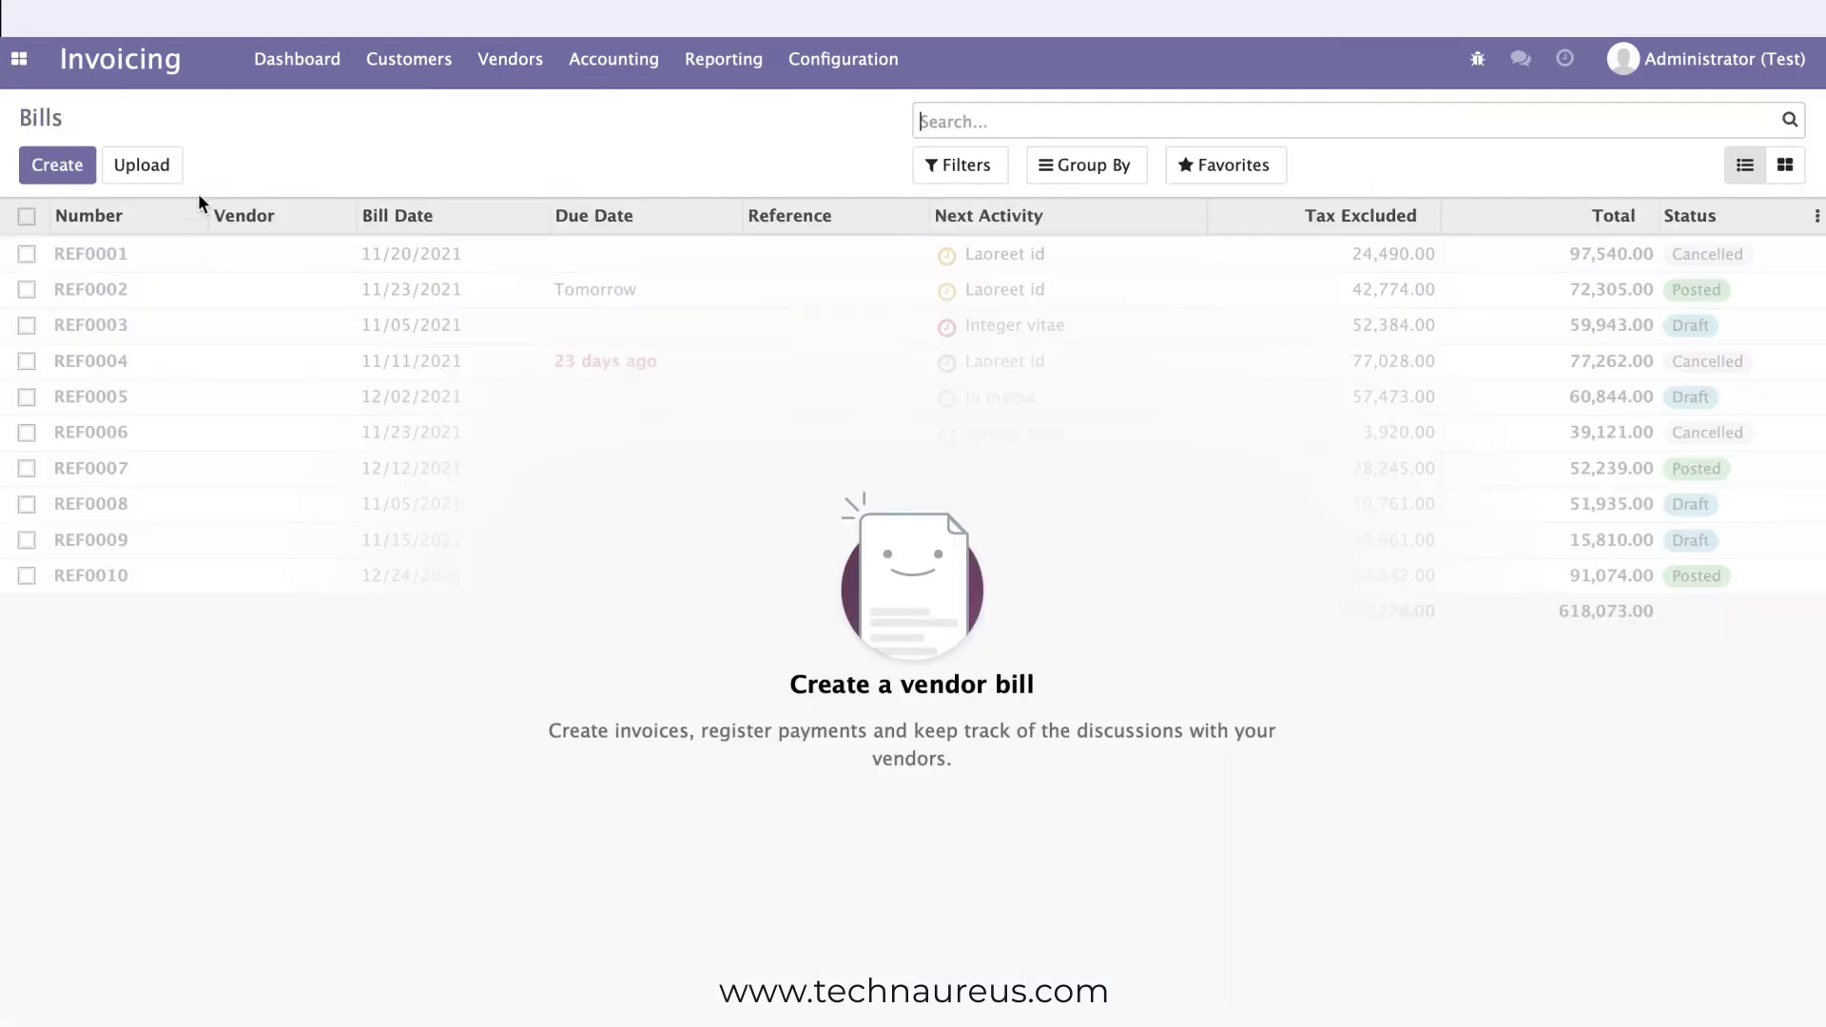
click(59, 167)
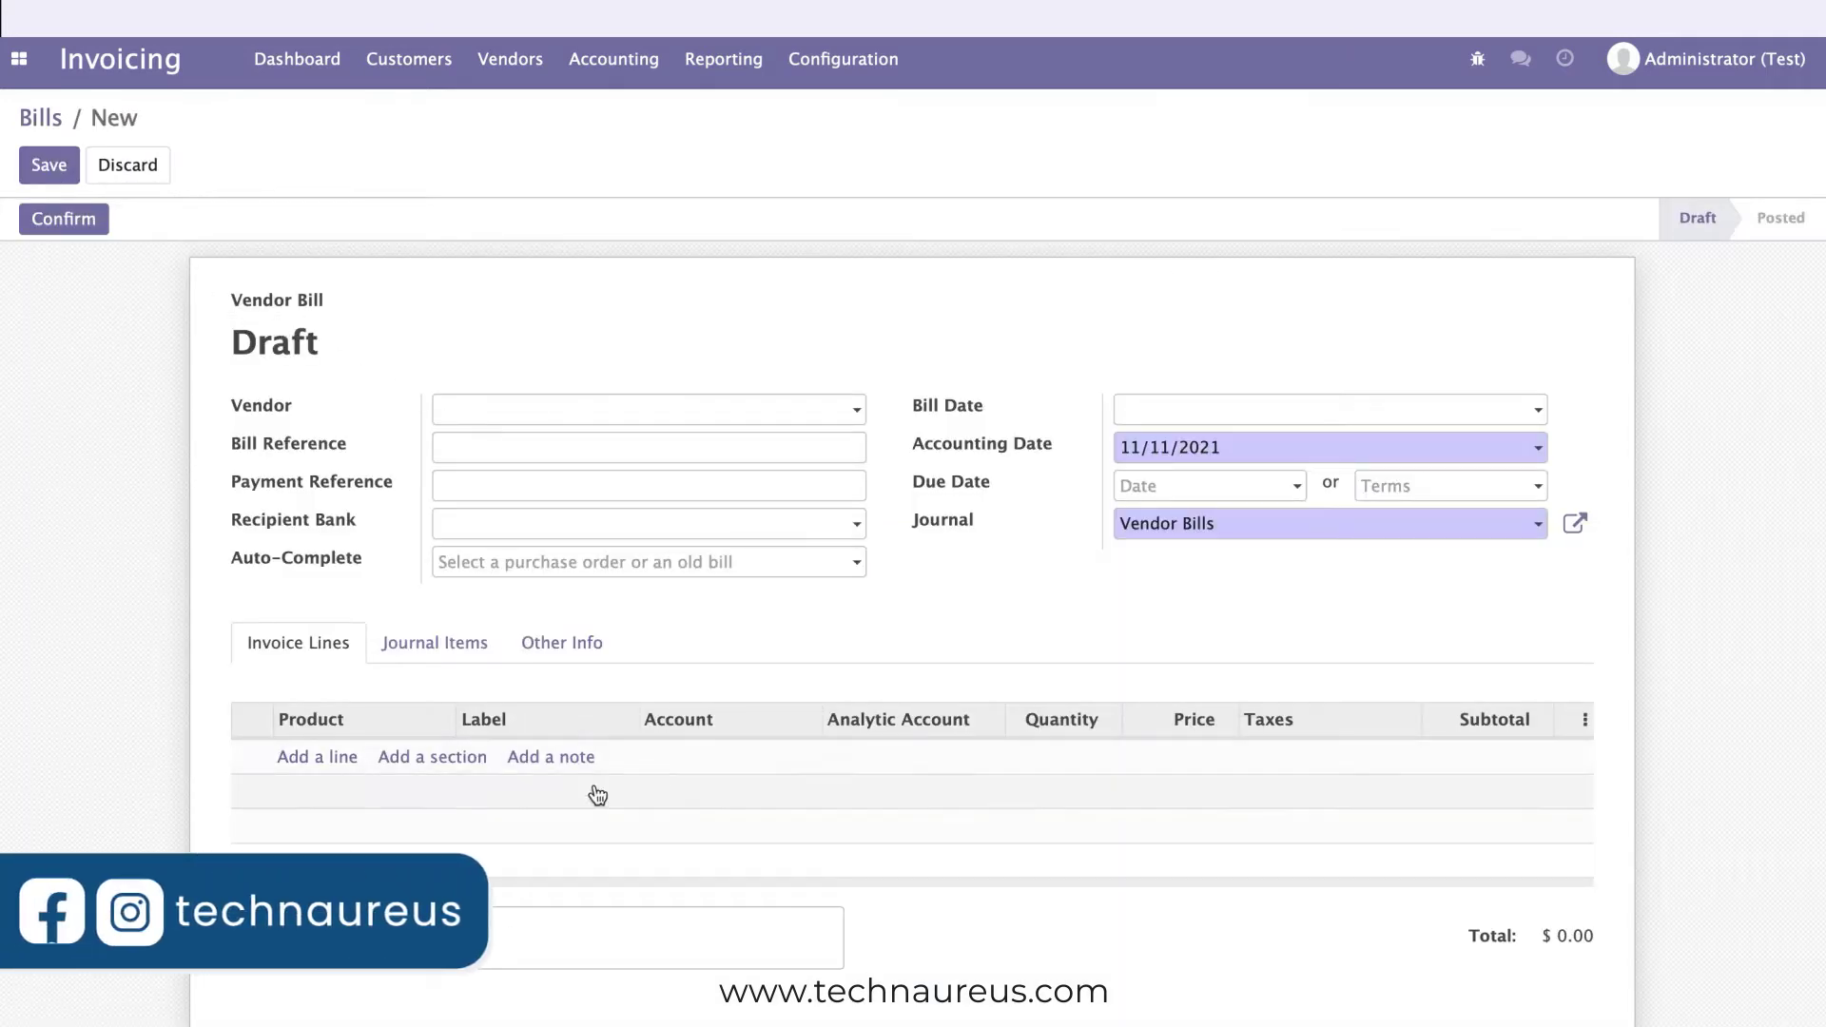
mouse_move(846, 748)
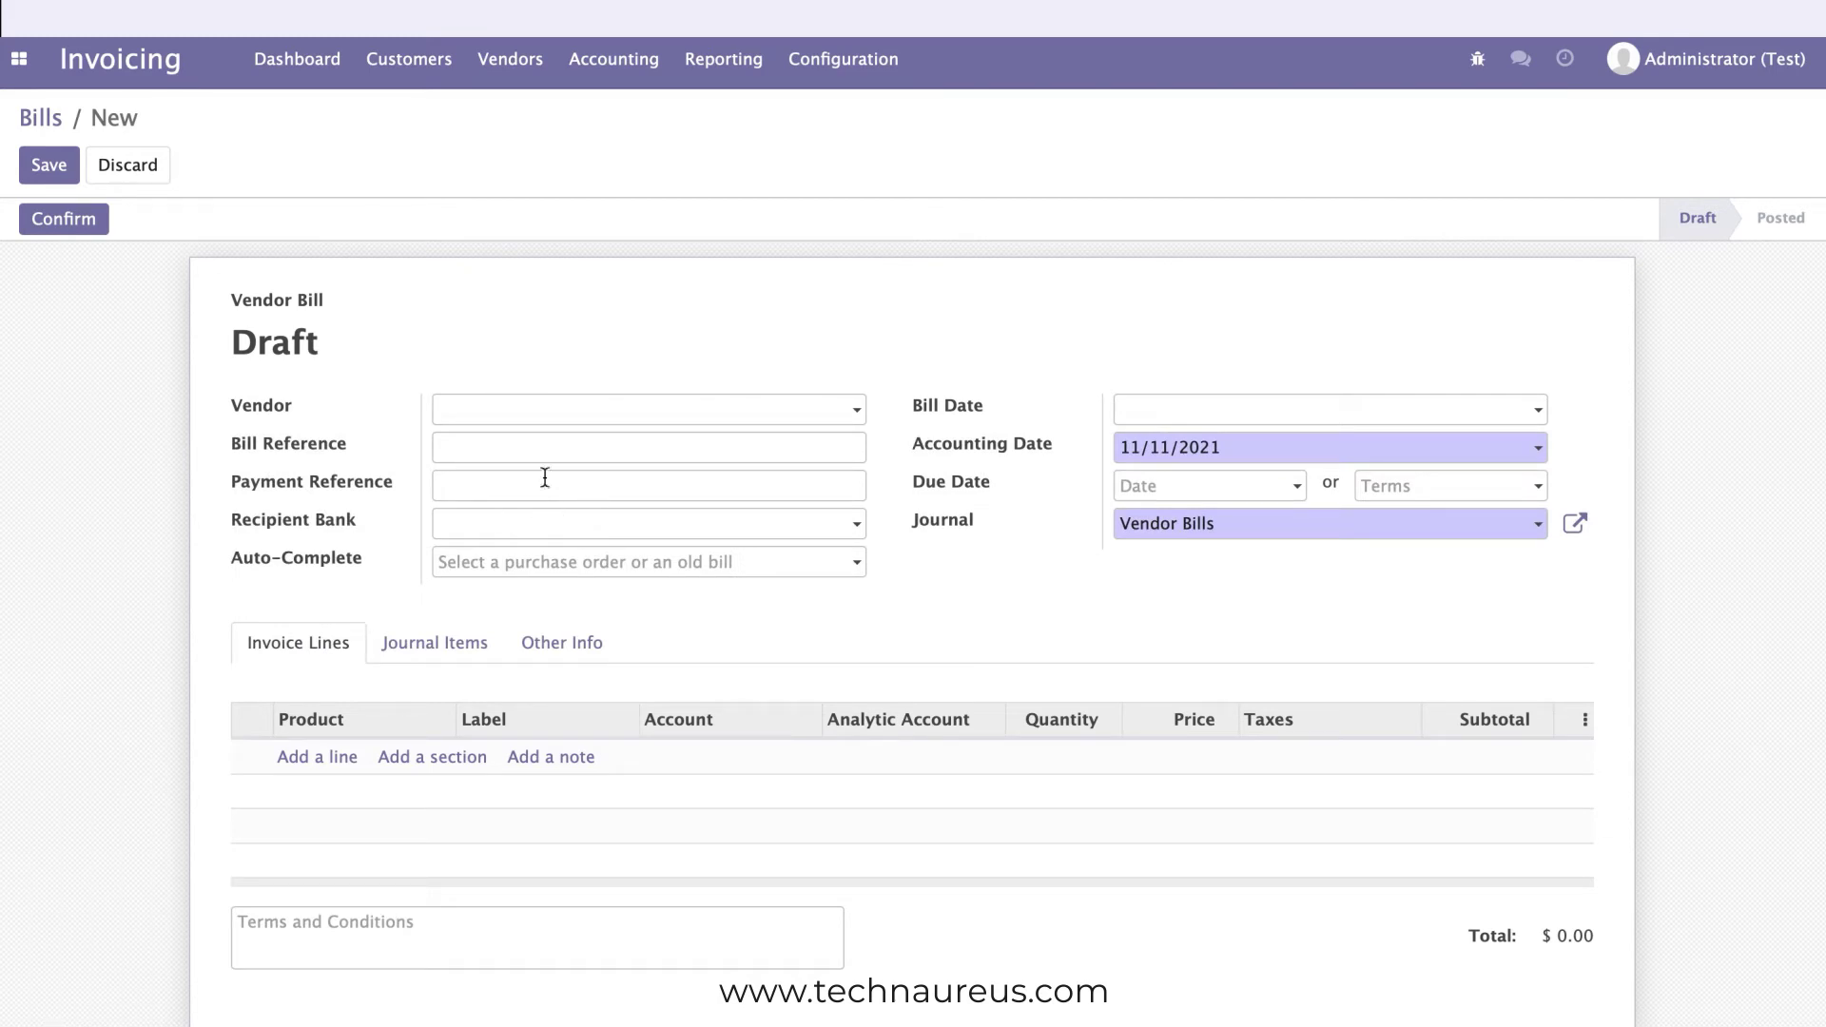
click(507, 69)
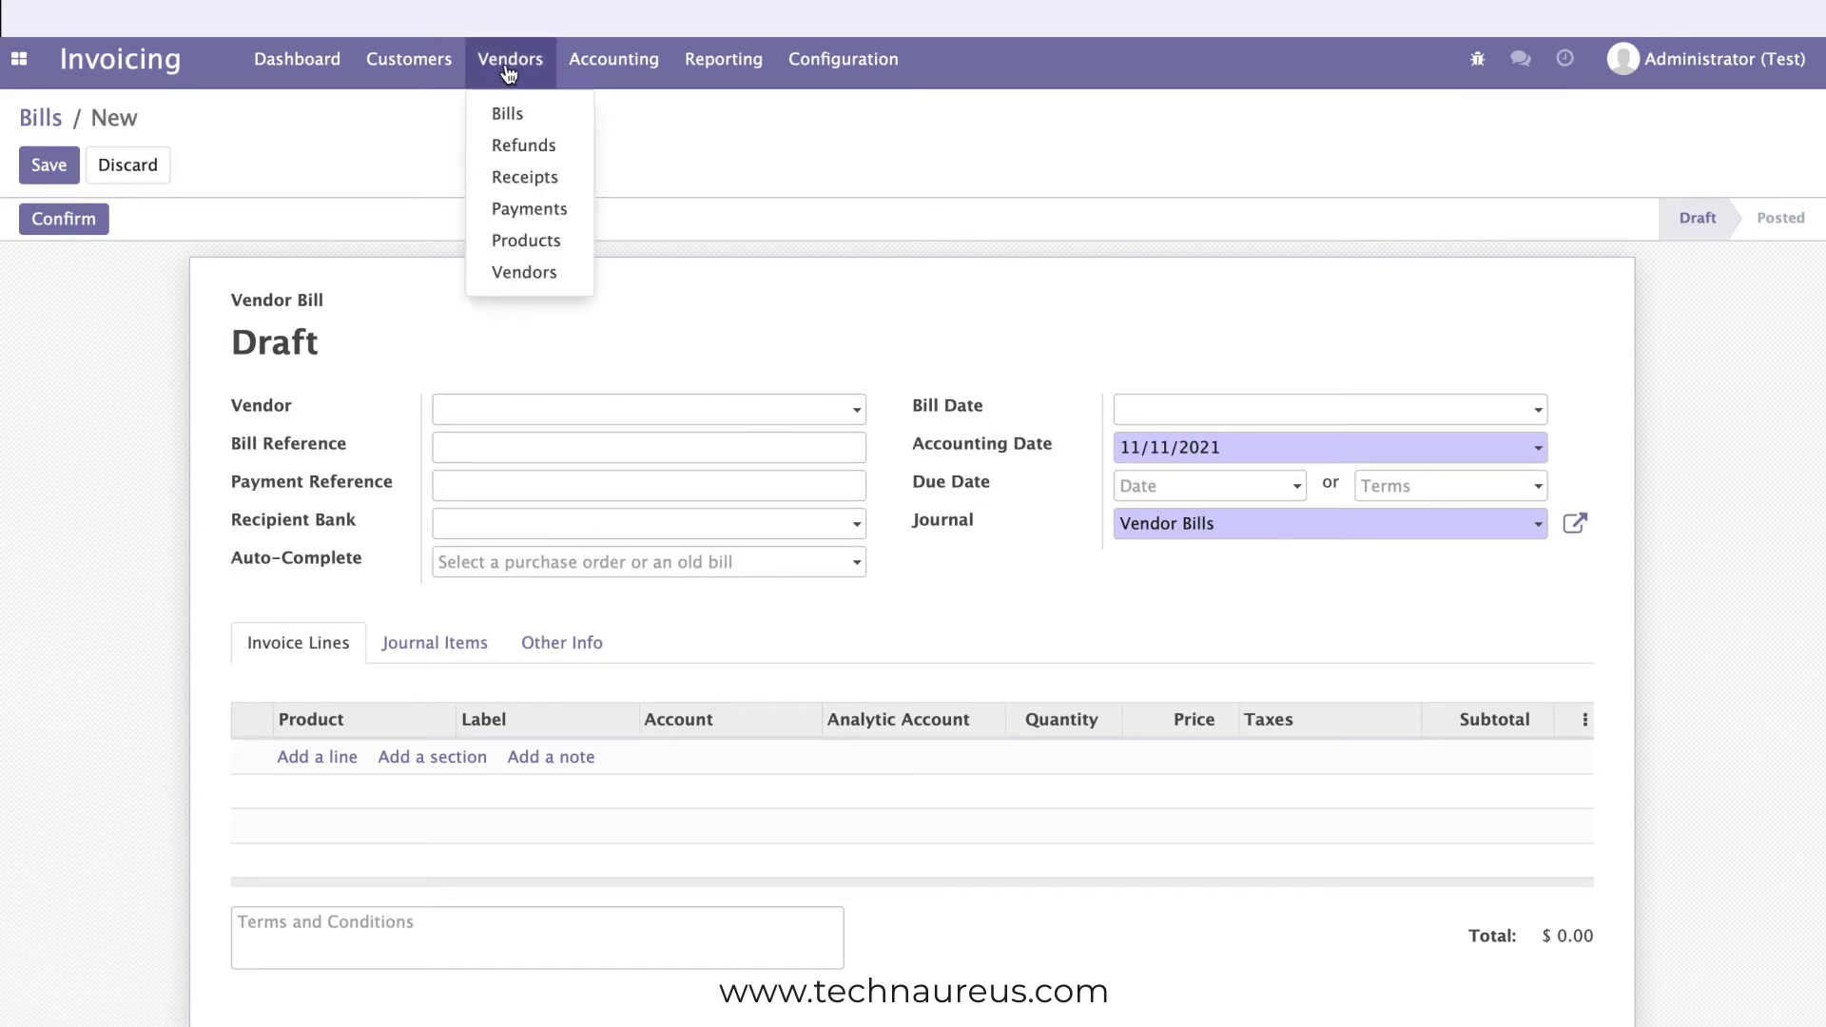
click(142, 166)
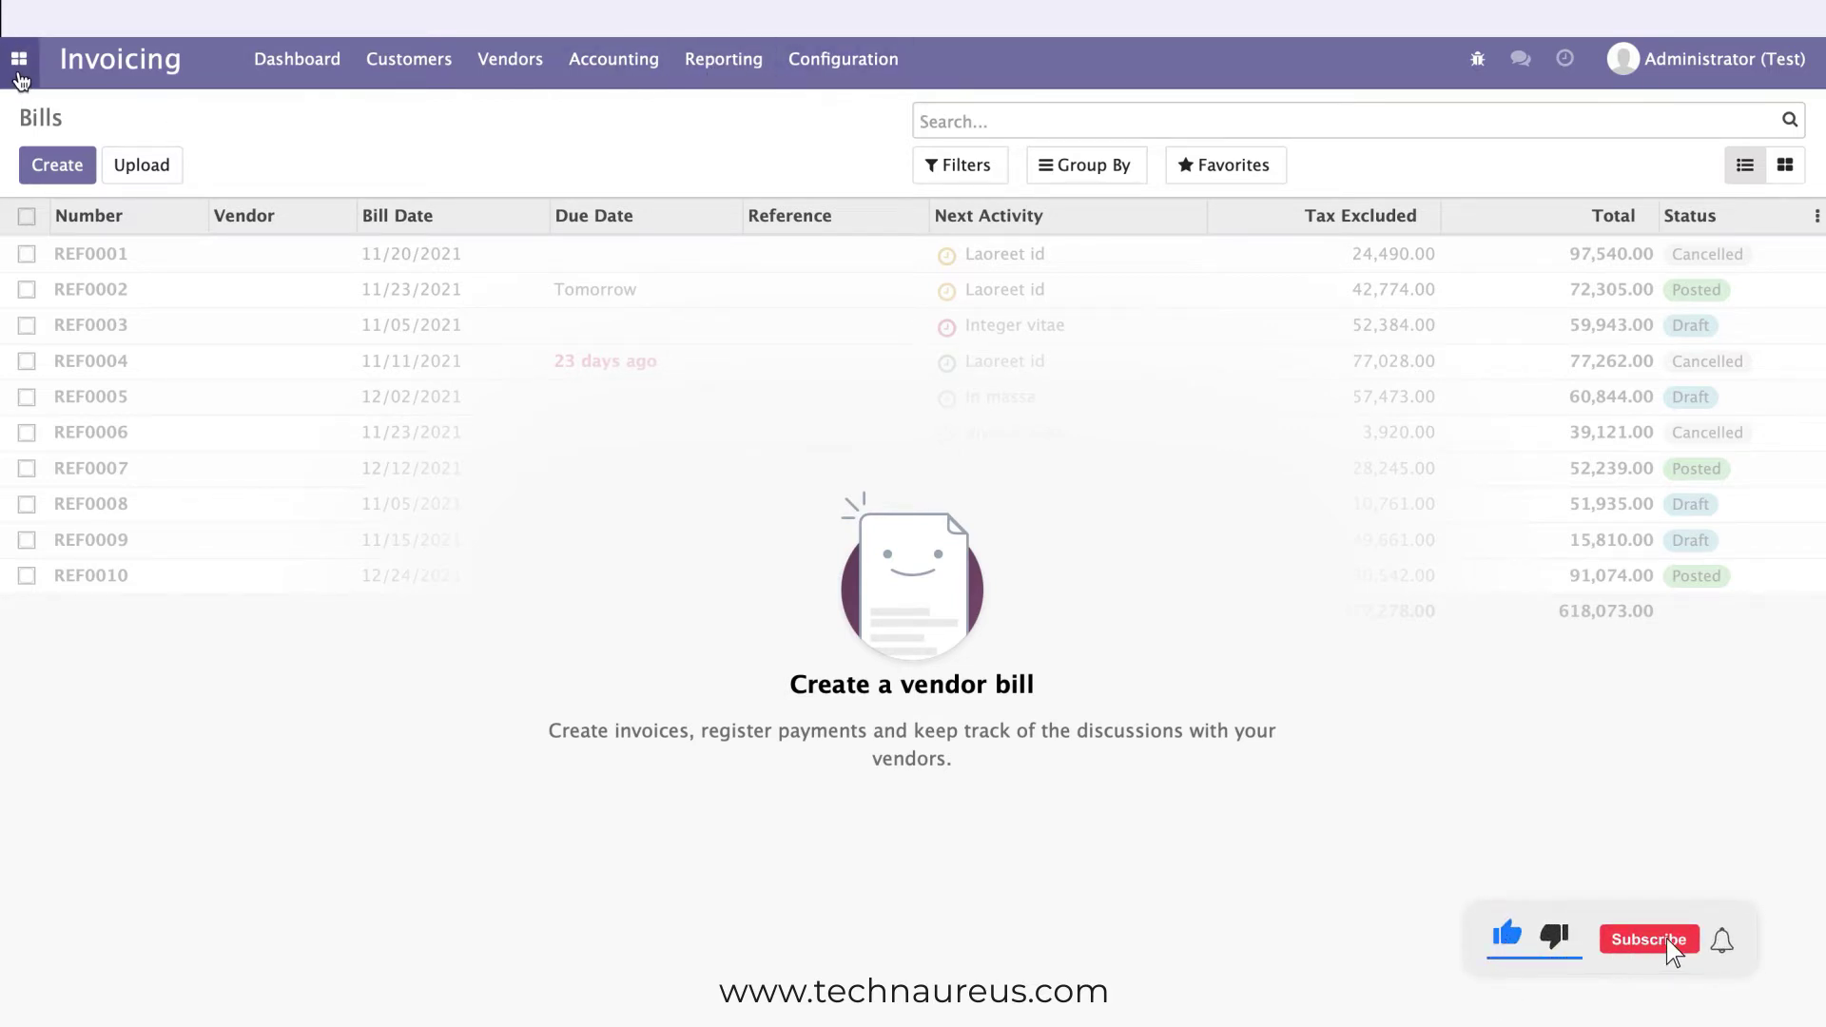
Open Settings past the cron error and bring up the Administrator user's record
click(19, 76)
click(72, 461)
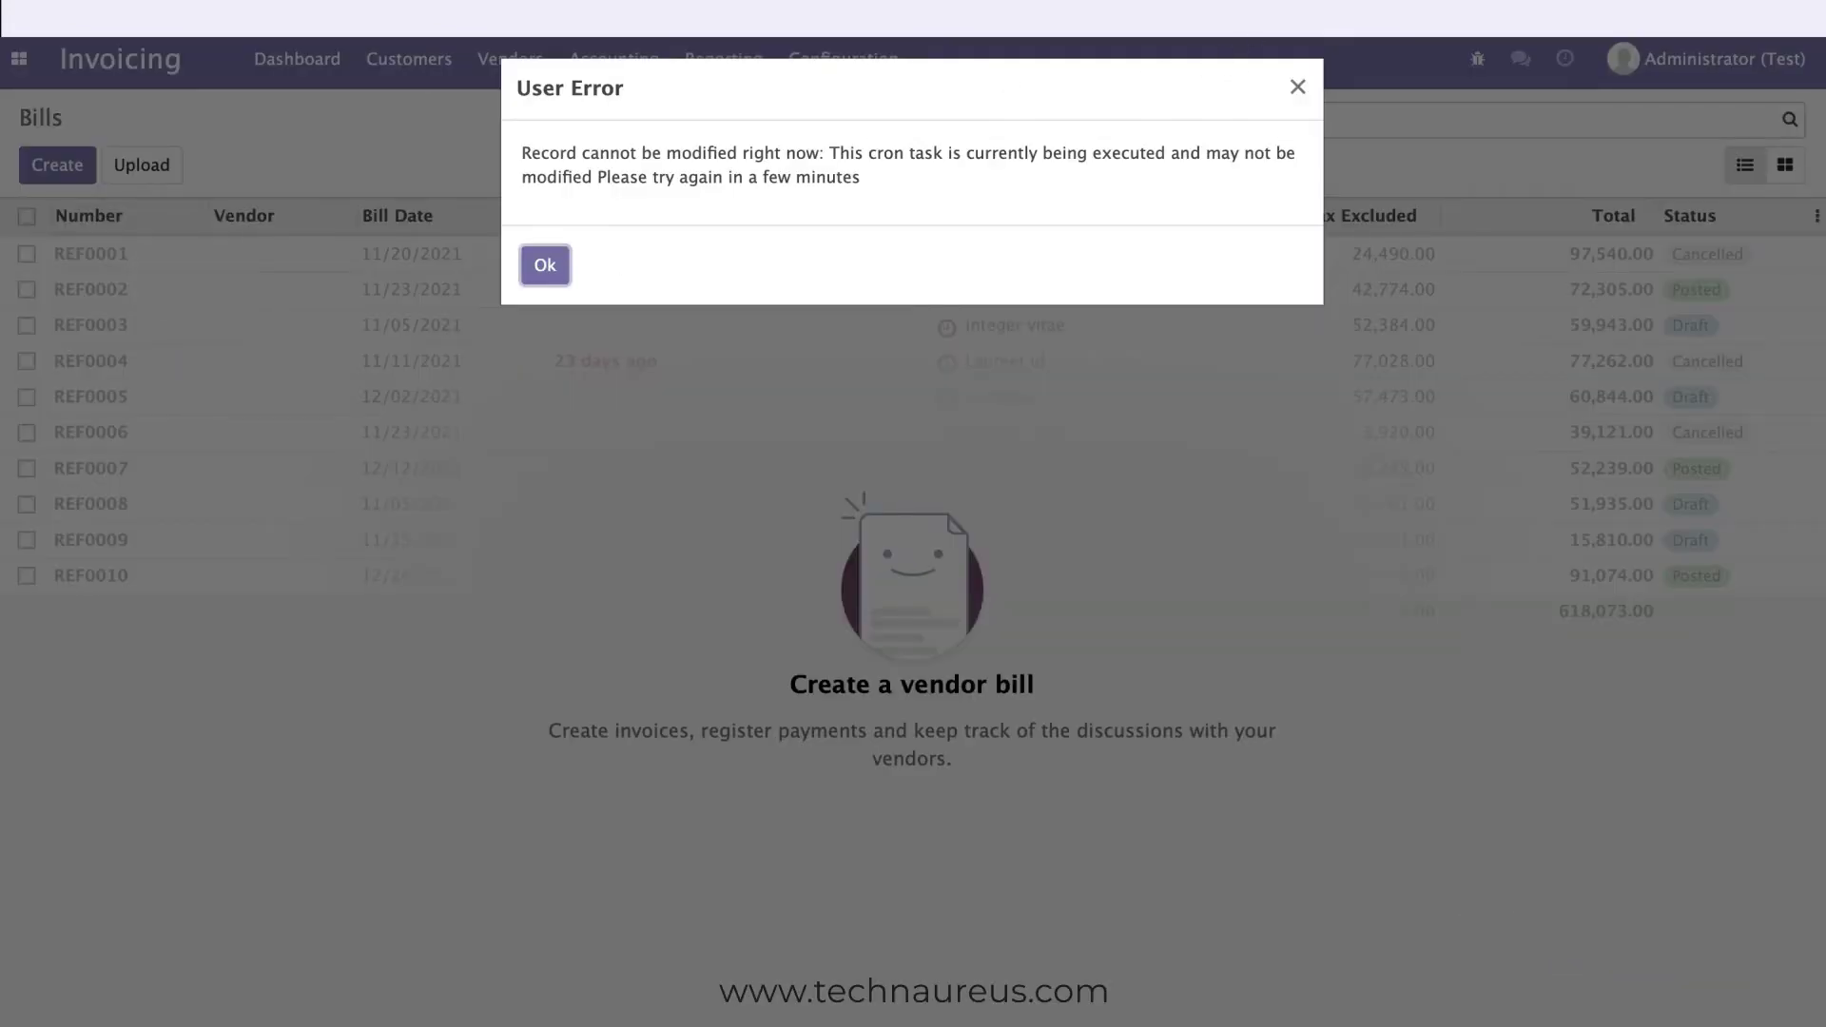
key(Return)
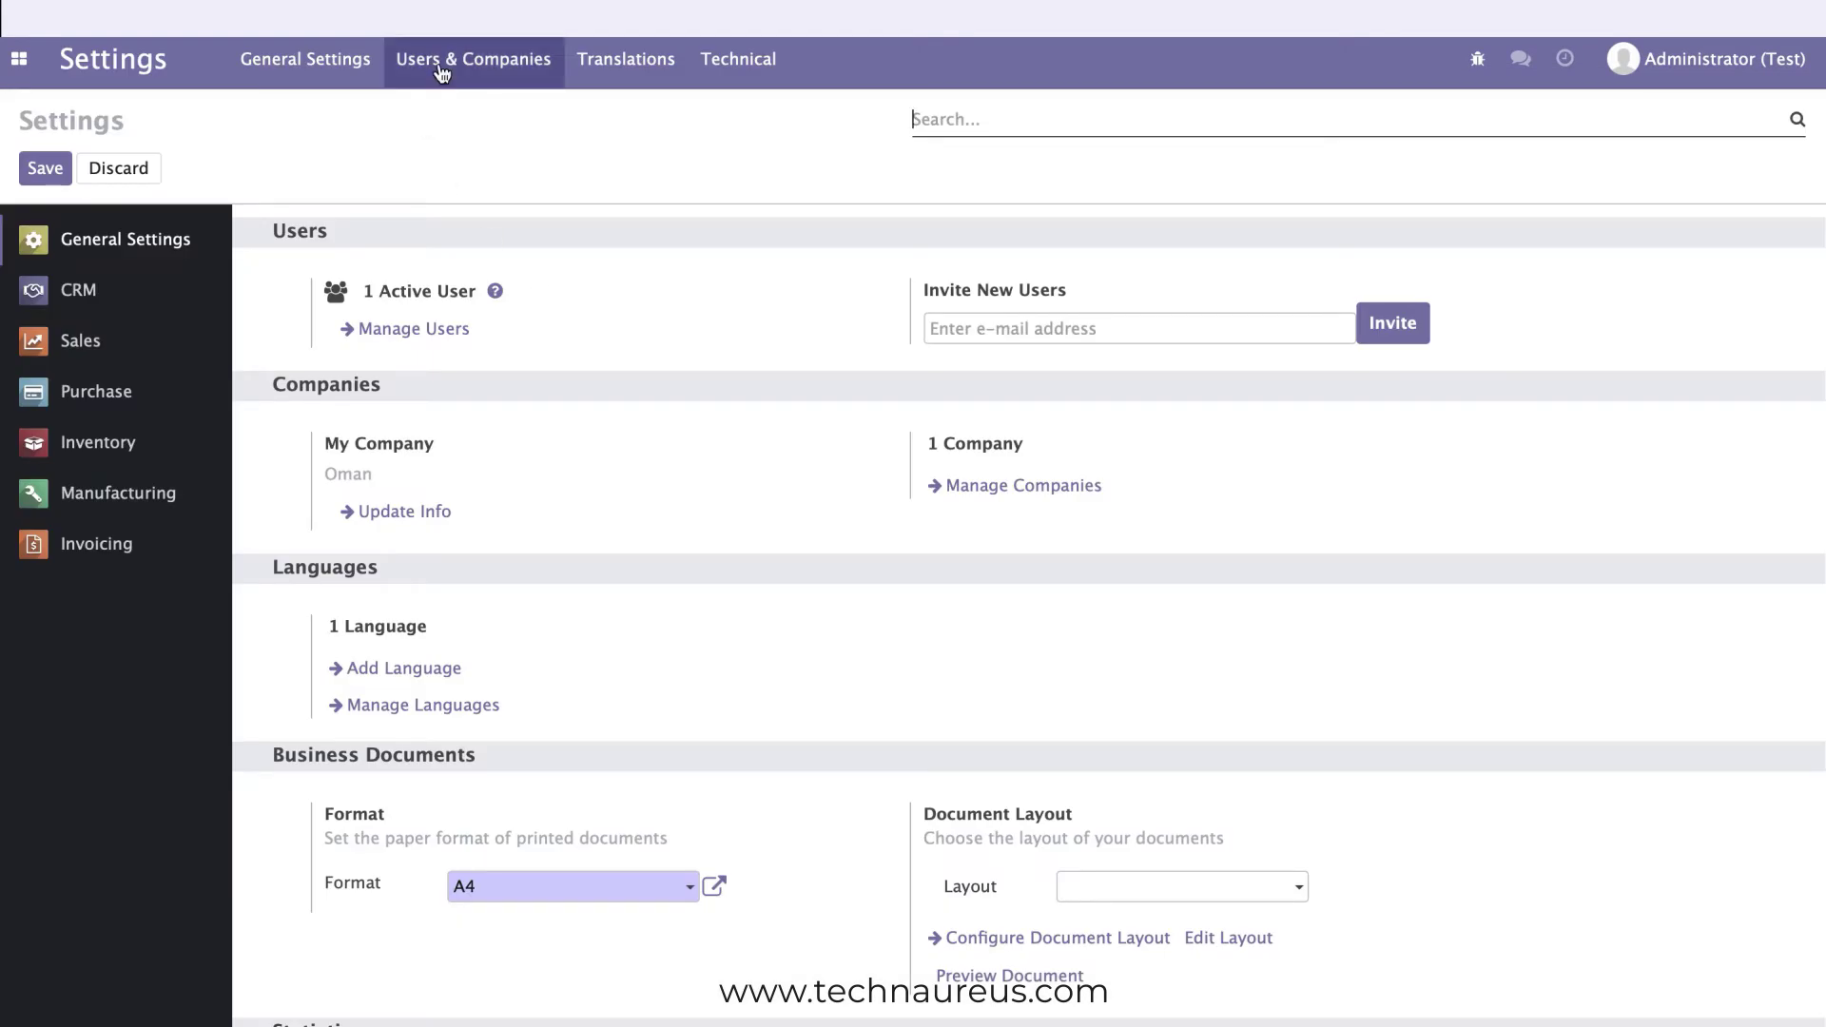
click(441, 72)
click(436, 118)
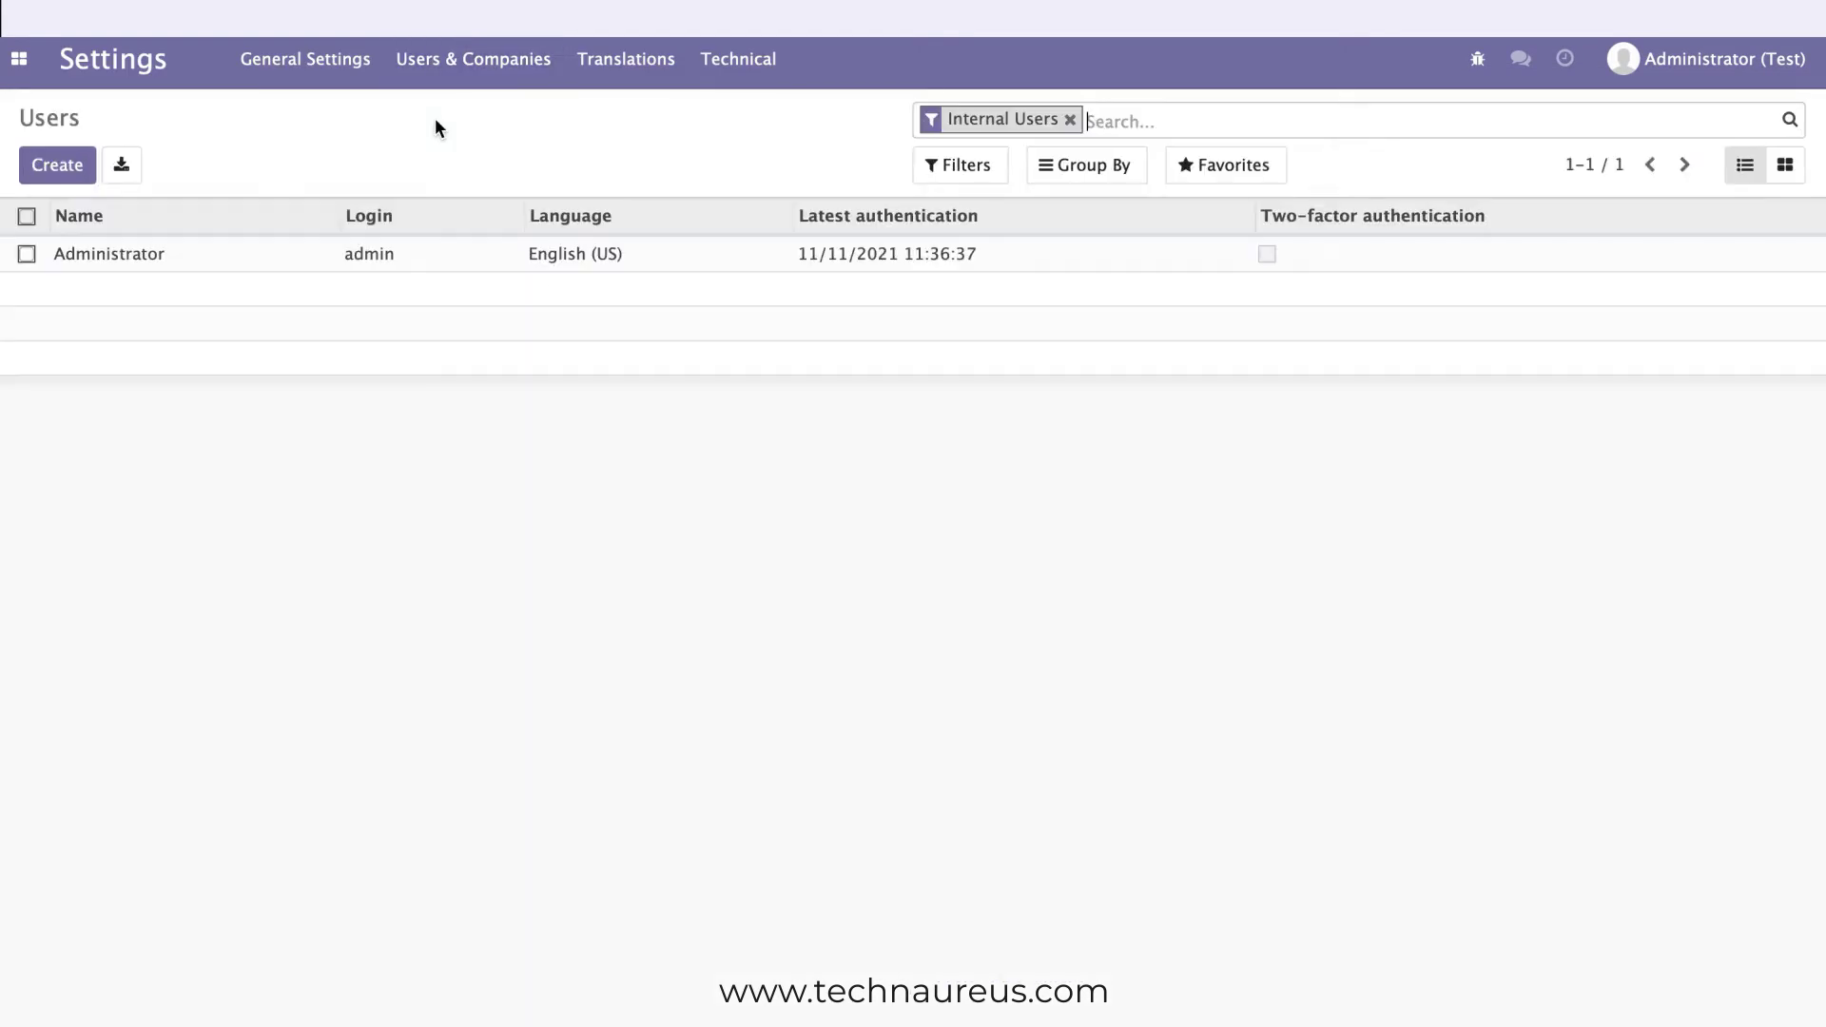
click(294, 253)
Confirm the Analytic Accounting right is enabled, then return to the Invoicing dashboard
scroll(692, 738, down, 10)
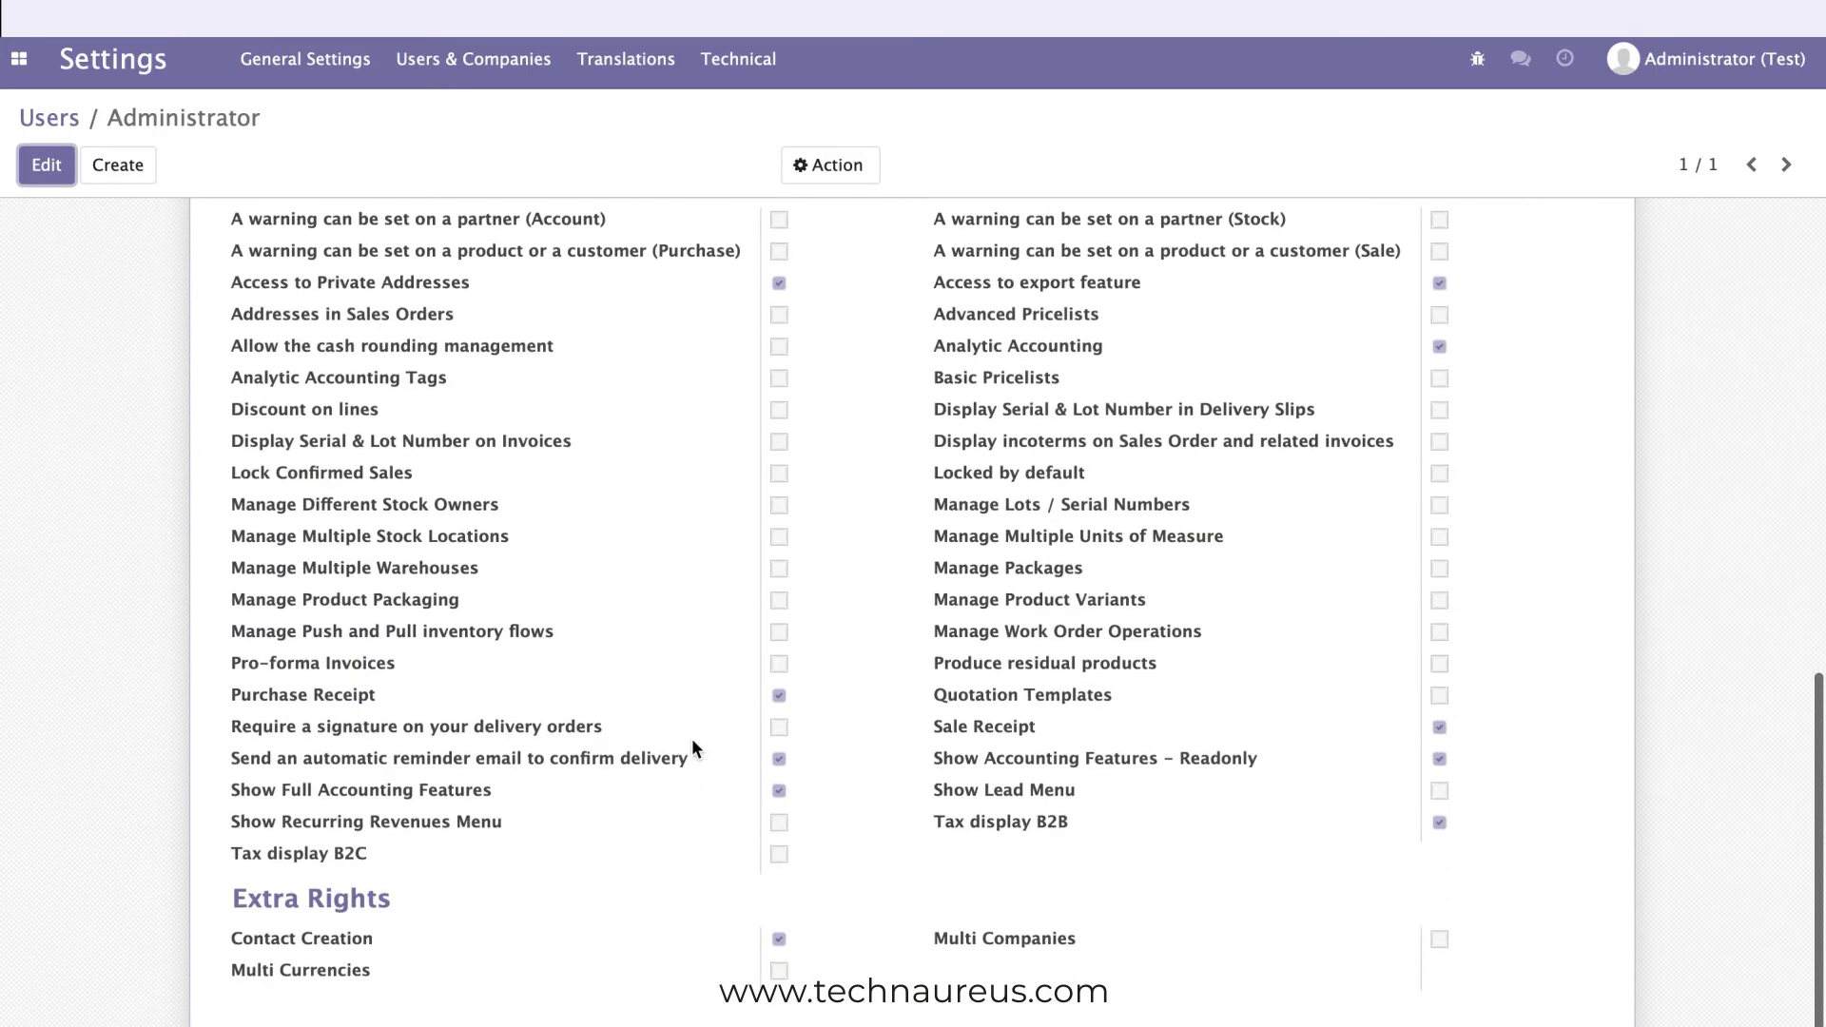
drag(932, 381, 1104, 381)
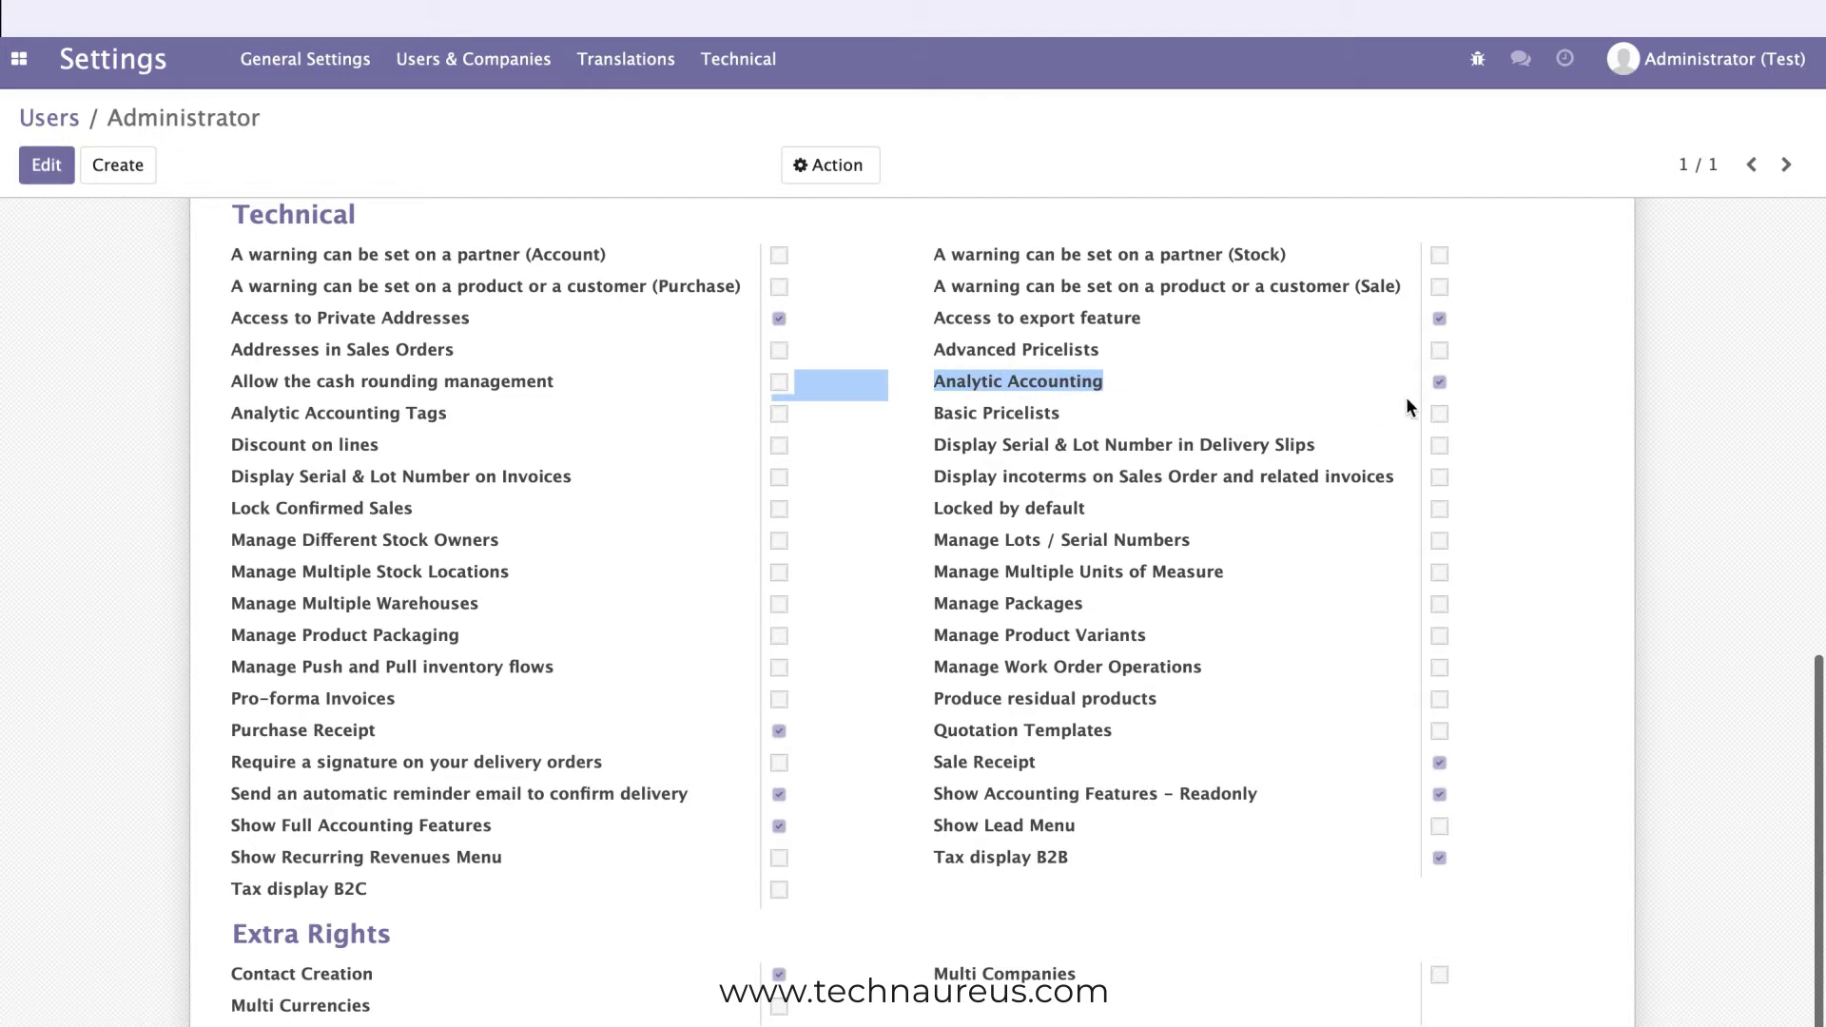
click(1337, 380)
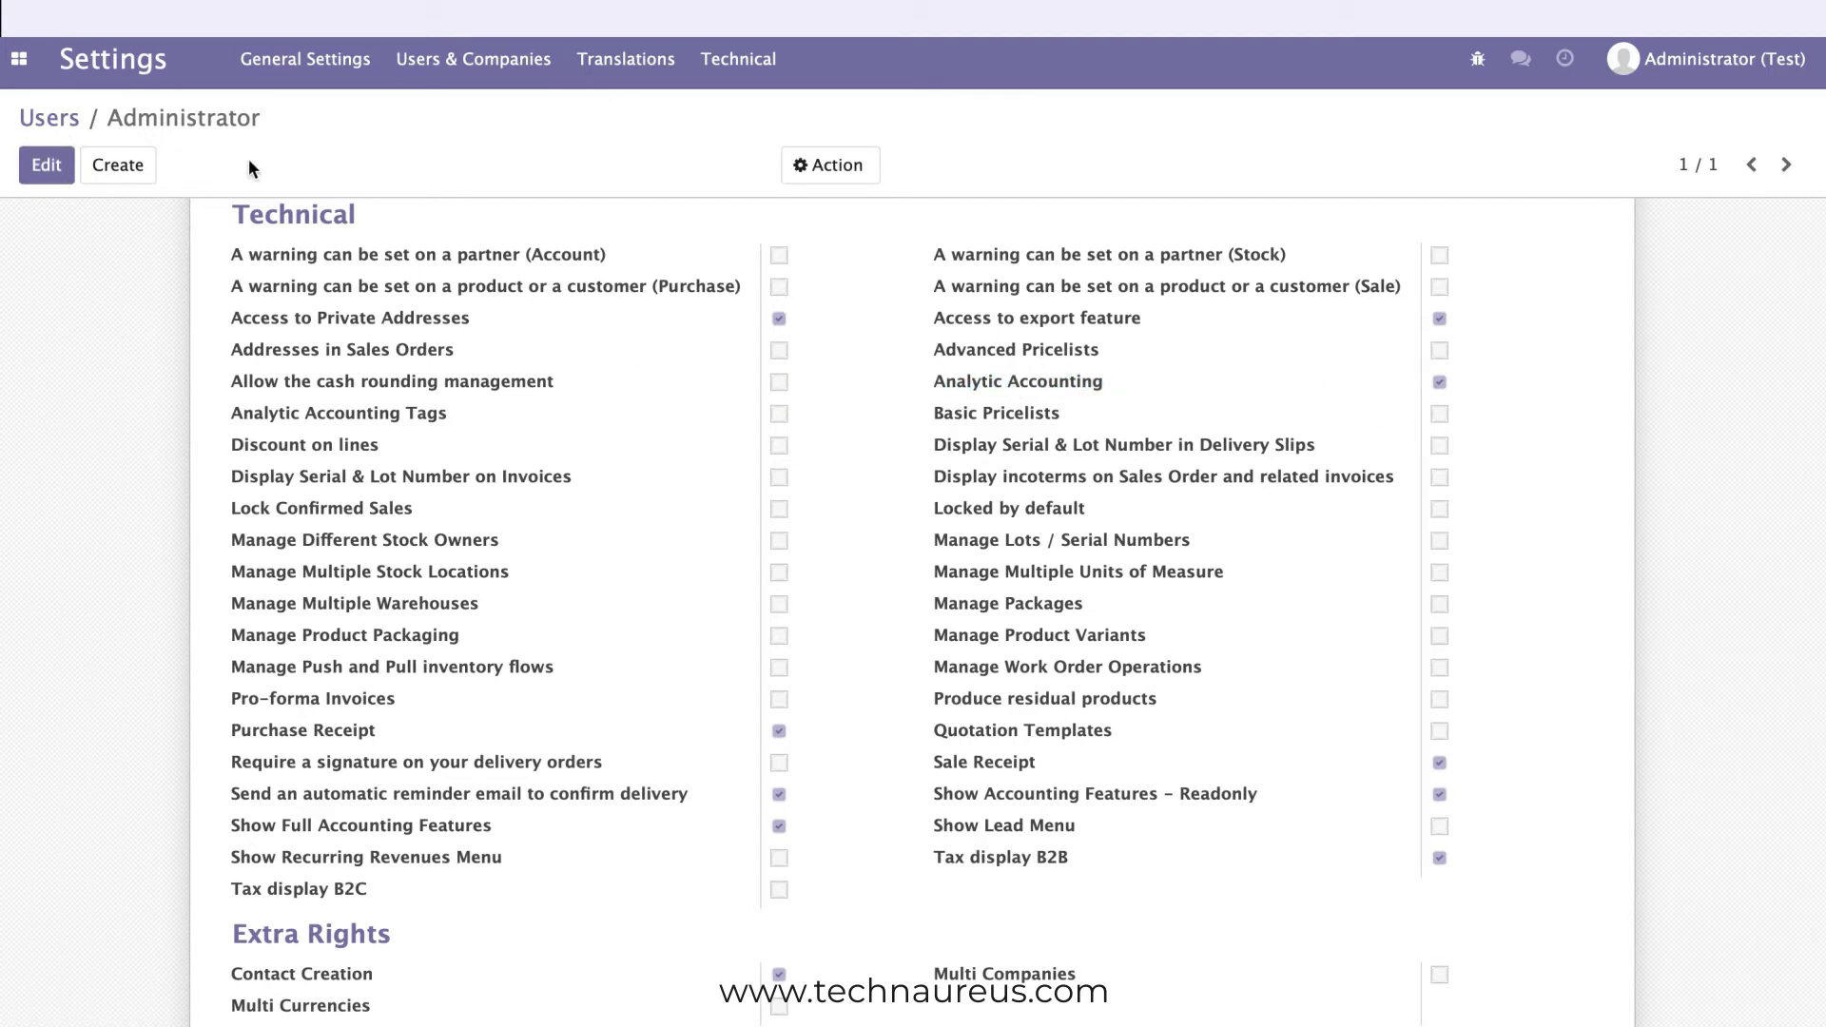
click(19, 58)
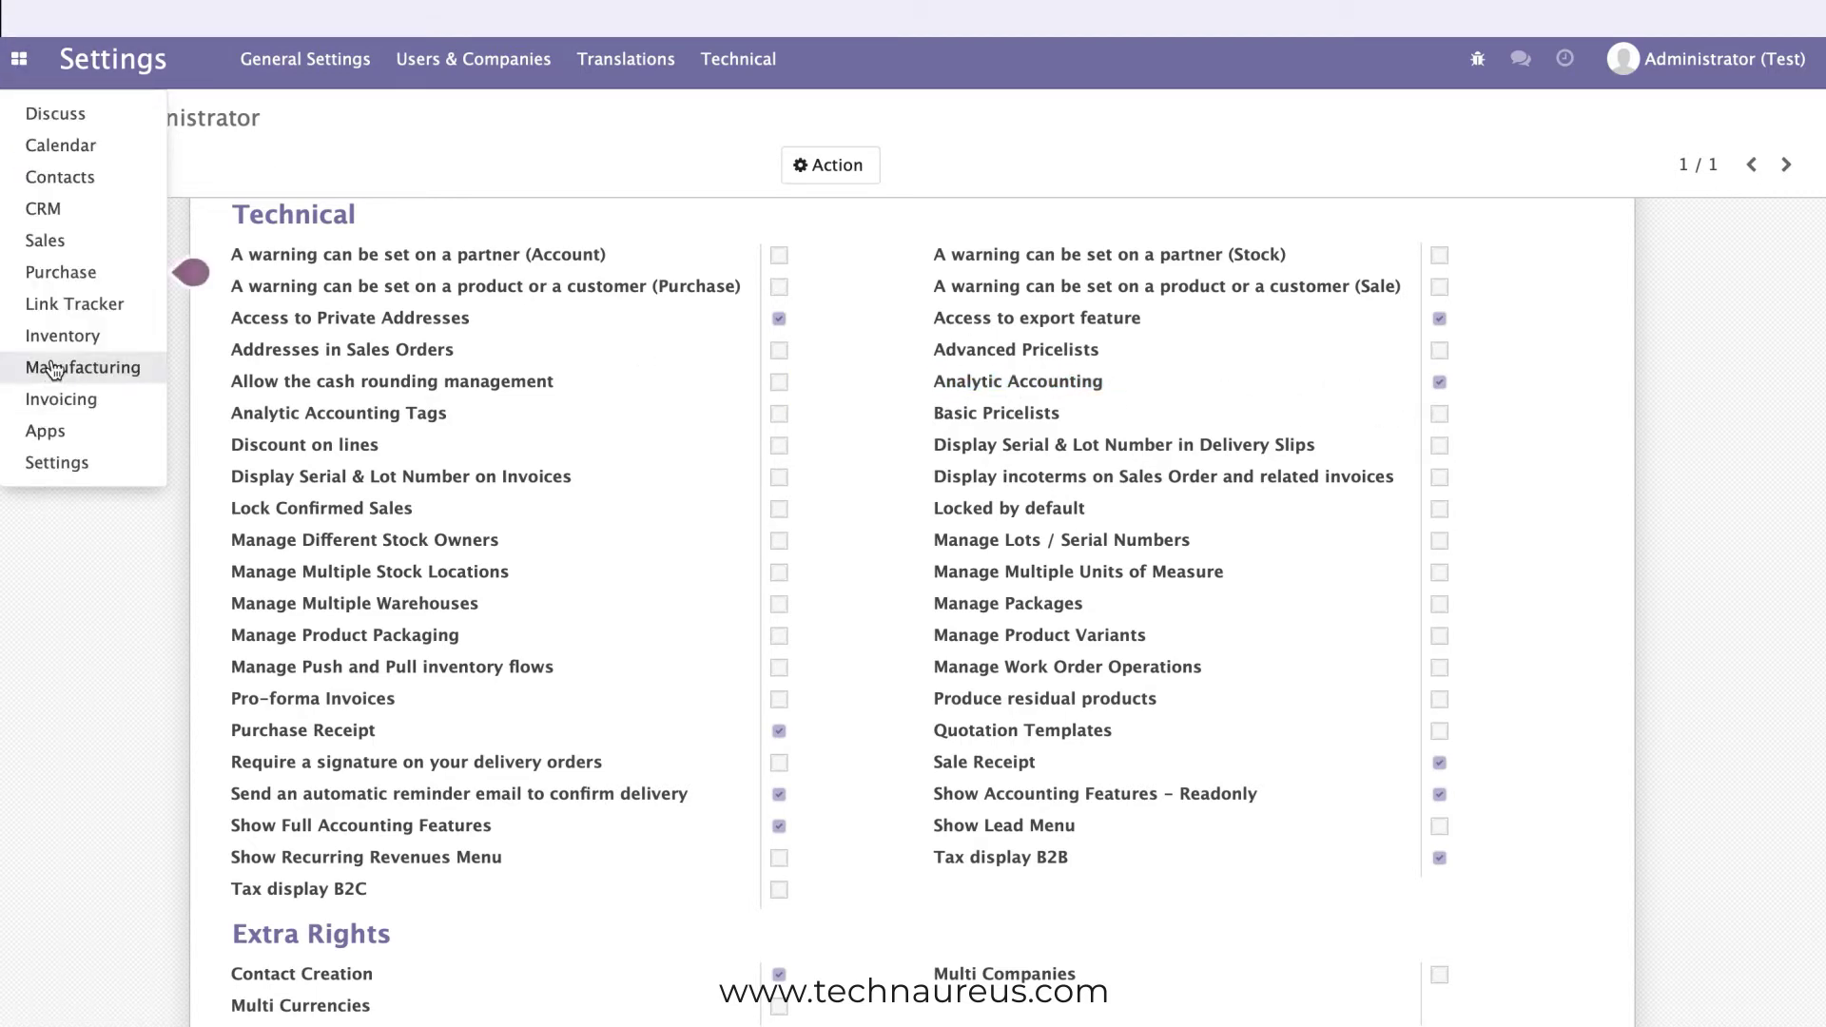
click(57, 395)
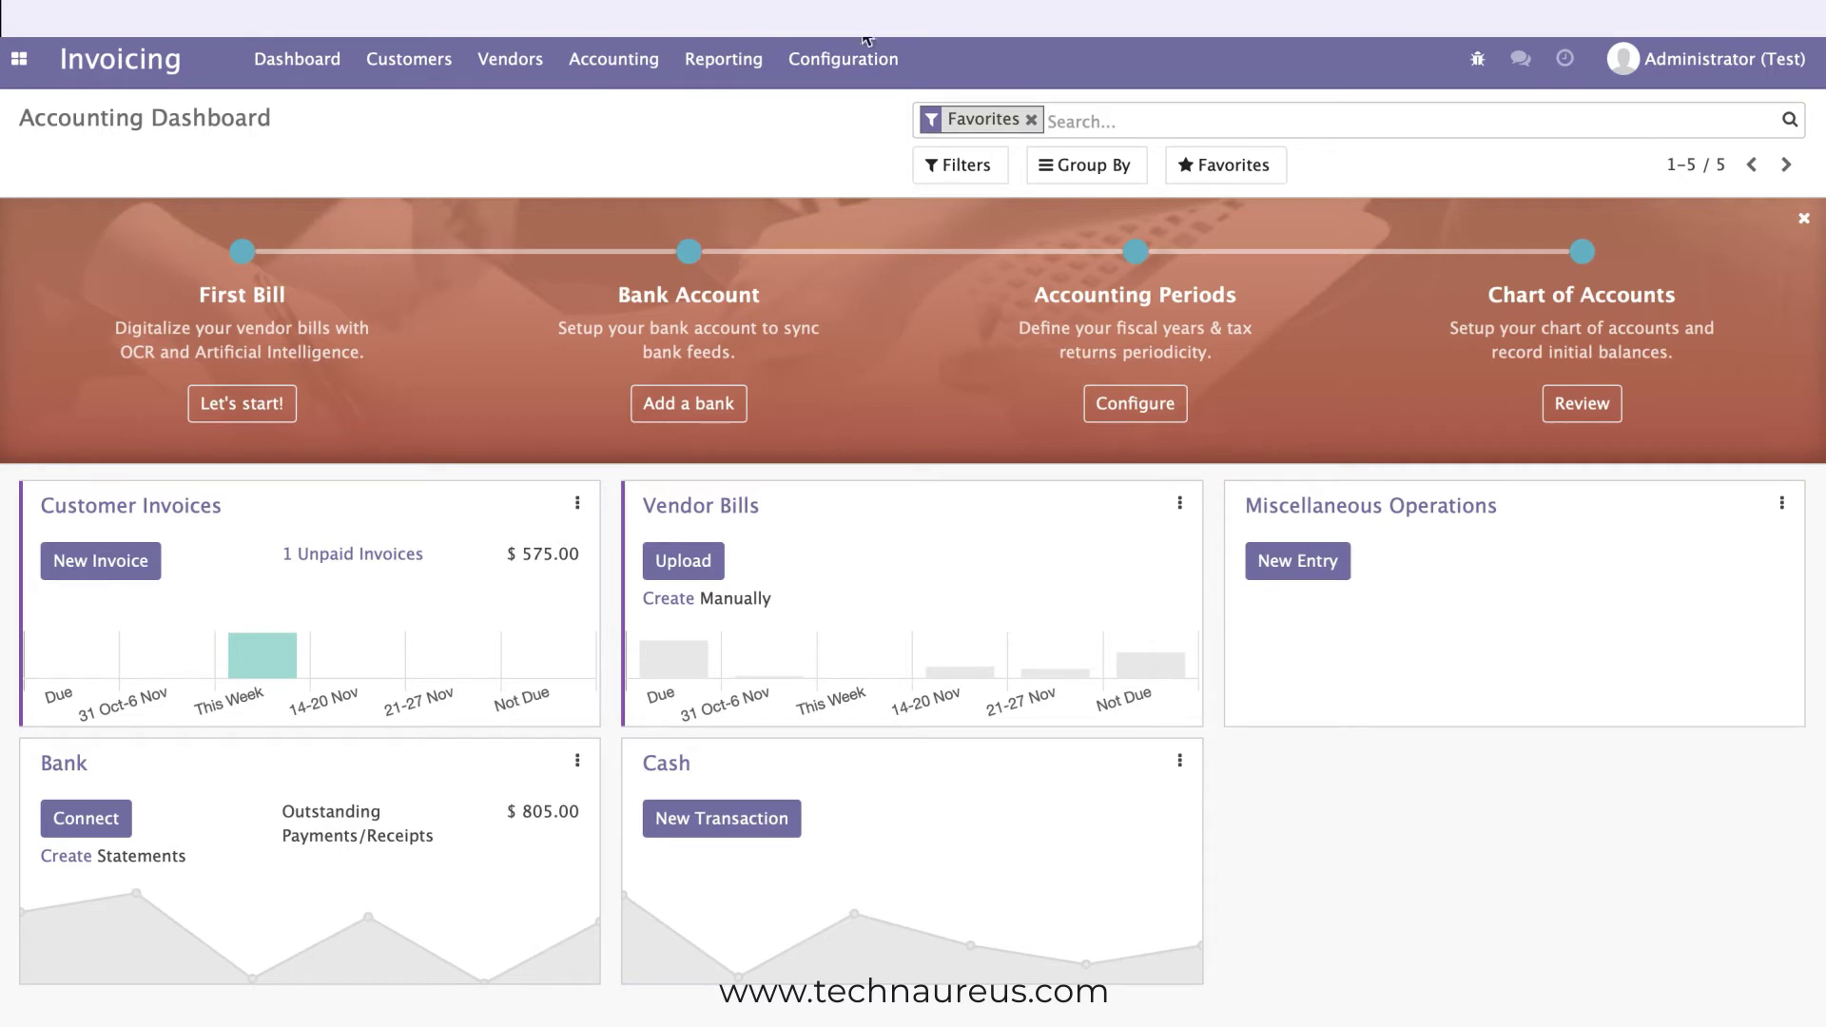
Create and save analytic accounts 'Vehicle 3' and 'Vehicle 4'
click(867, 57)
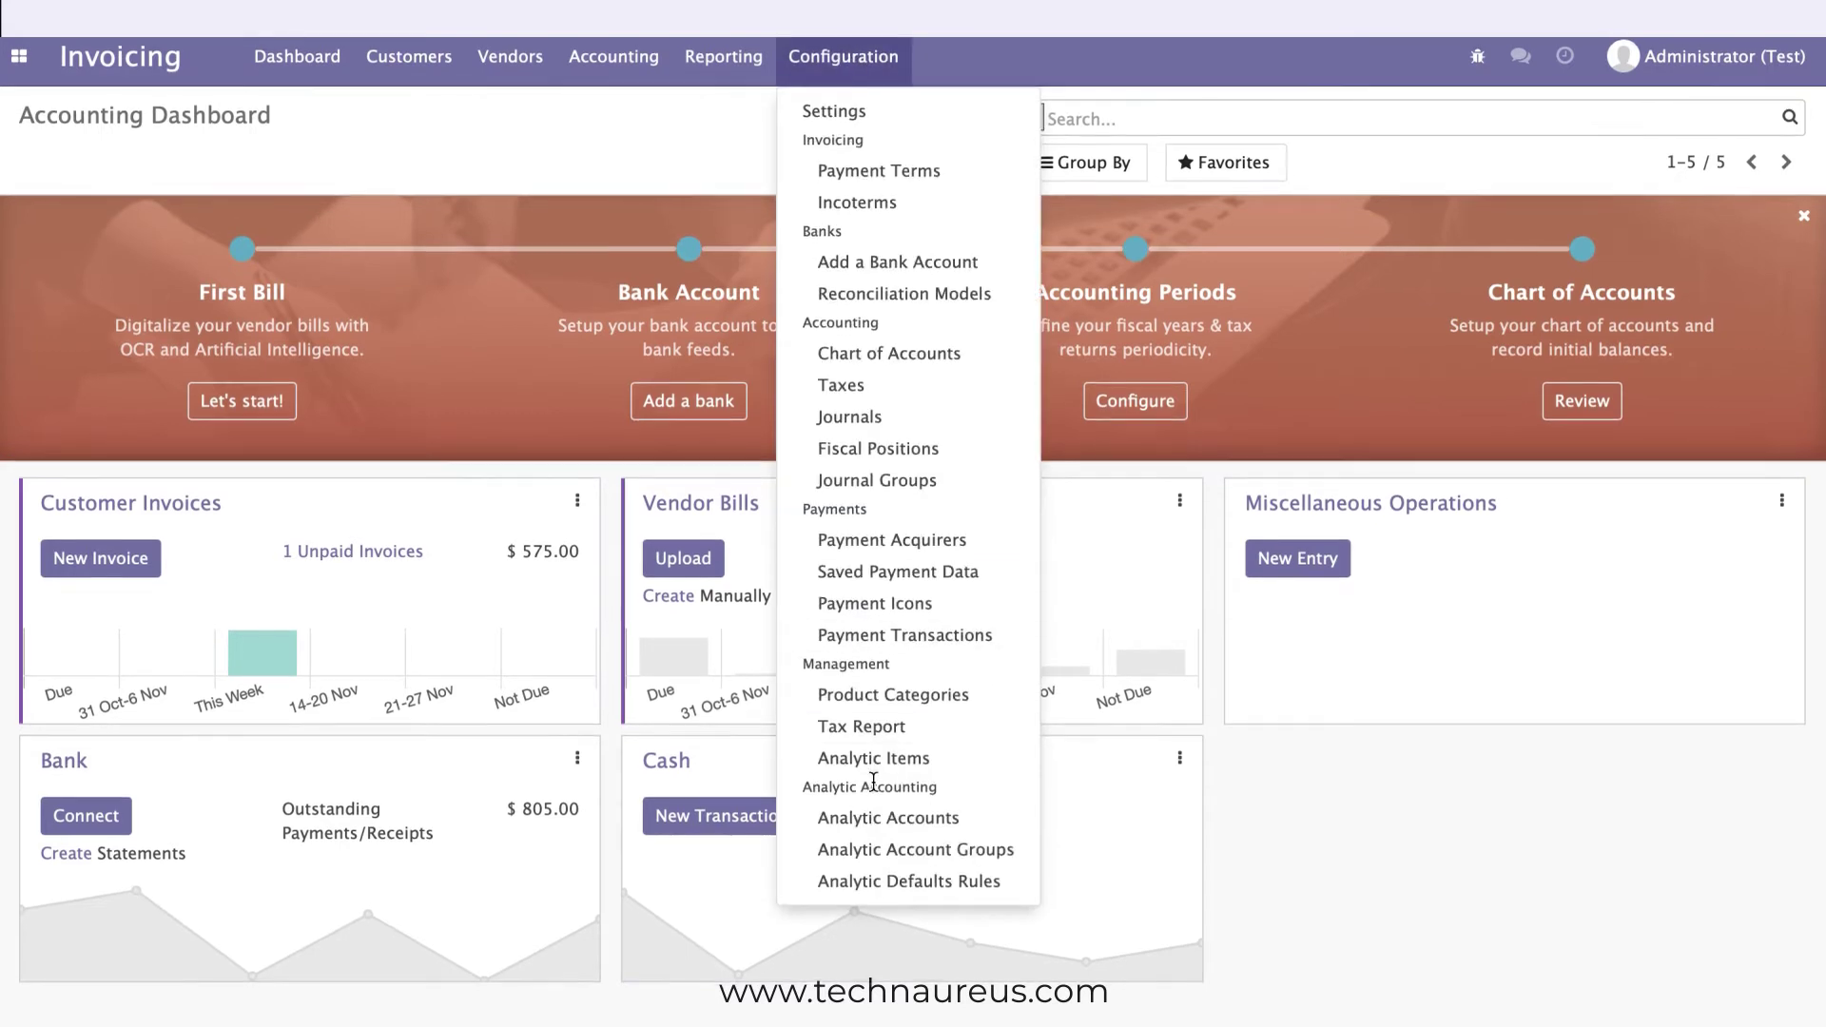
click(882, 824)
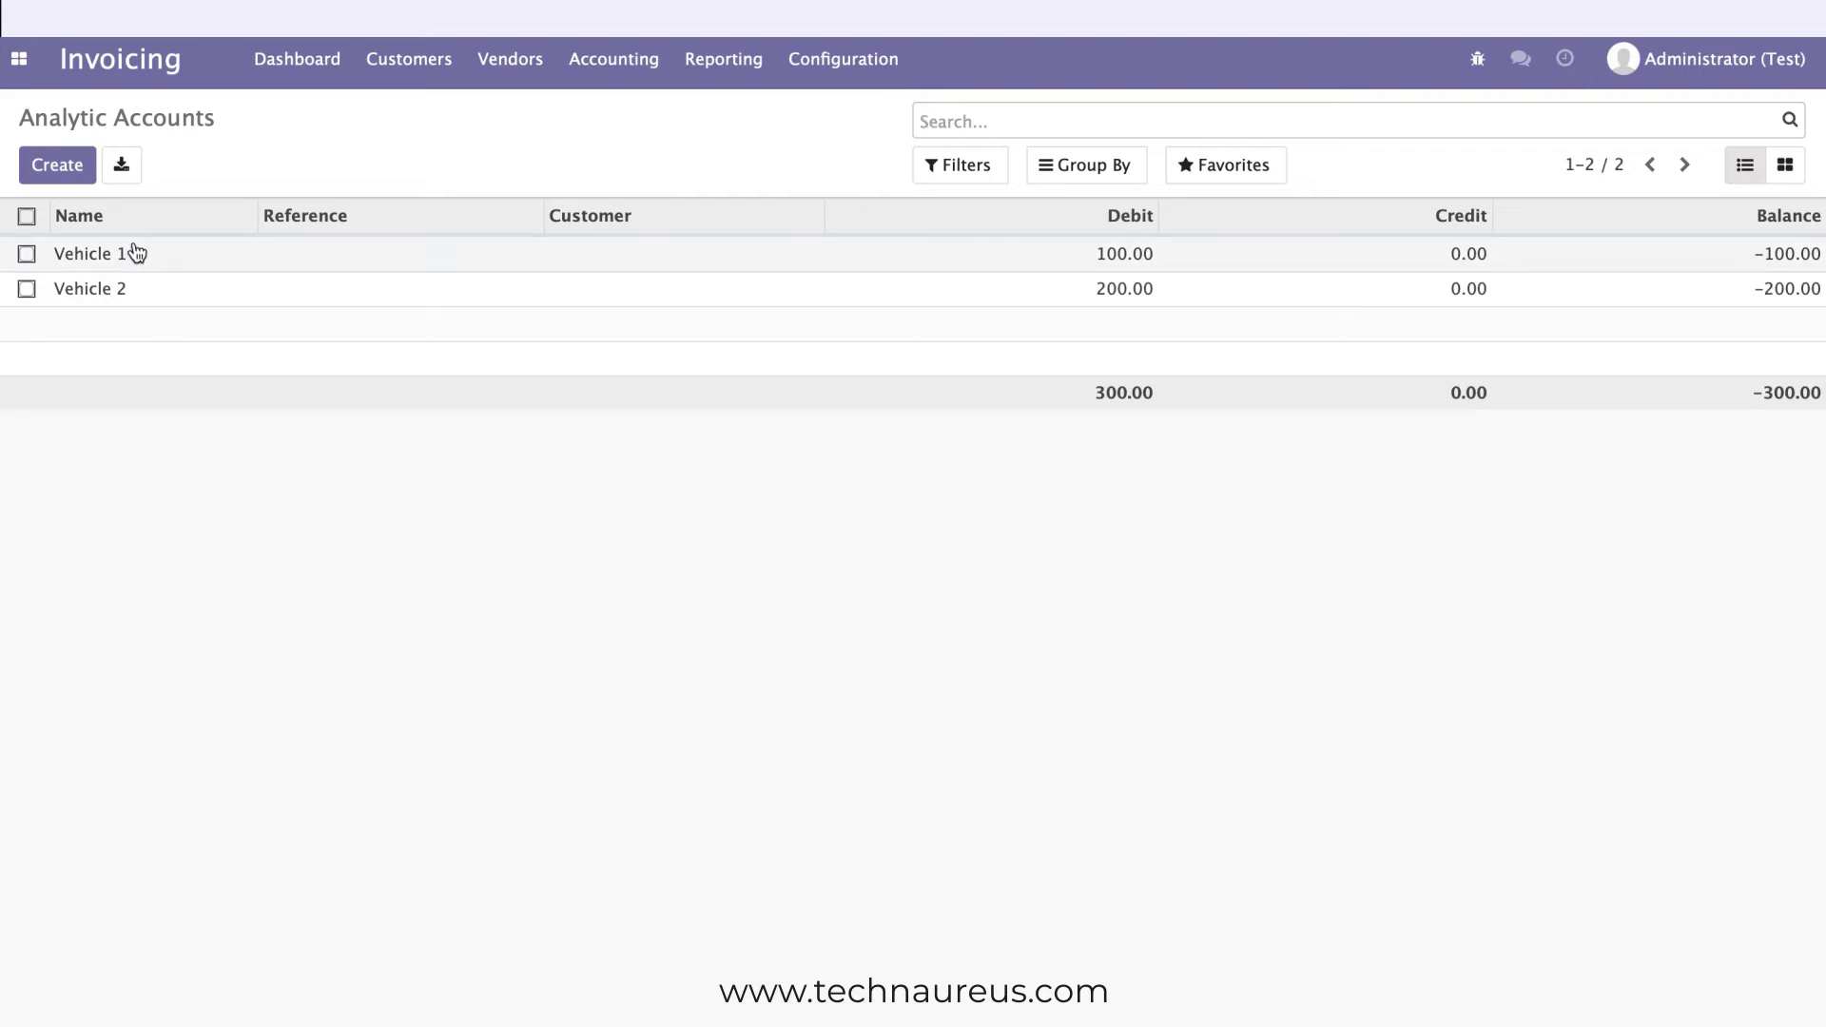
click(45, 169)
text(Ve)
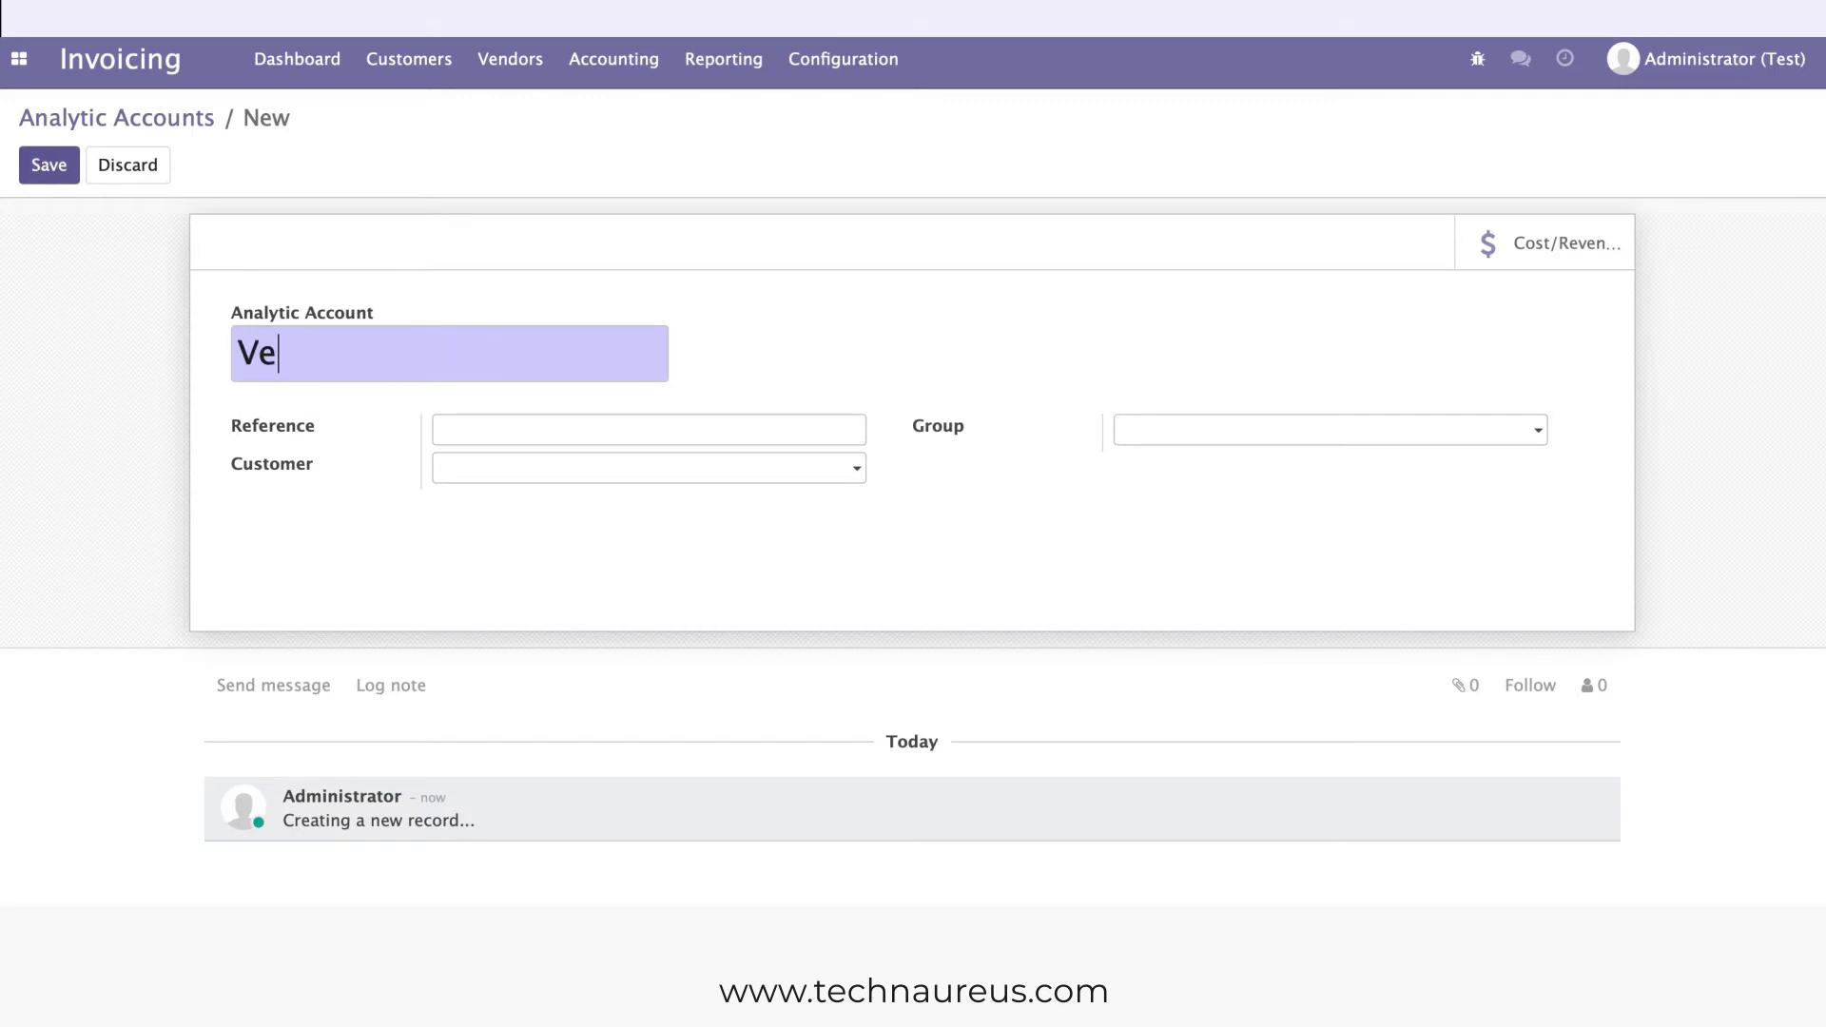
text(hicle )
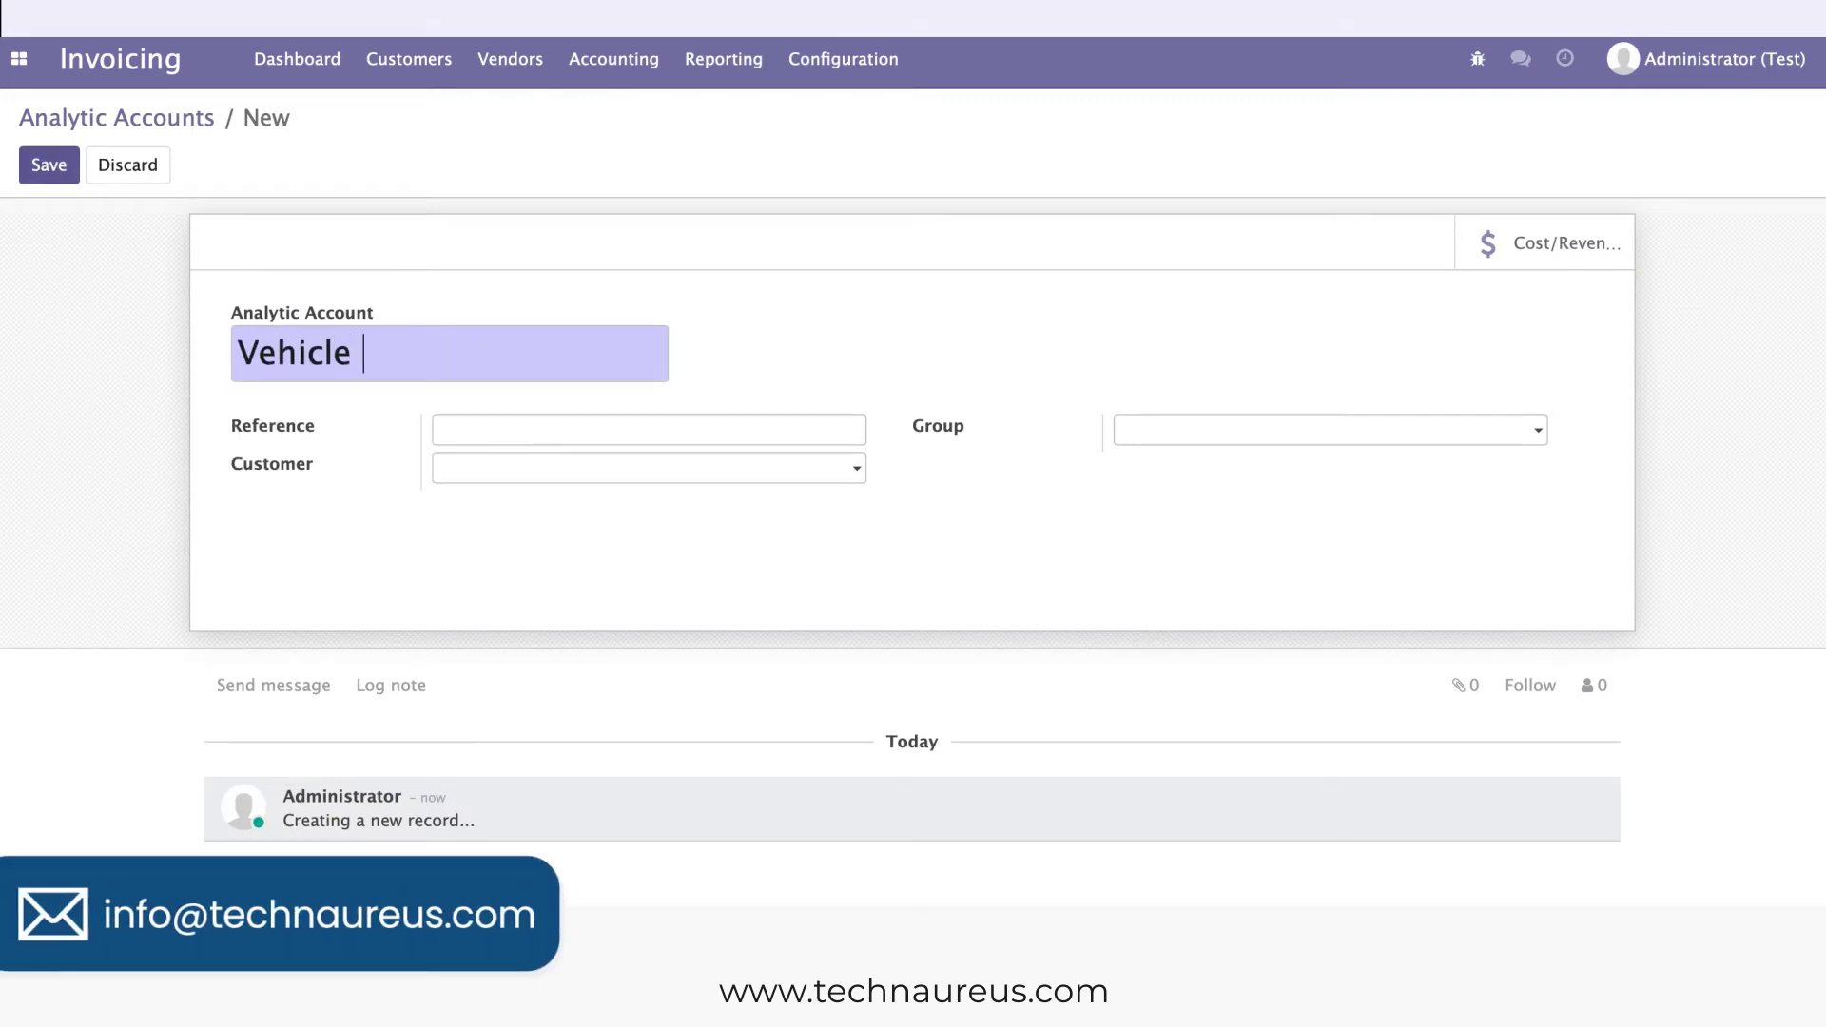
text(3)
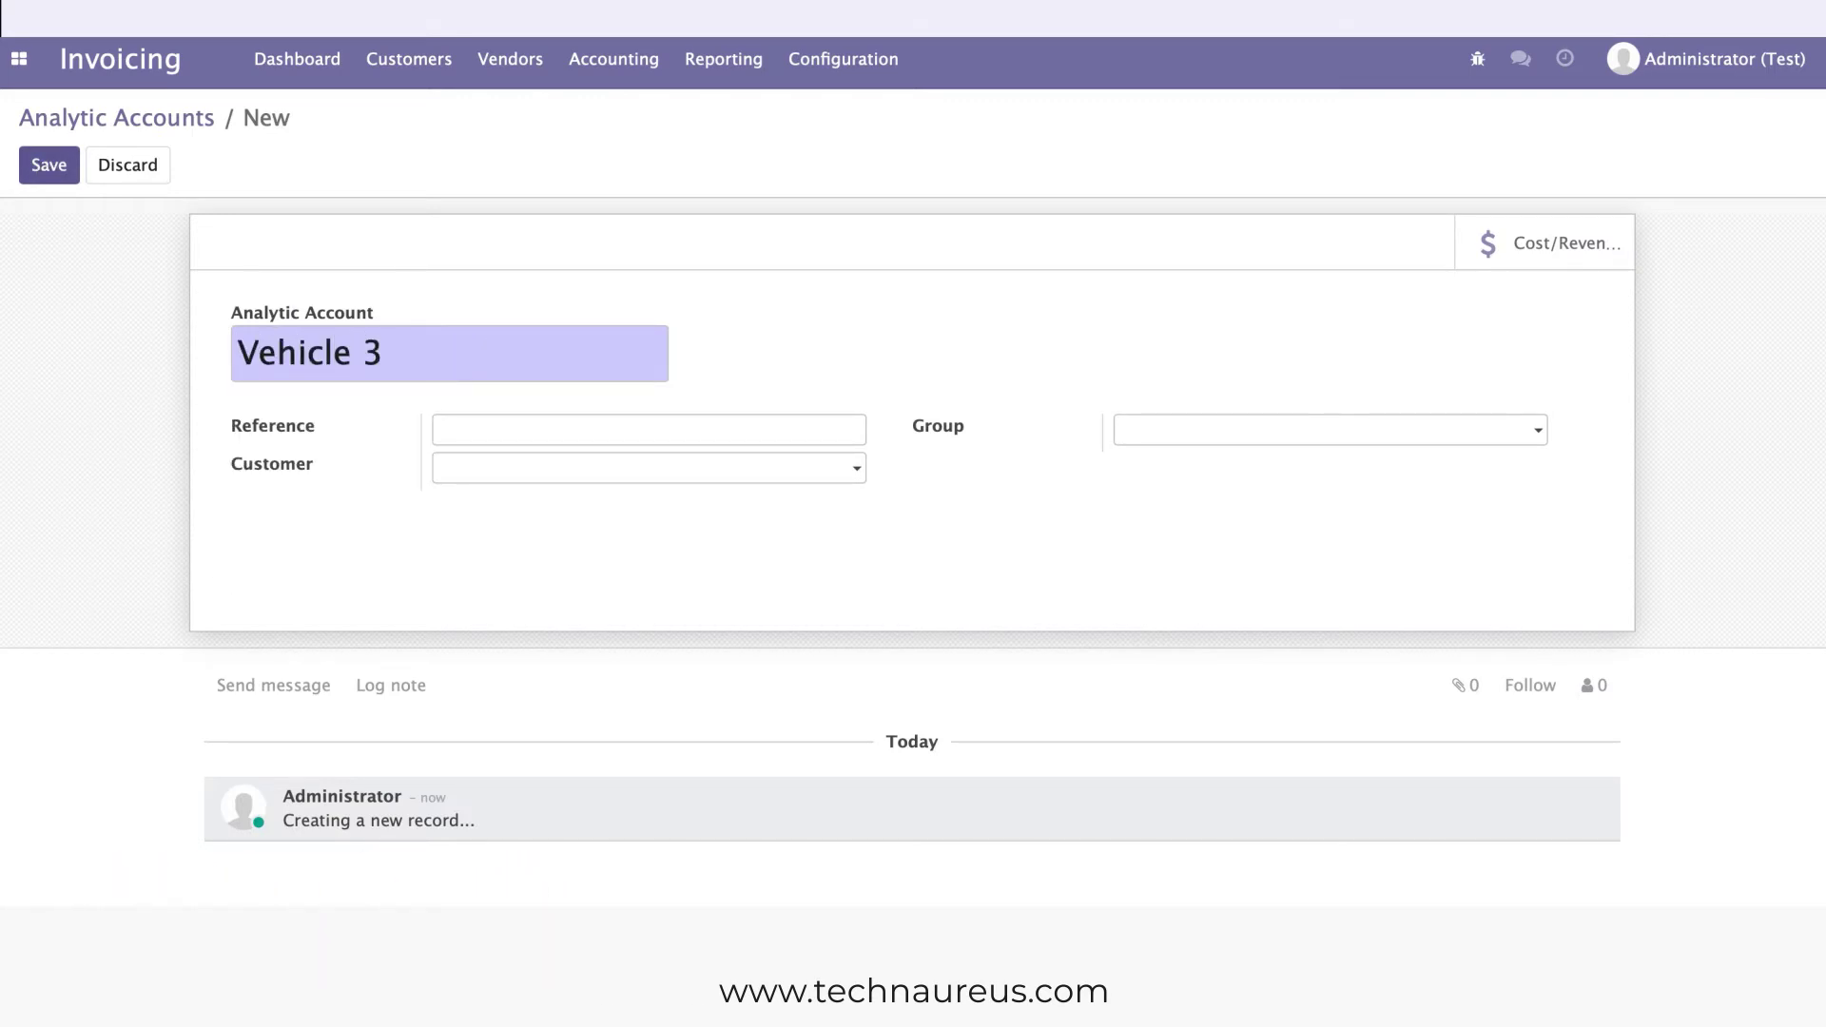
click(49, 171)
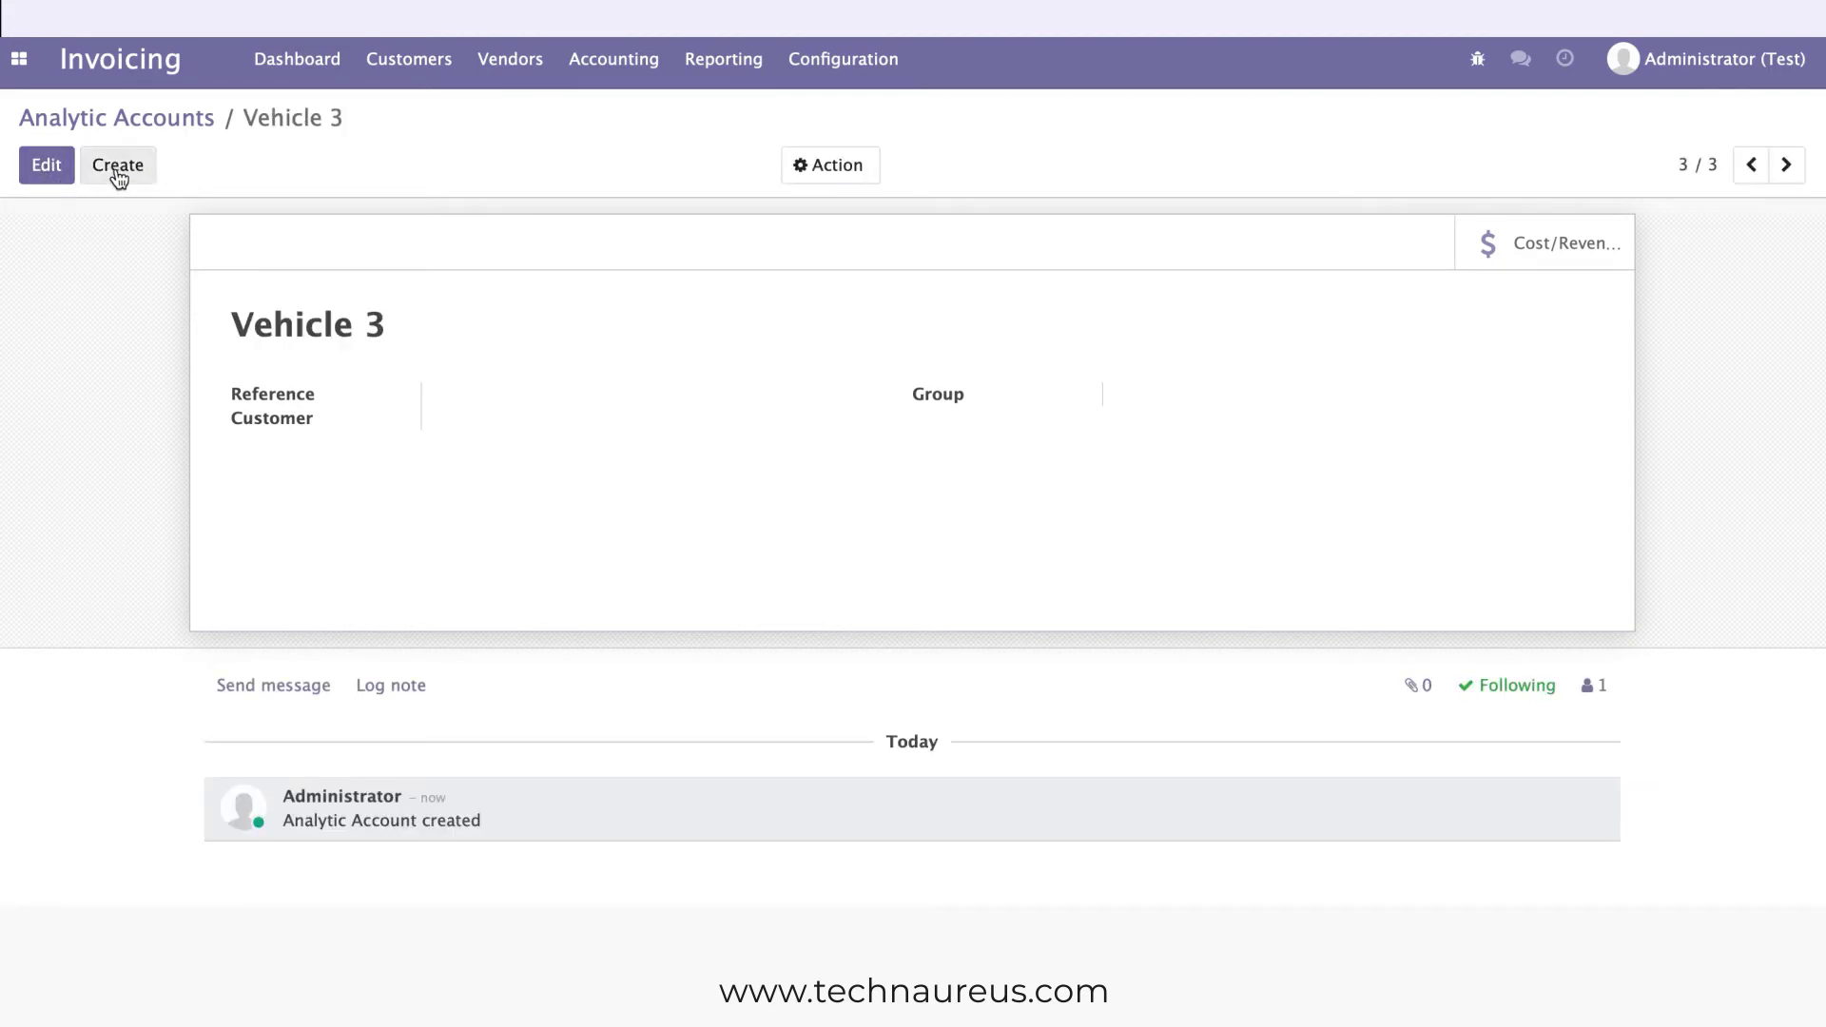
click(118, 169)
text(Vehicle 4)
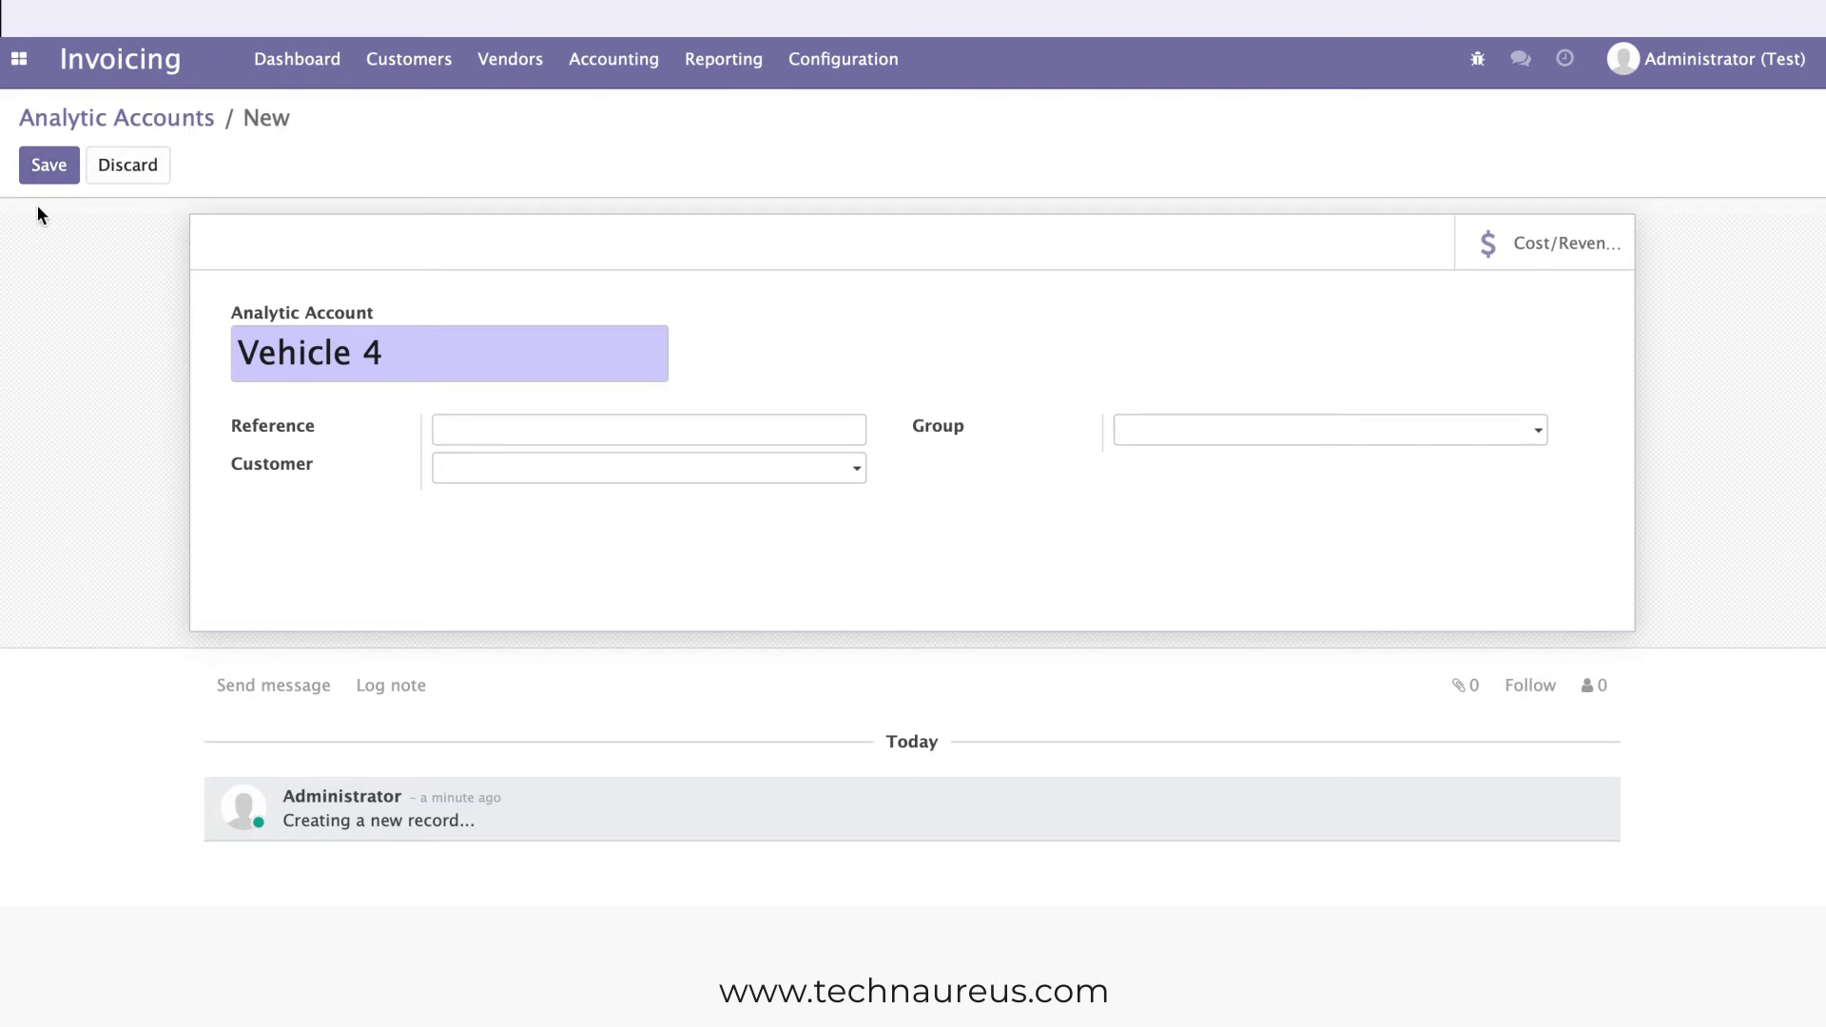
click(55, 177)
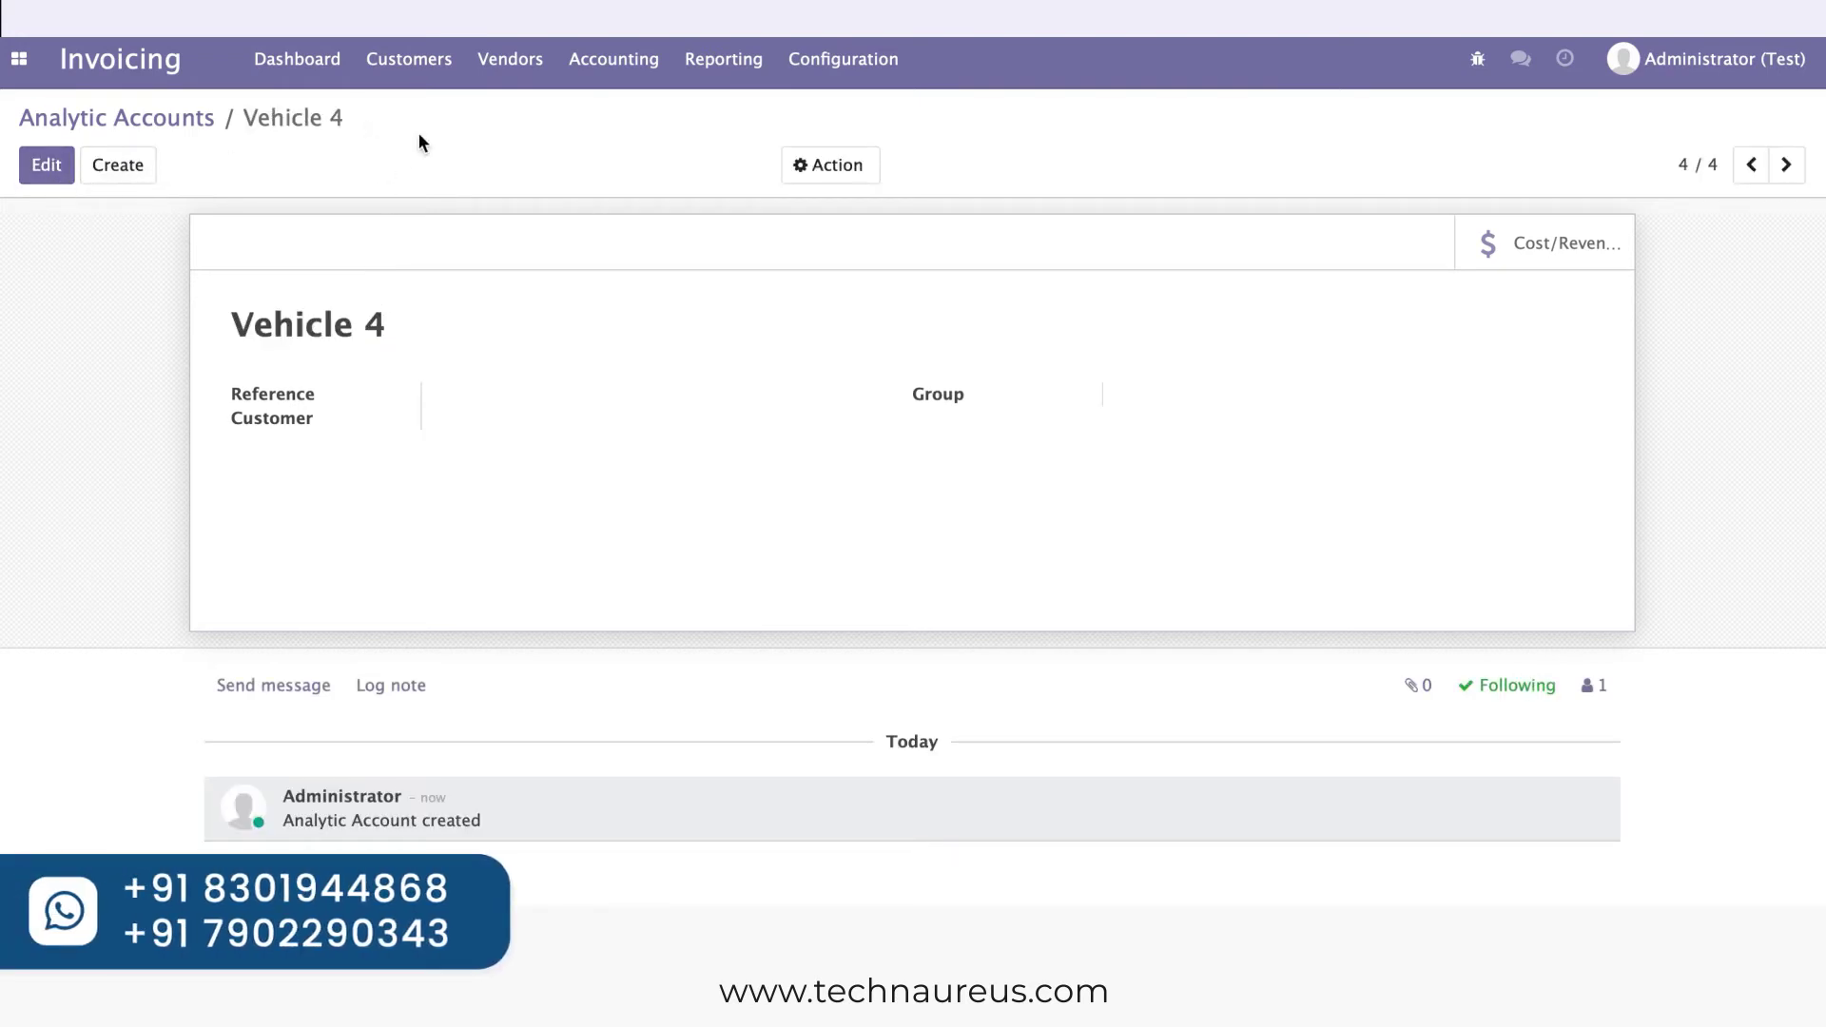
click(490, 90)
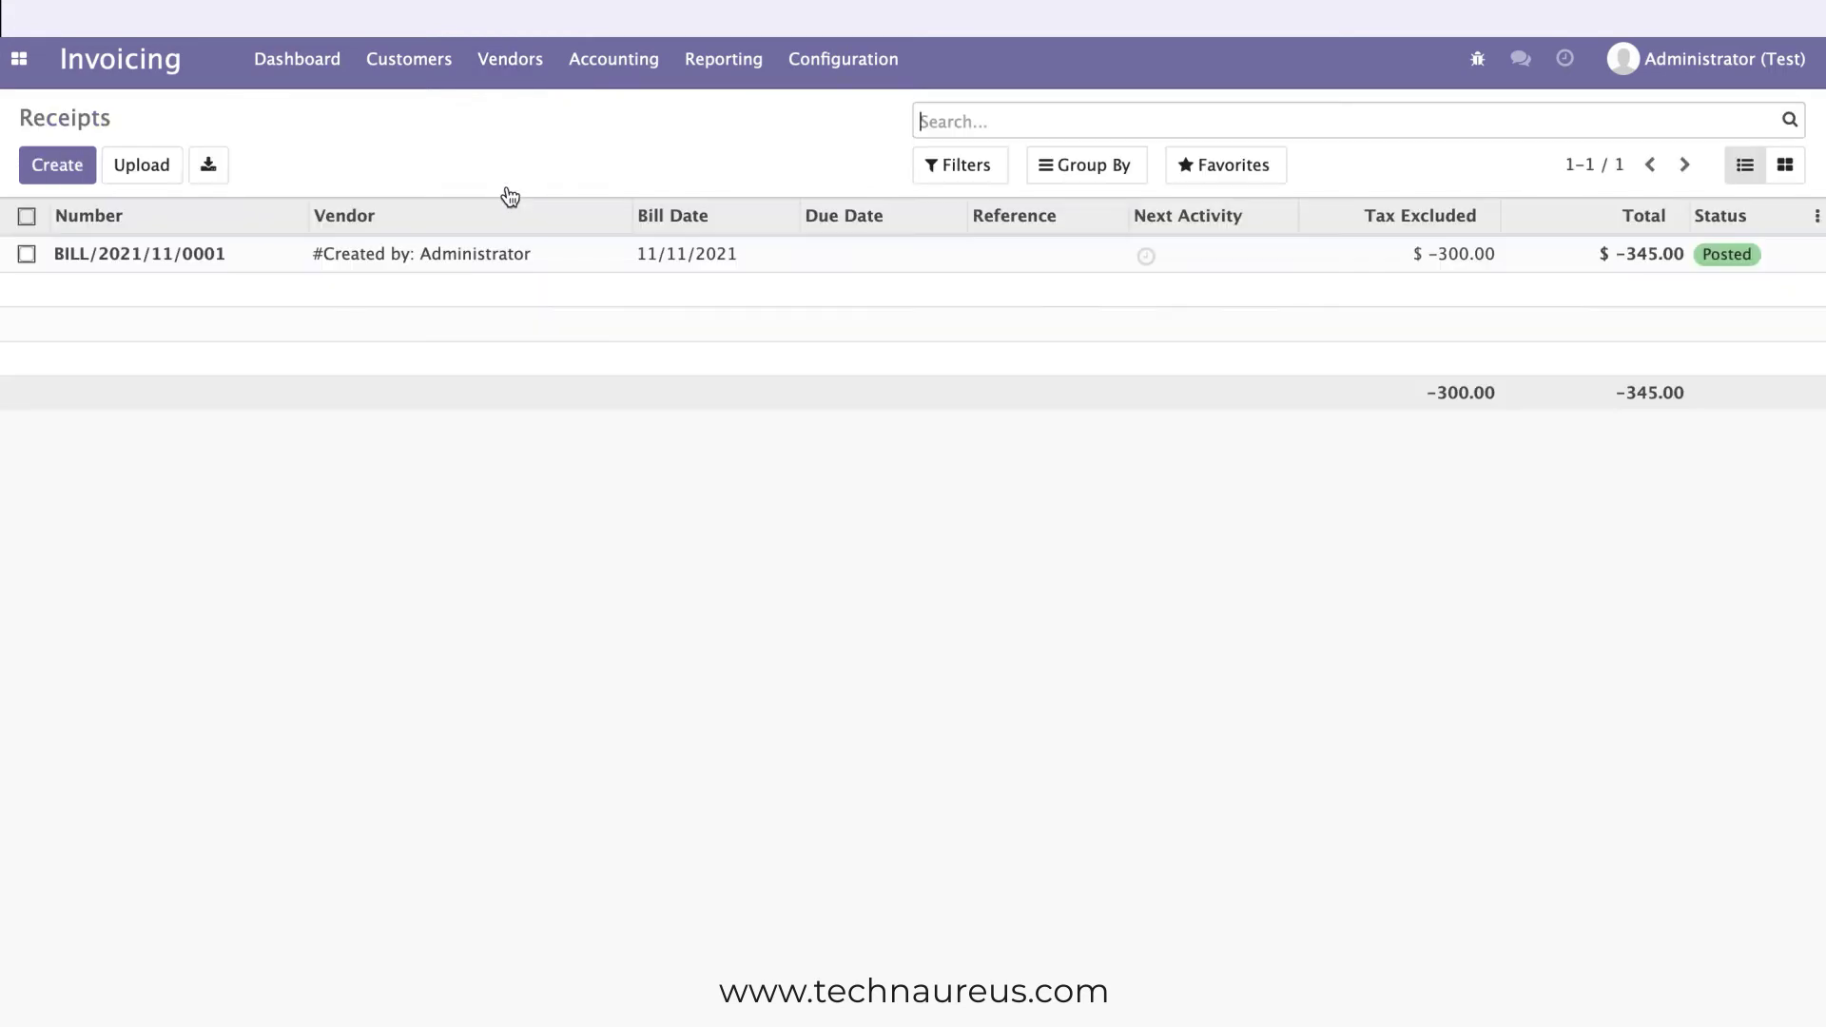
Start a new purchase receipt with bill date 11 November 2021
click(52, 165)
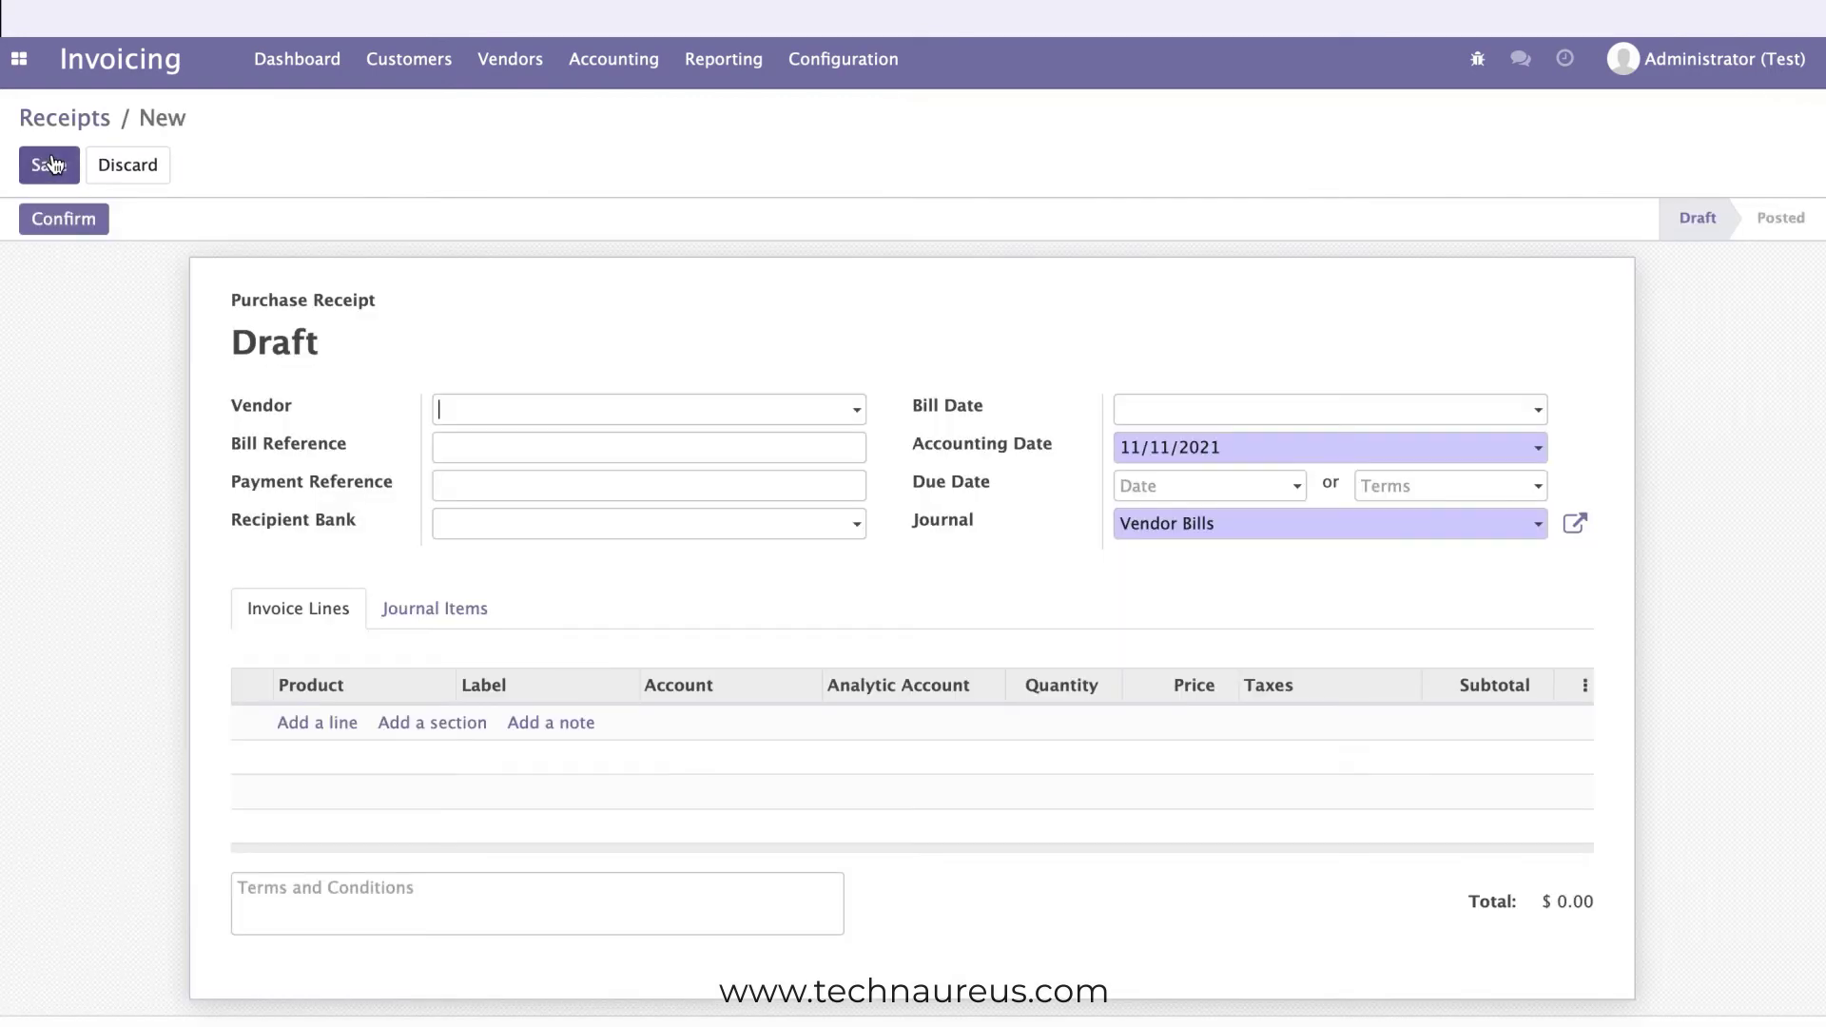
click(1206, 417)
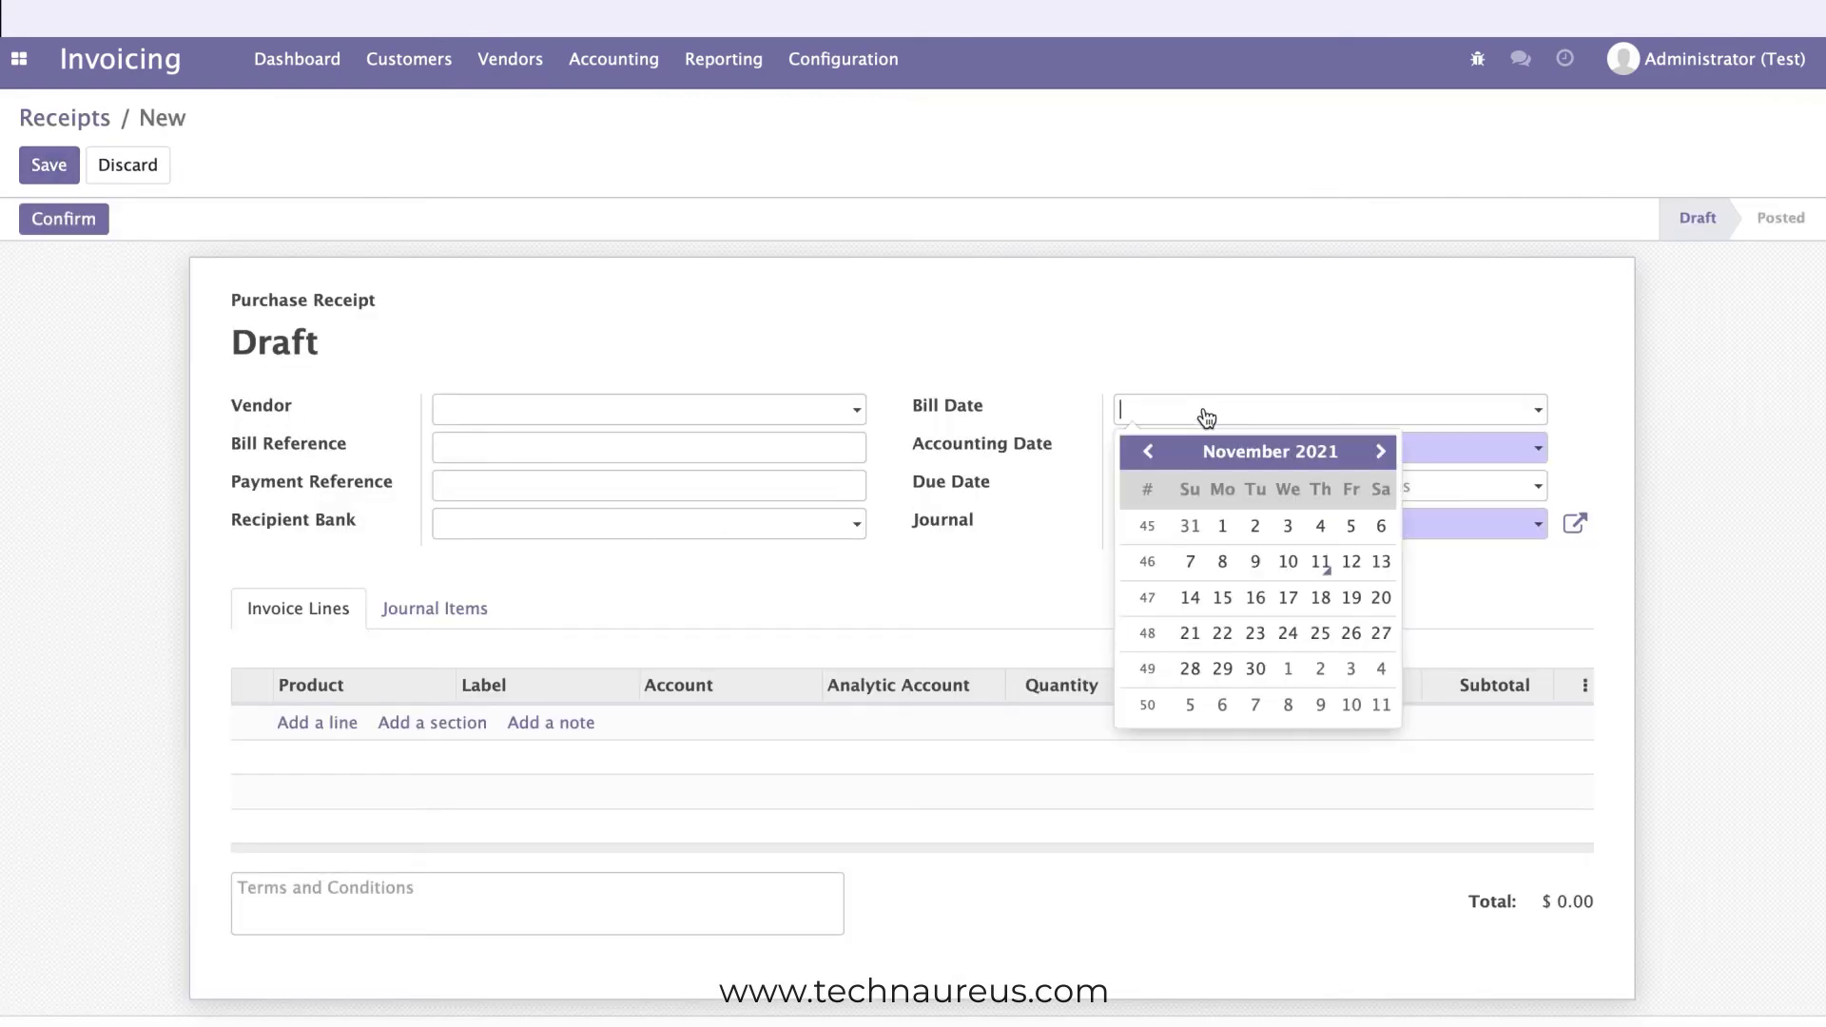
click(1319, 567)
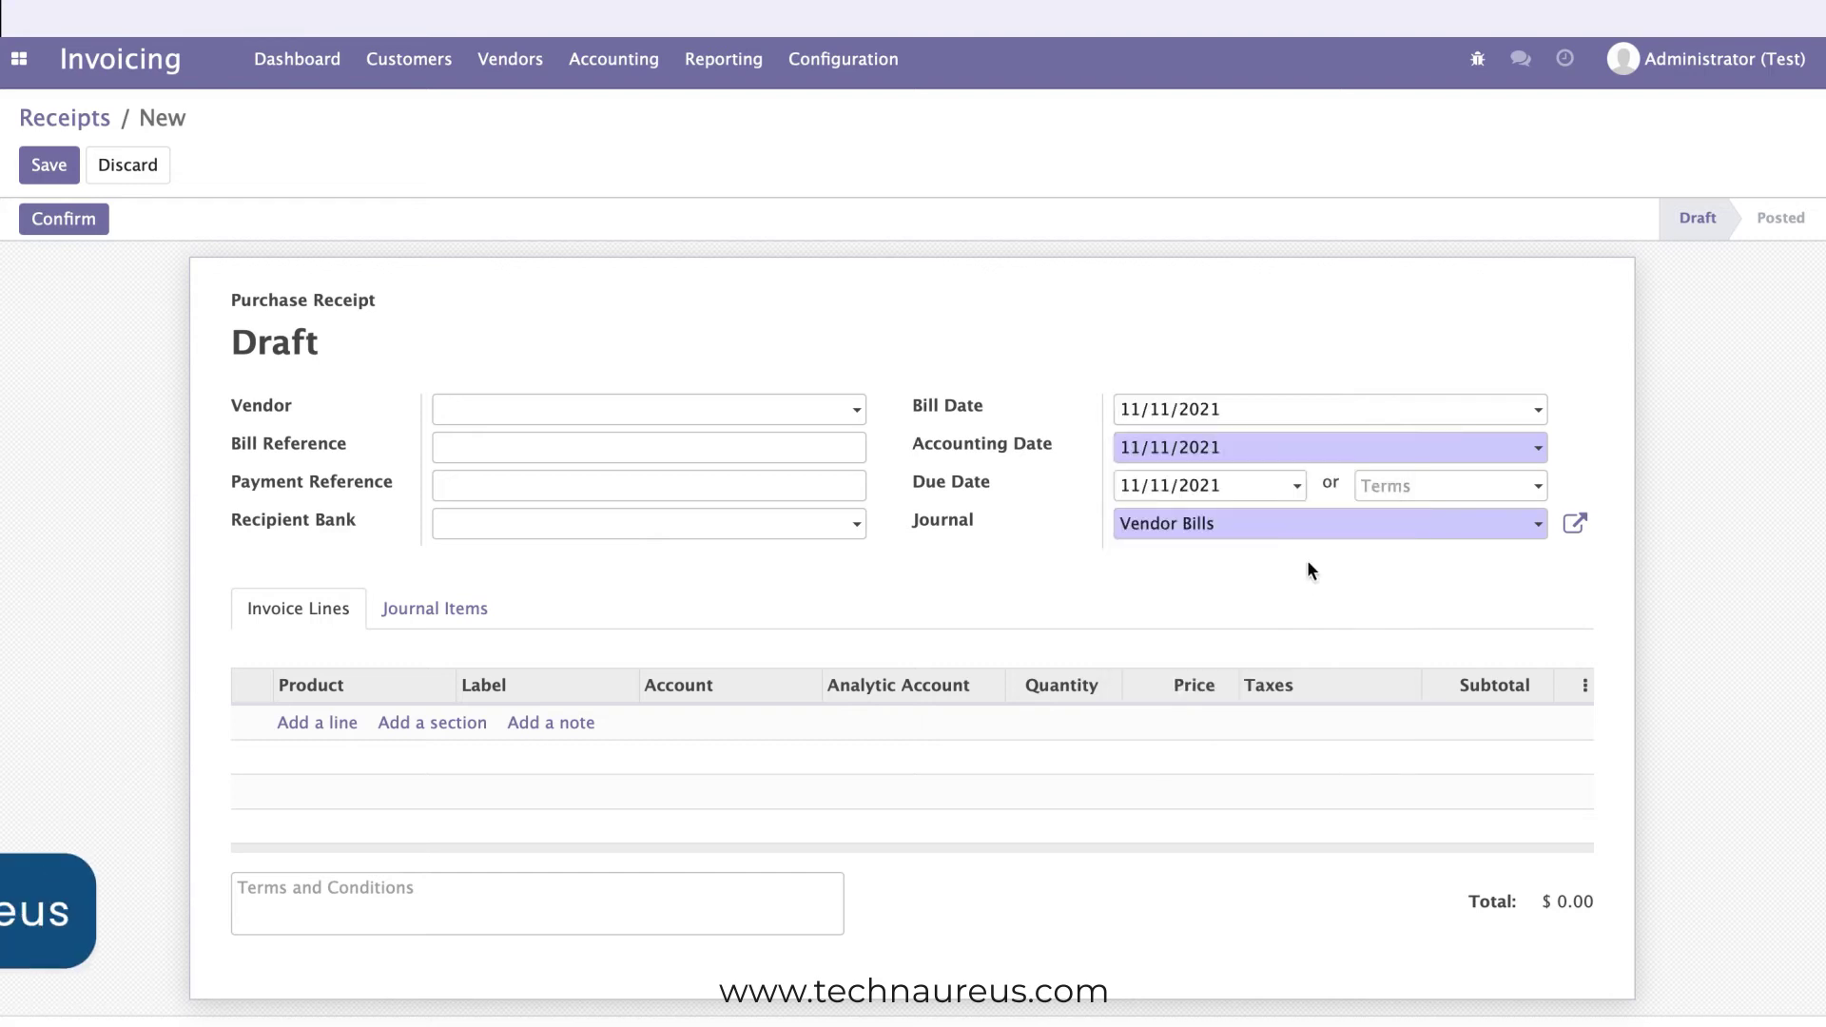
Add a Fuel line charged to analytic account Vehicle 3 with price 2
click(316, 725)
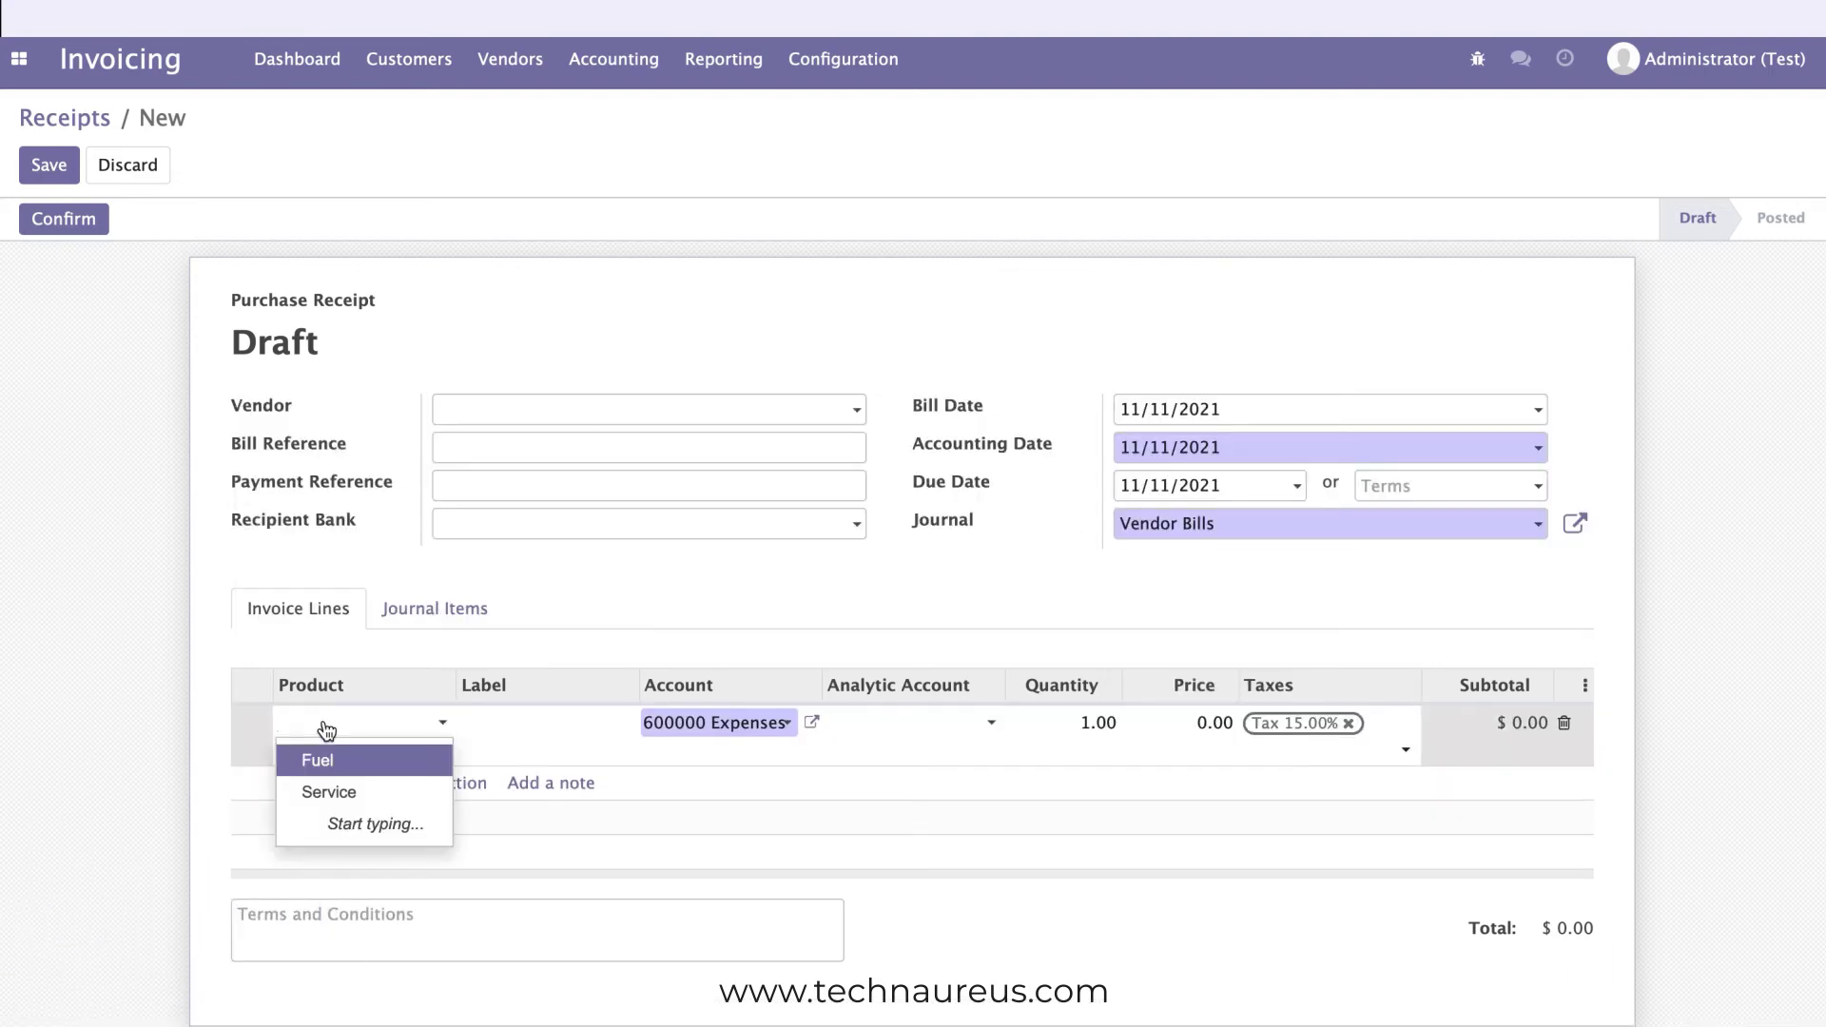
click(326, 761)
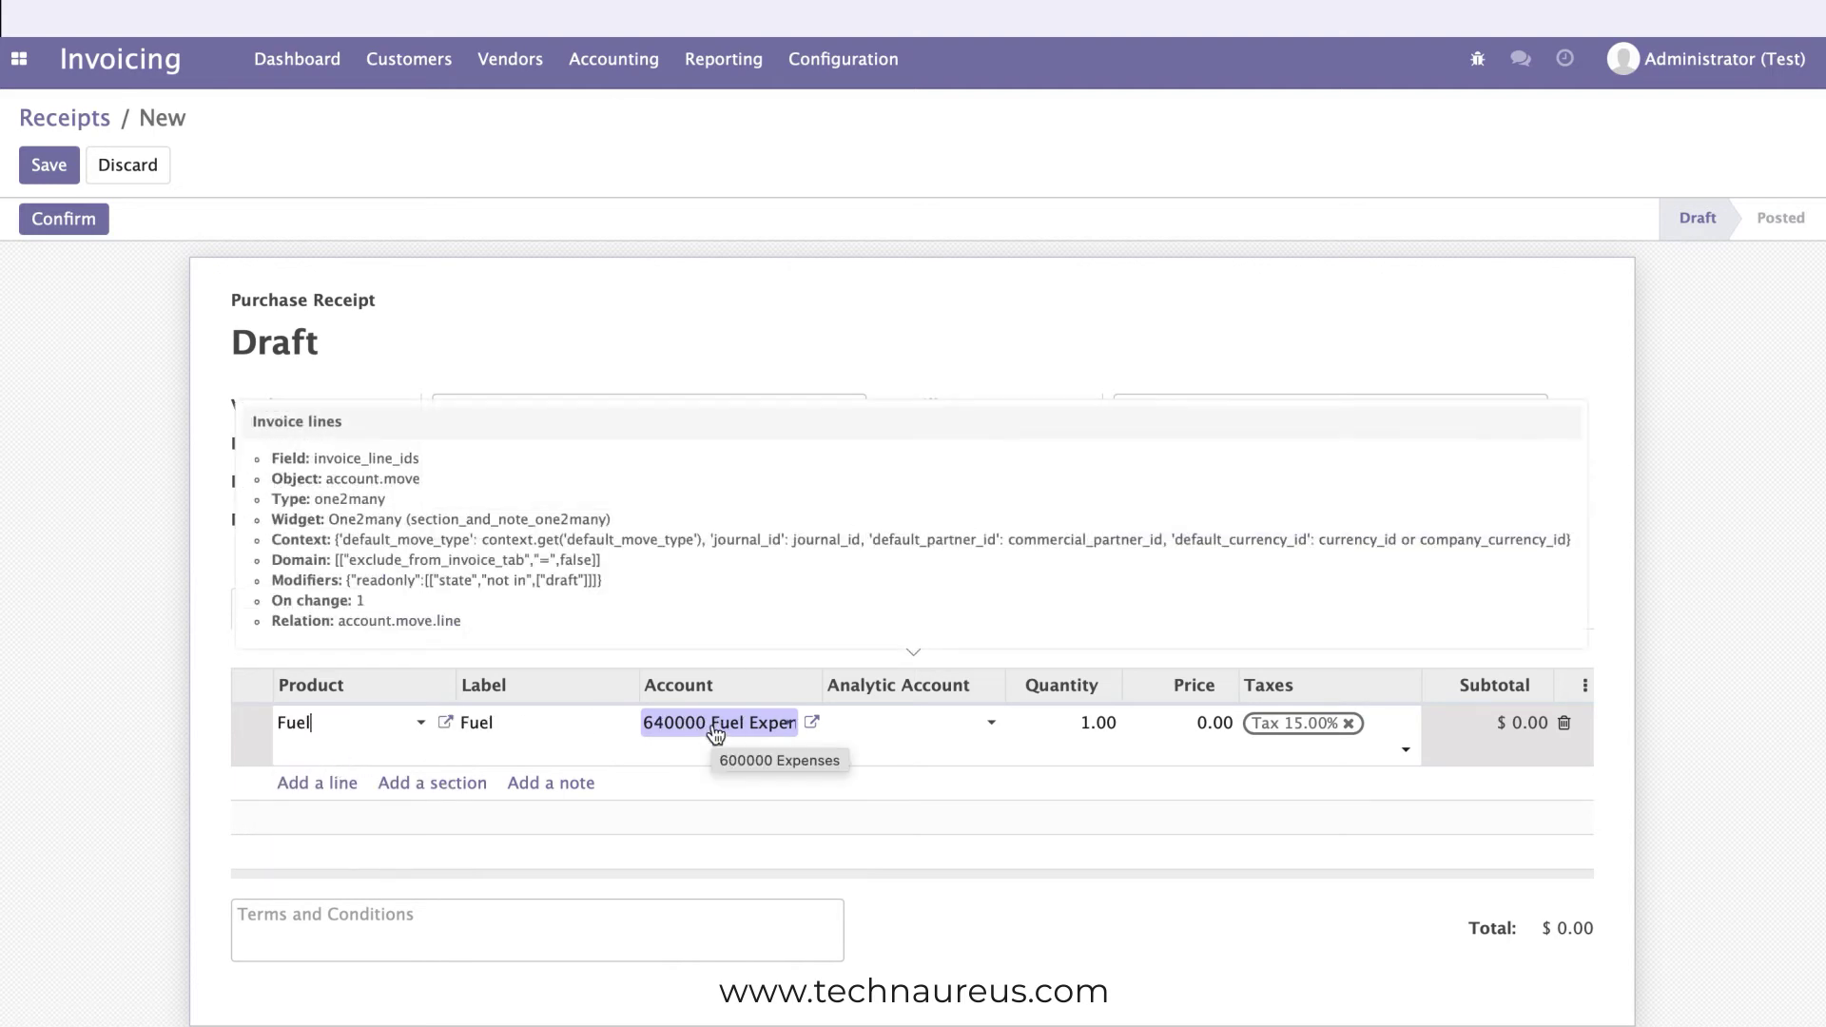
click(948, 735)
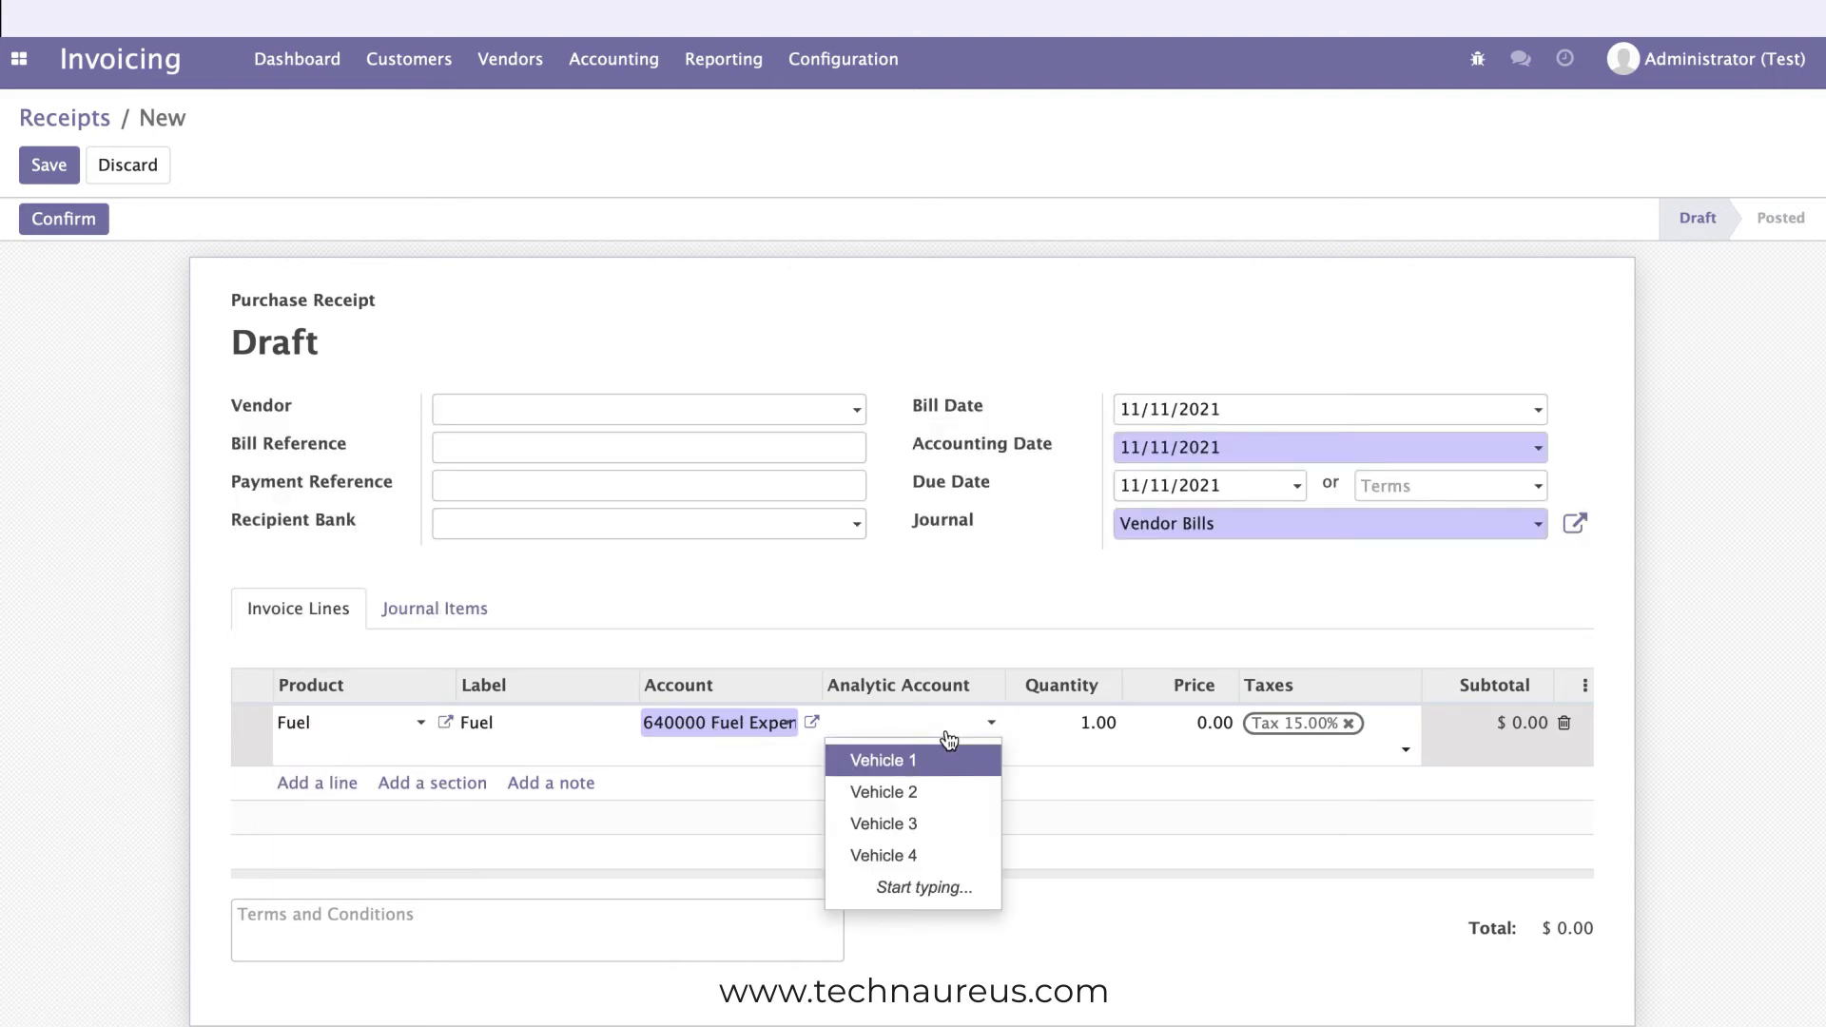
click(931, 836)
click(1184, 726)
text(250)
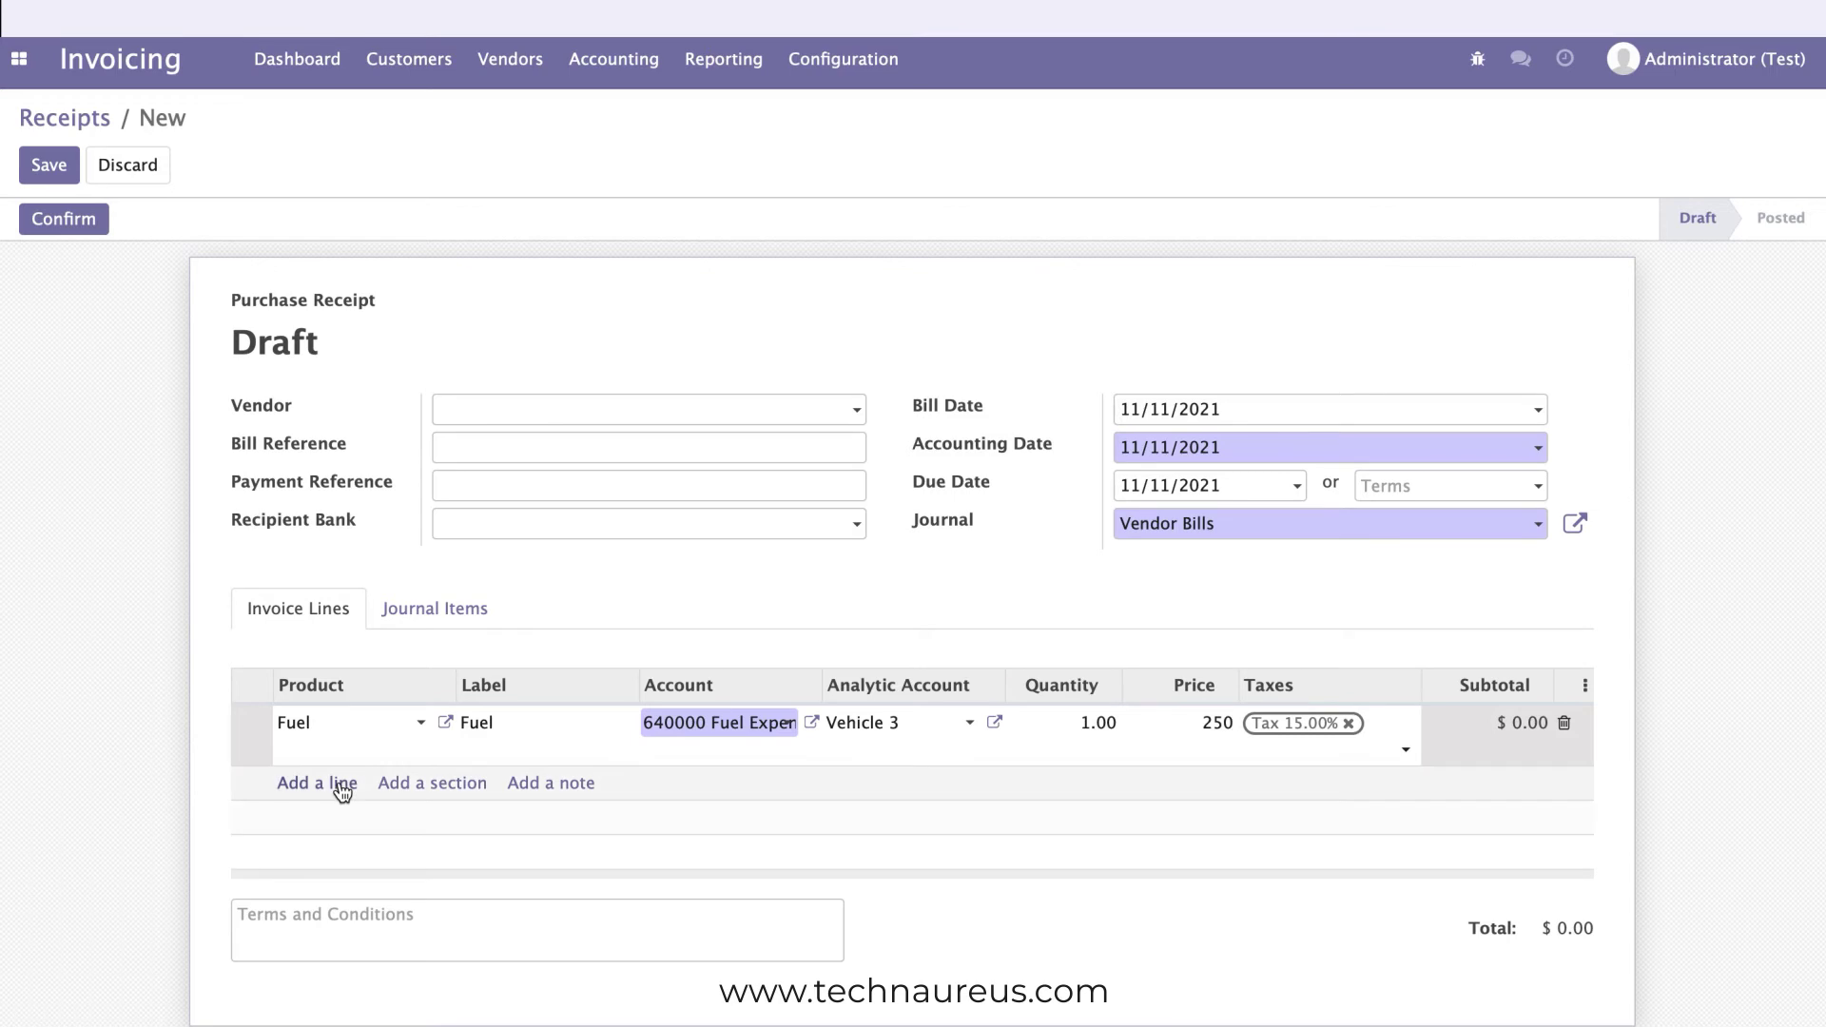
click(343, 786)
Add a second Fuel line for Vehicle 4 priced at 500
click(333, 760)
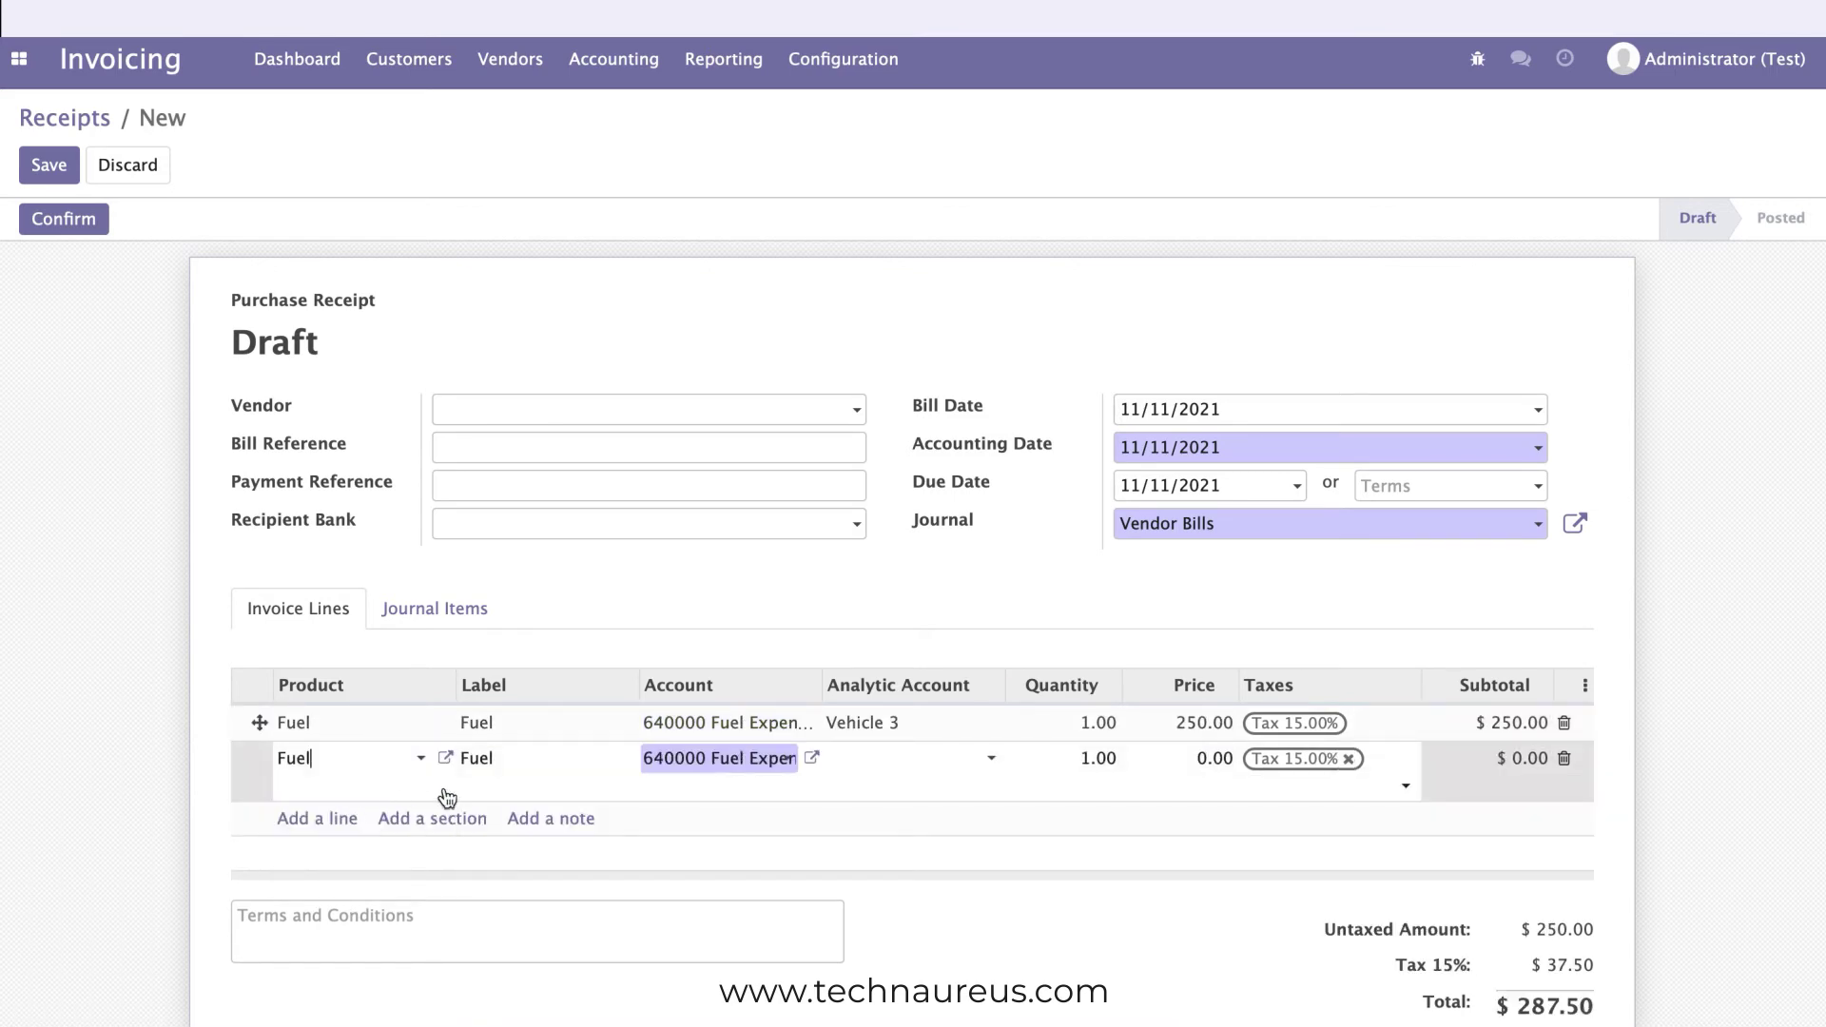
click(915, 773)
click(894, 889)
click(1170, 757)
text(500)
click(1092, 625)
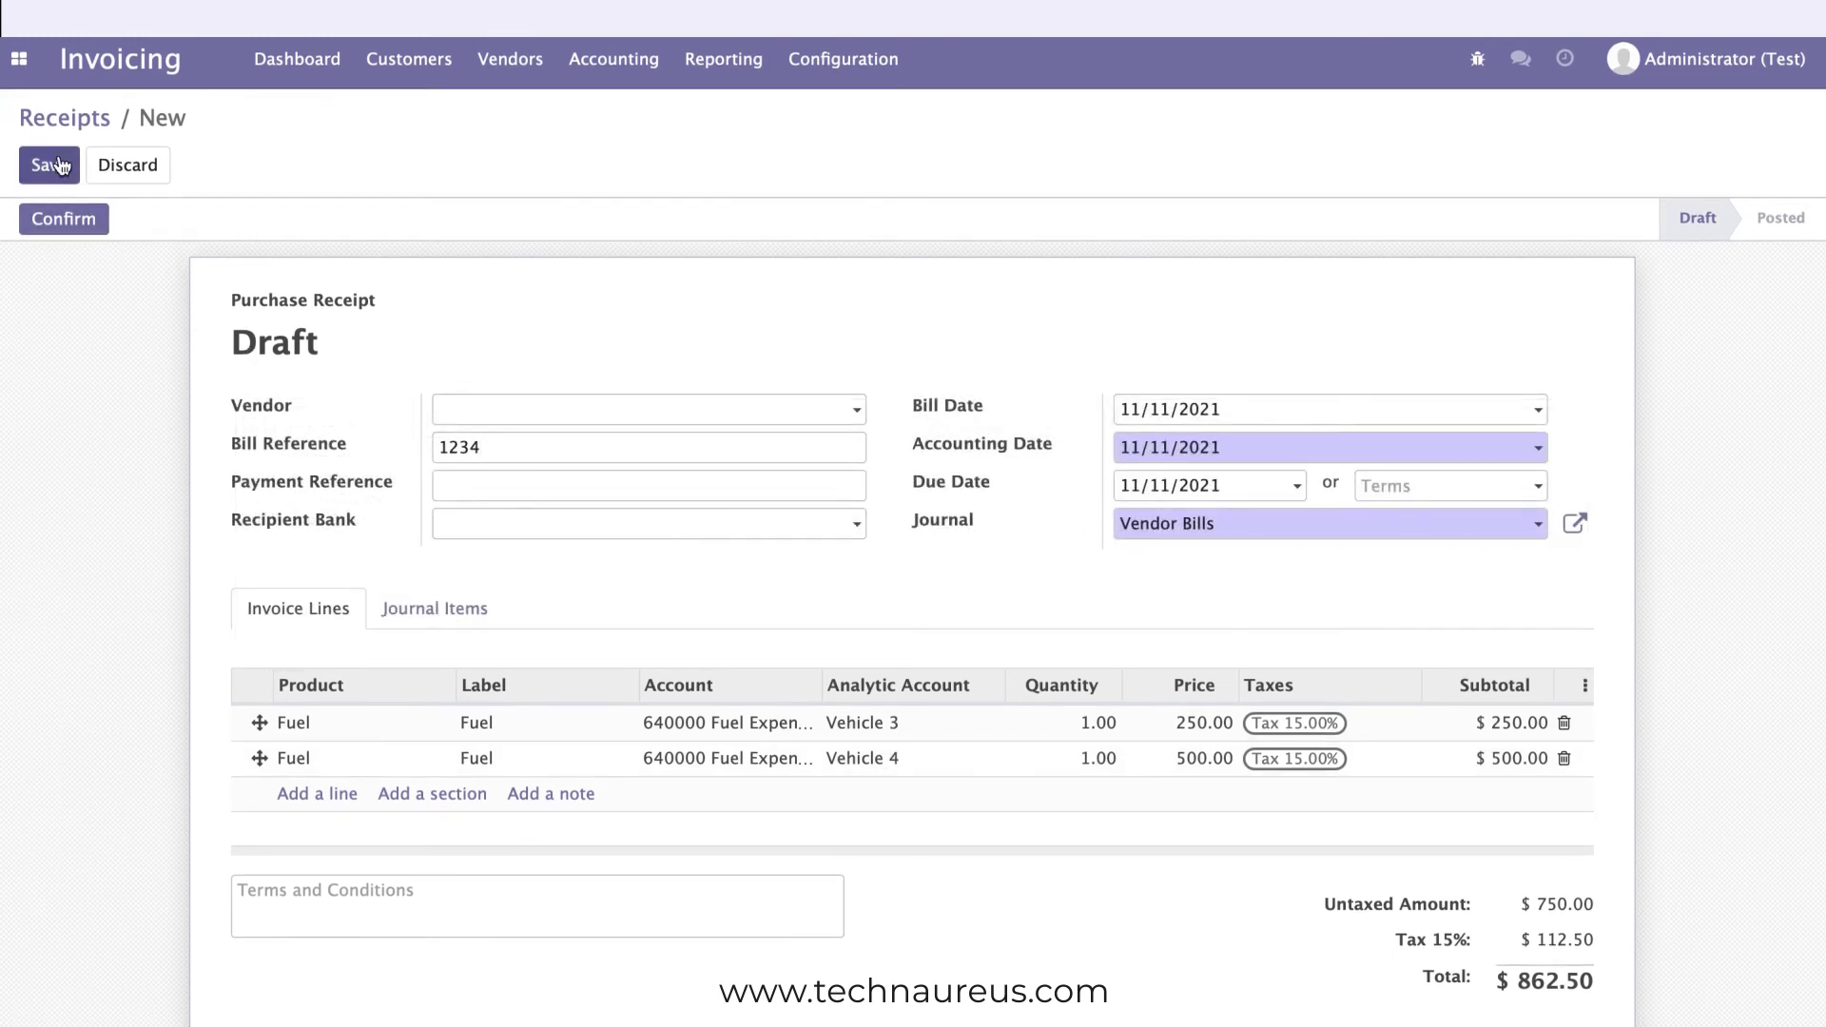
Save the fuel receipt and confirm it, posting it as BILL/2021/11/0002
click(57, 162)
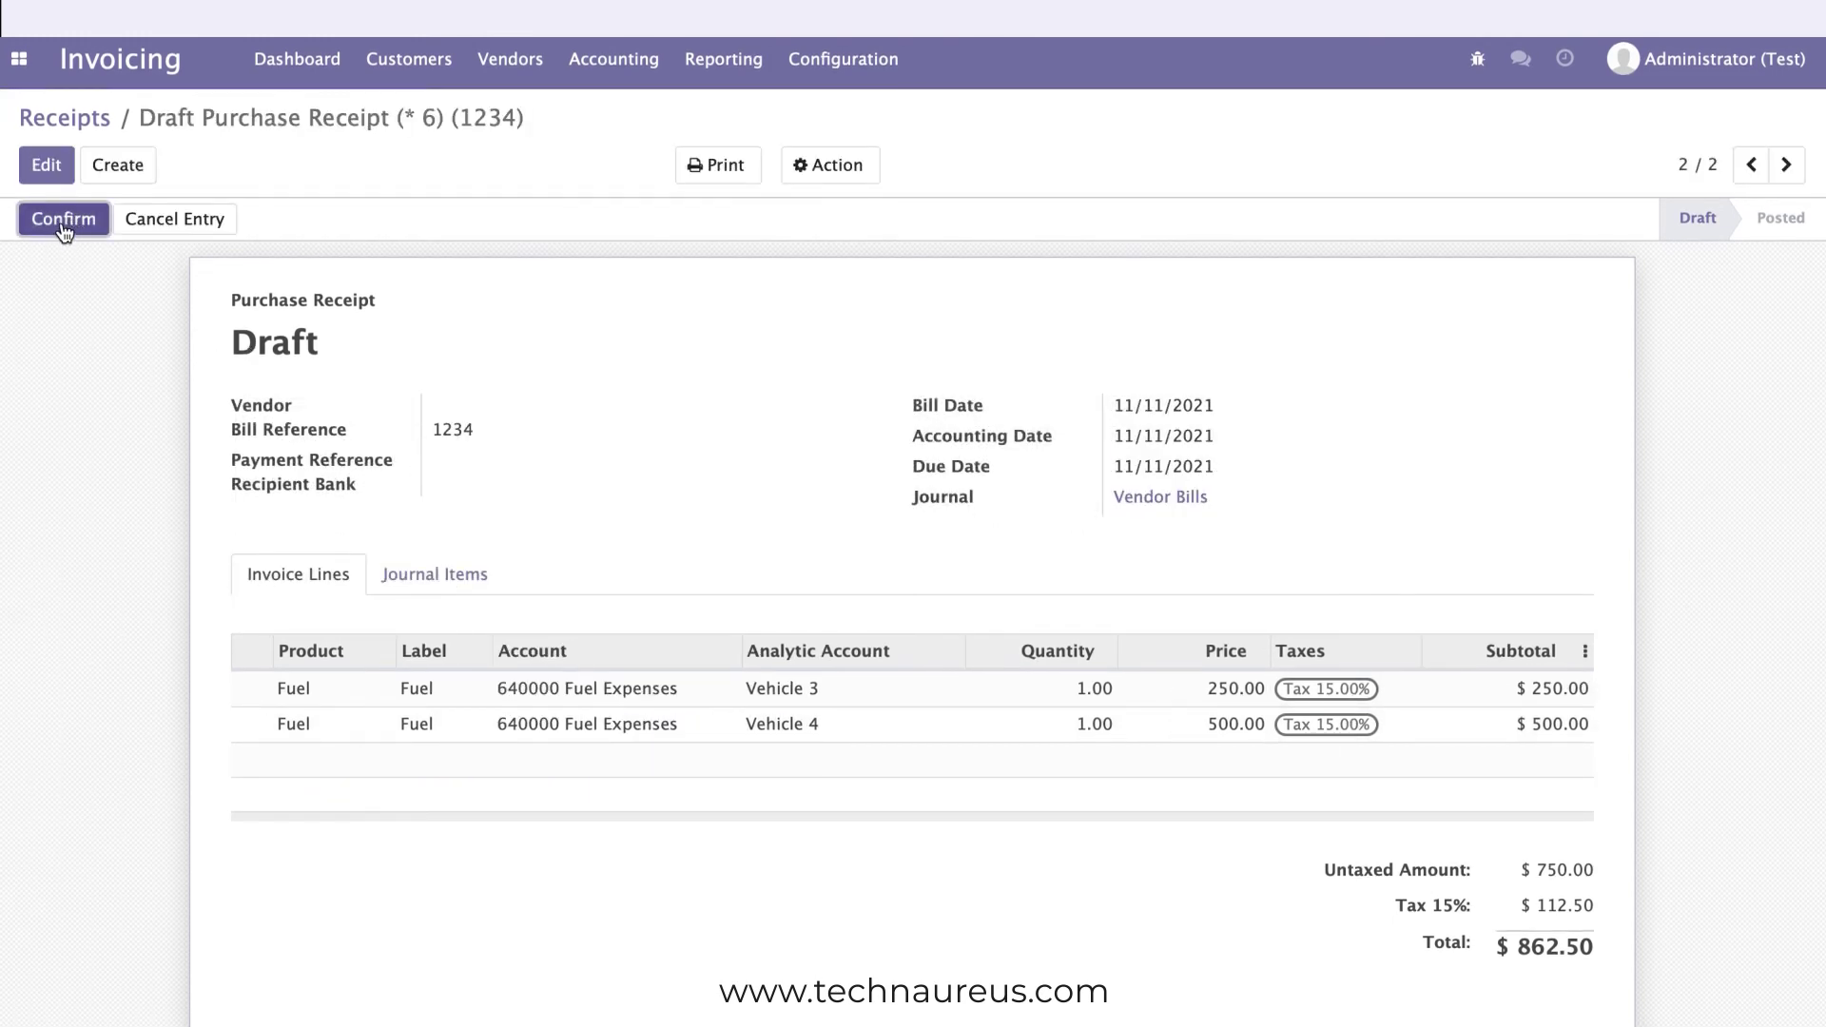
click(62, 220)
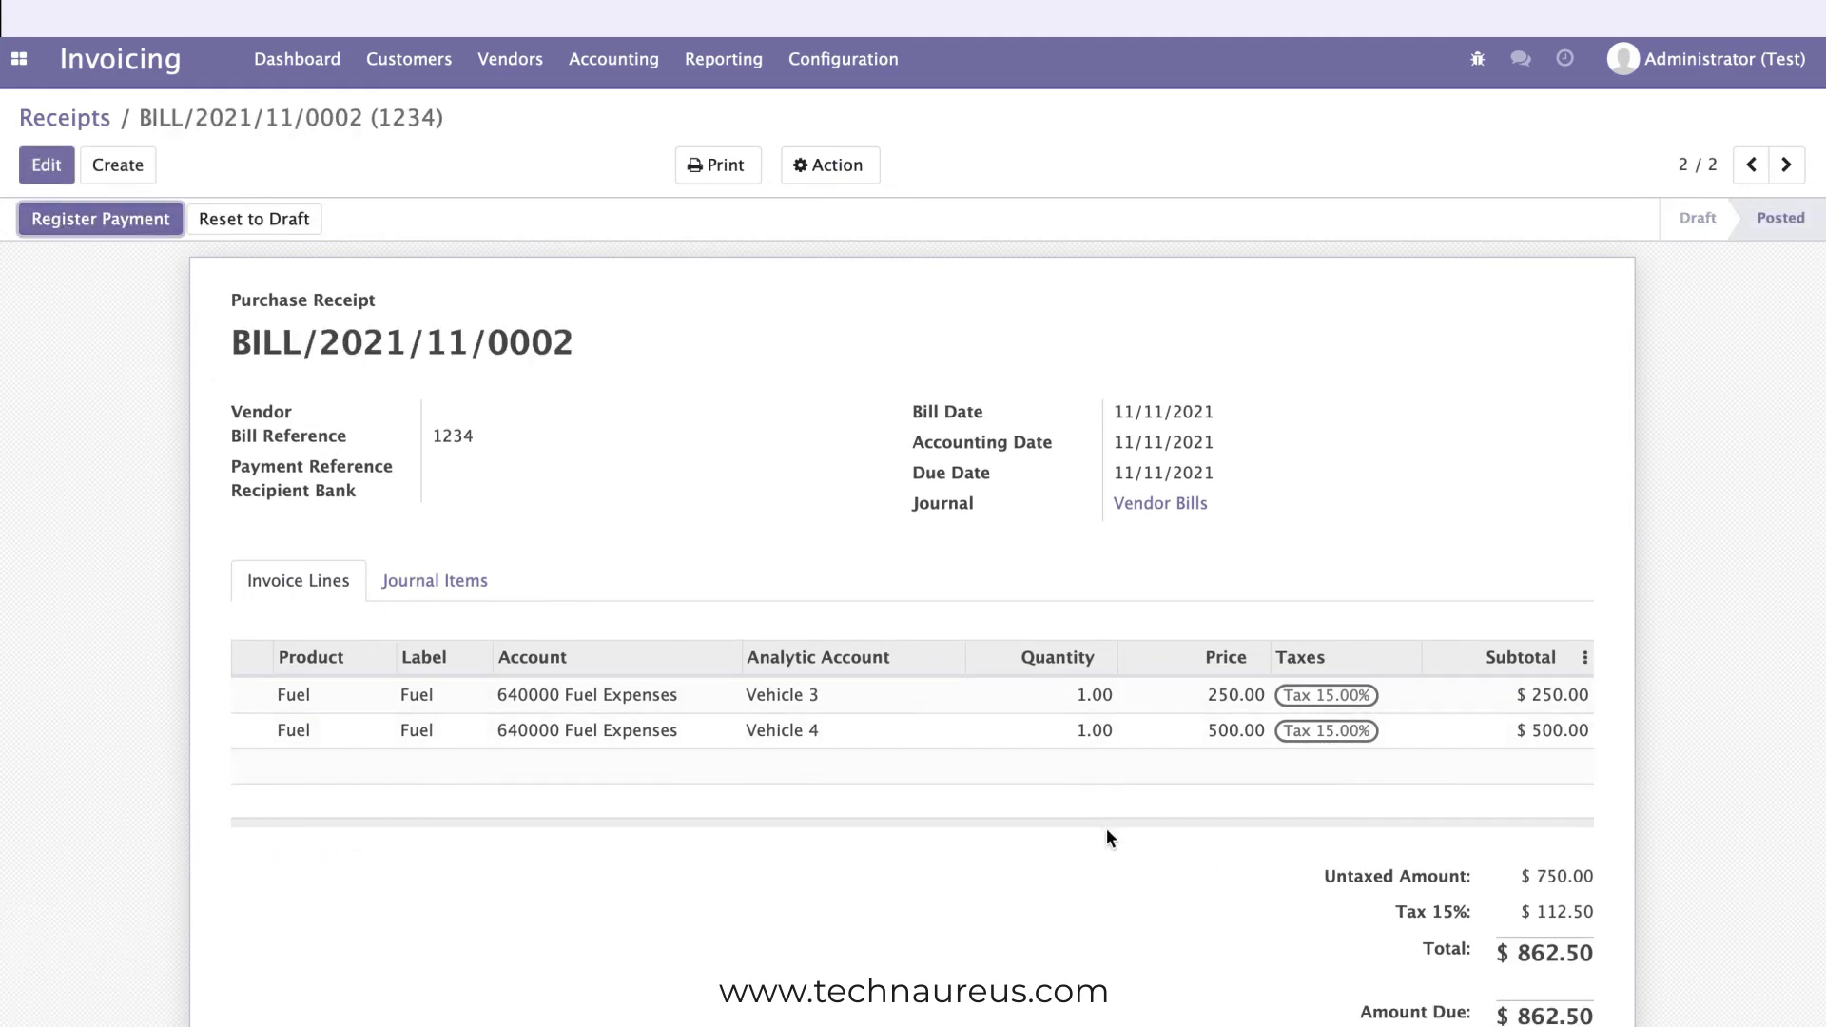
mouse_move(1106, 831)
Register an $862.50 payment from the Bank journal, leaving BILL/2021/11/0002 with $0.00 due
click(145, 221)
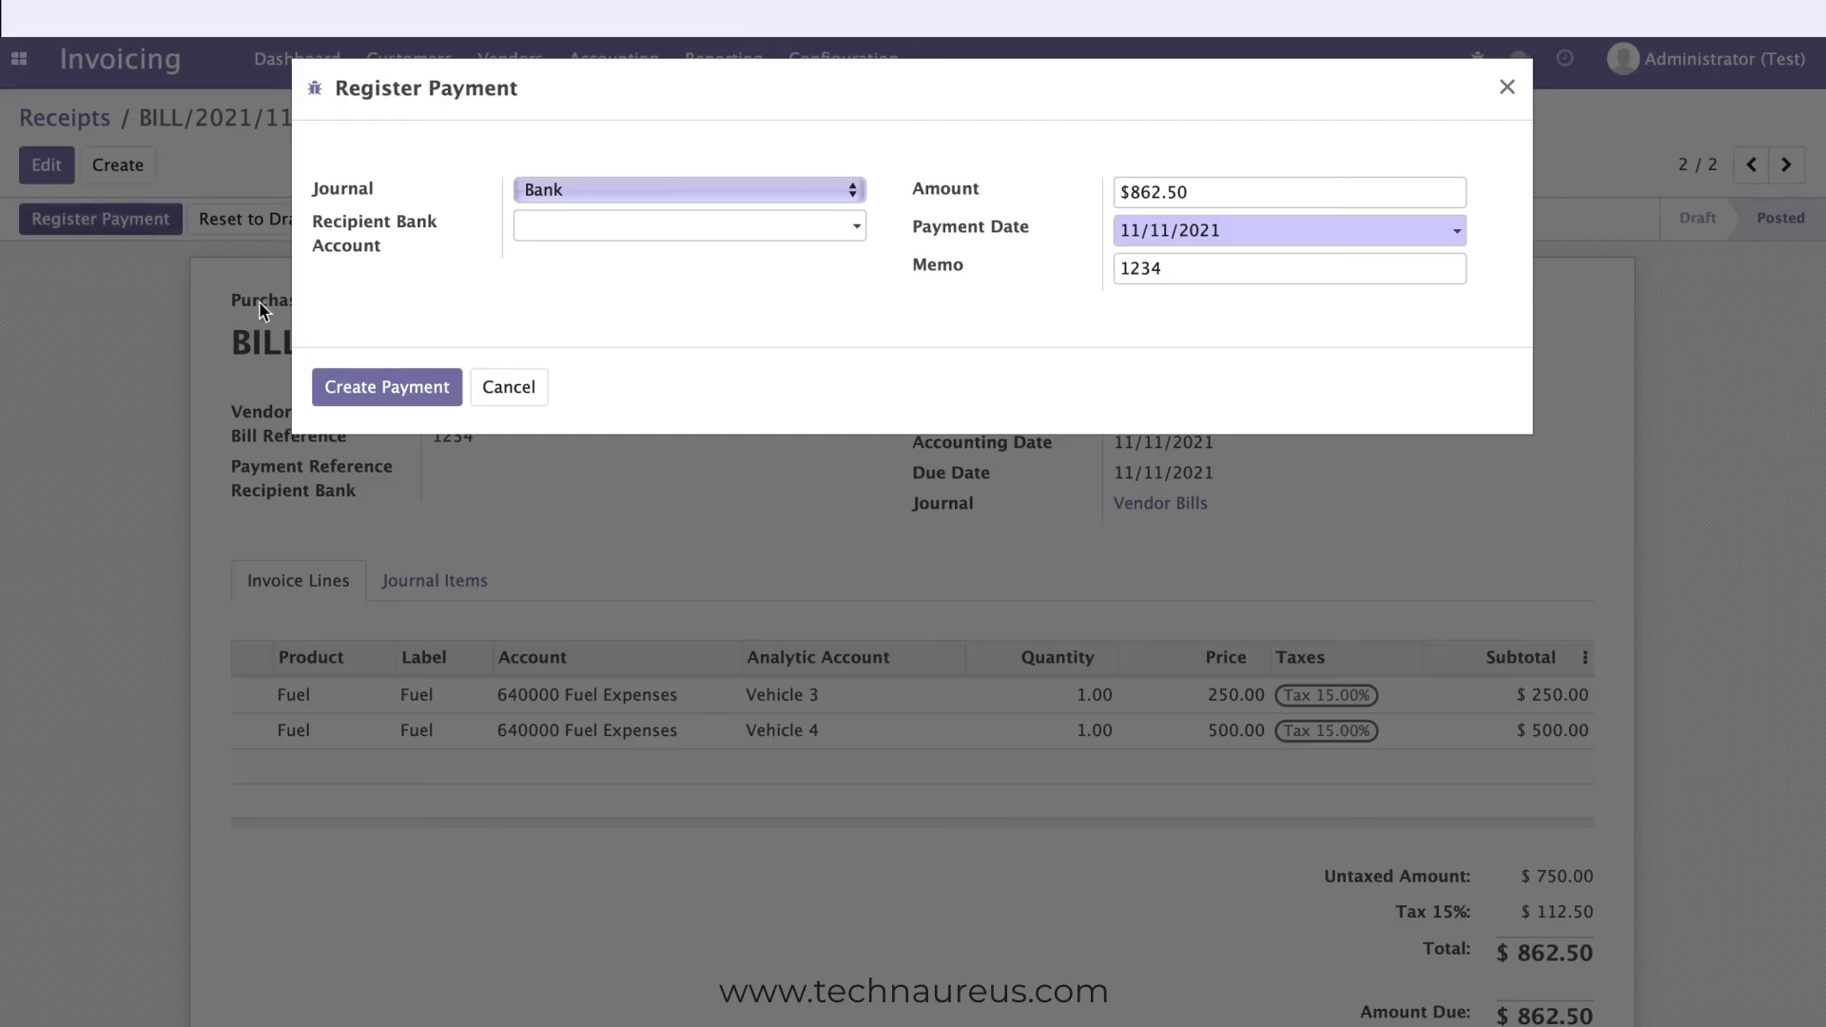
click(675, 187)
click(676, 187)
click(644, 192)
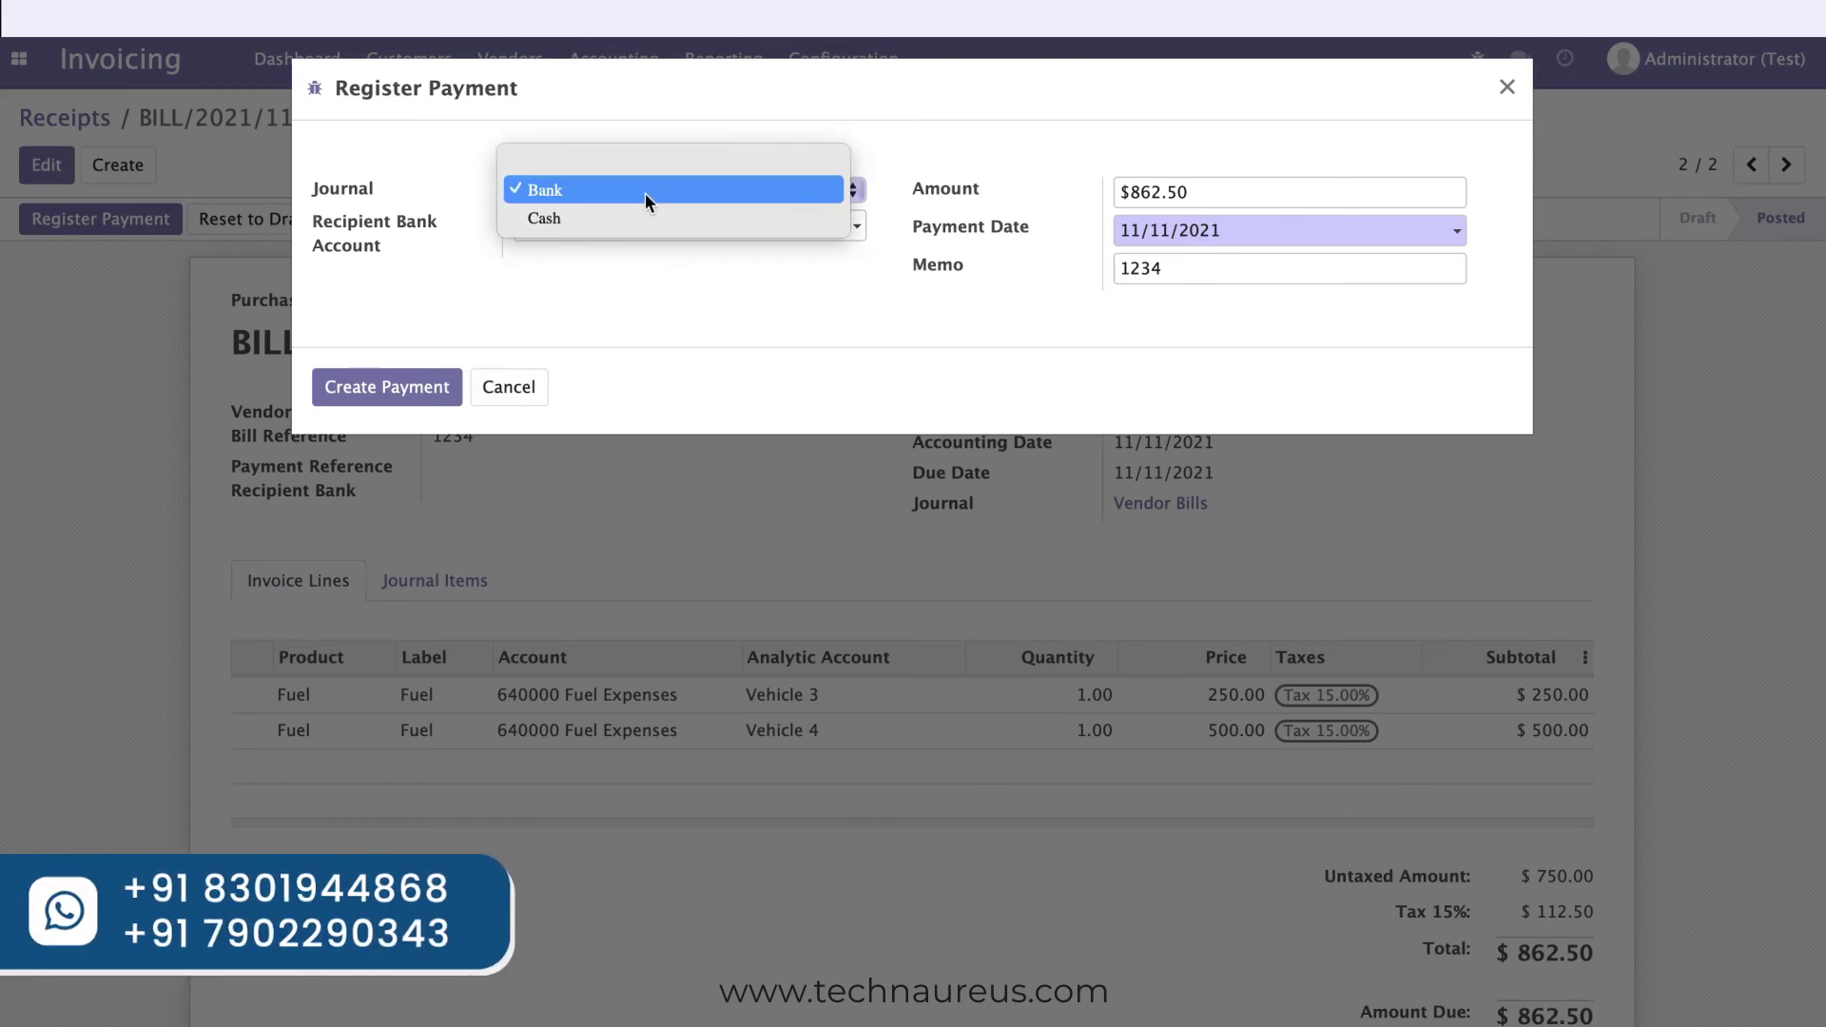
click(550, 255)
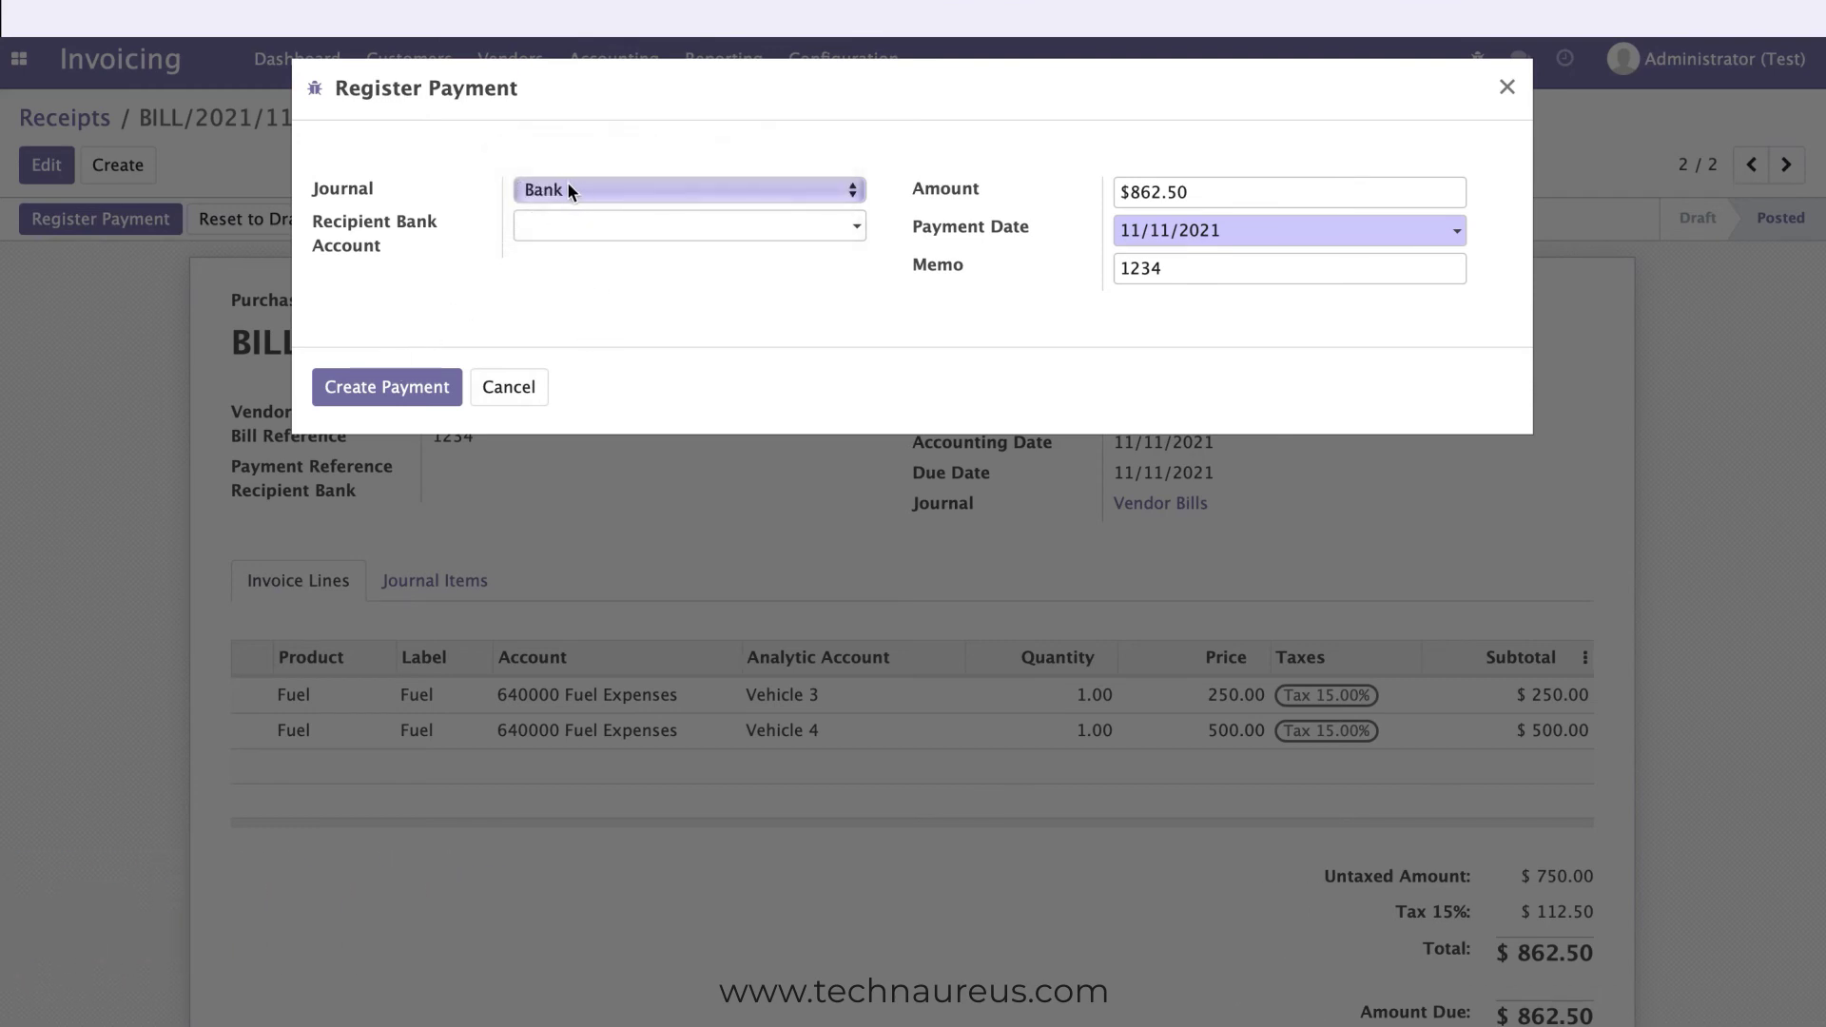
click(388, 395)
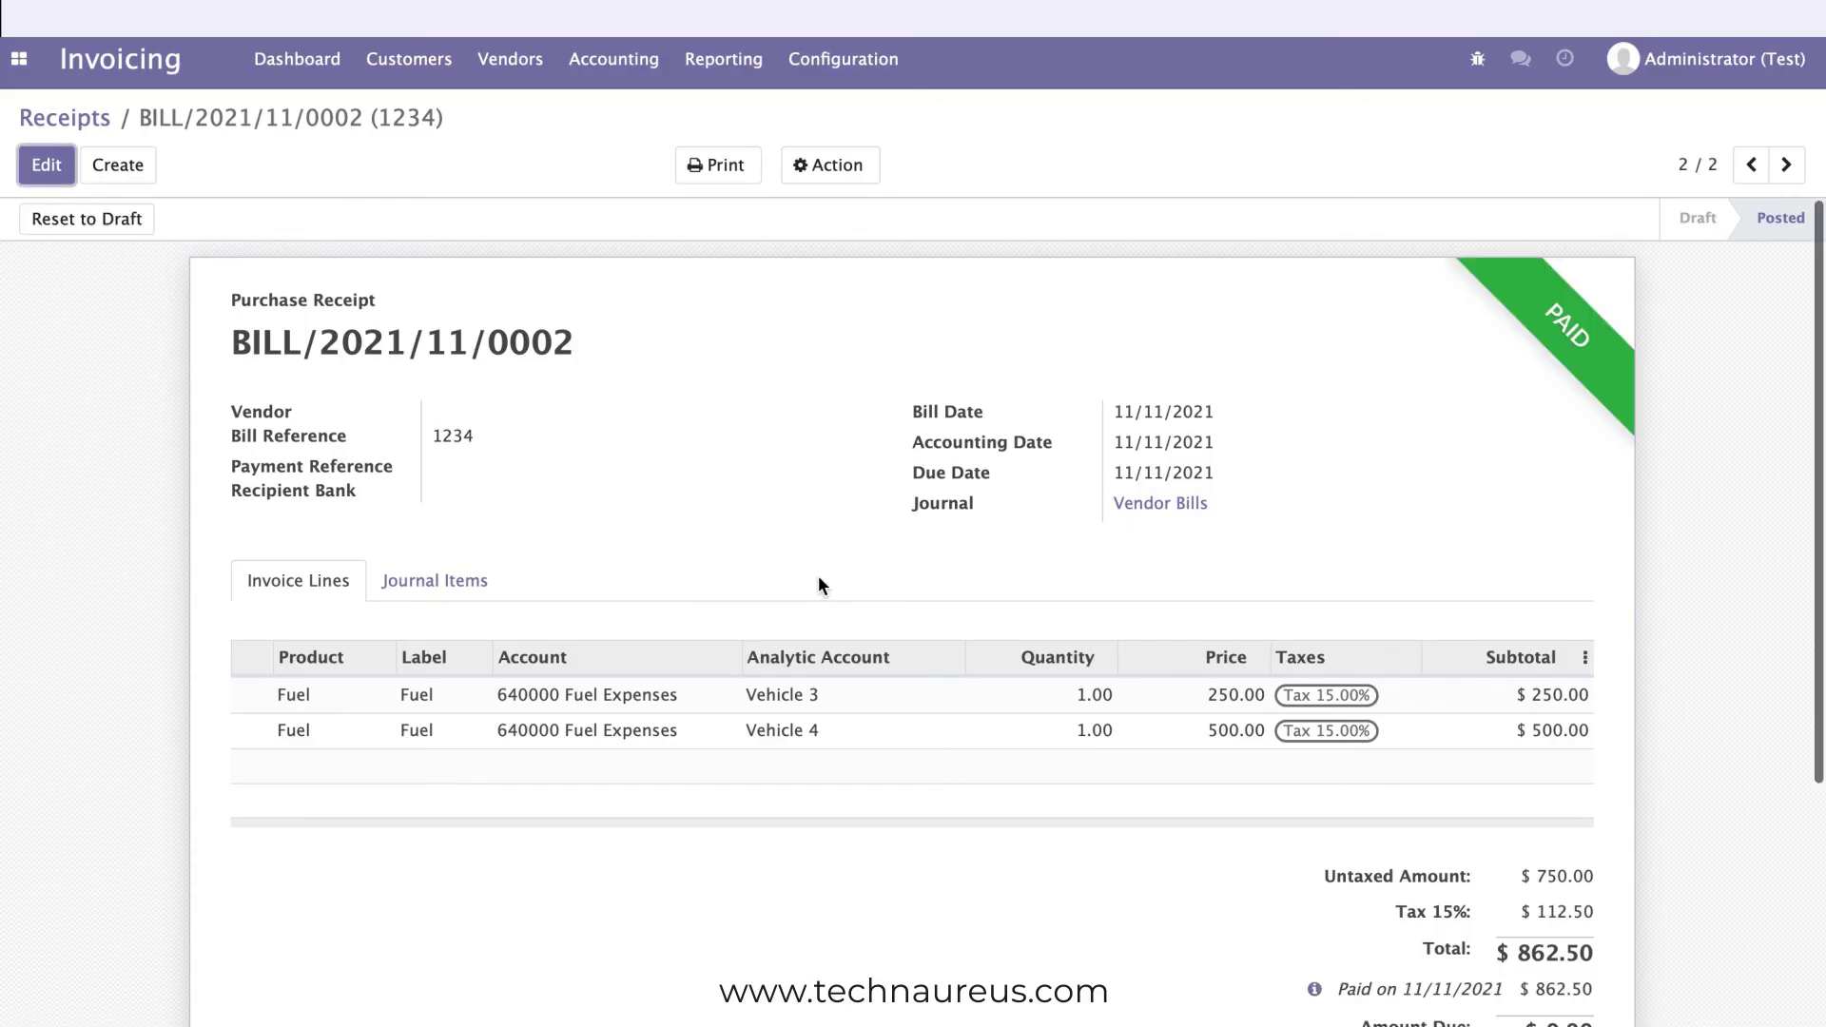
scroll(818, 580, down, 3)
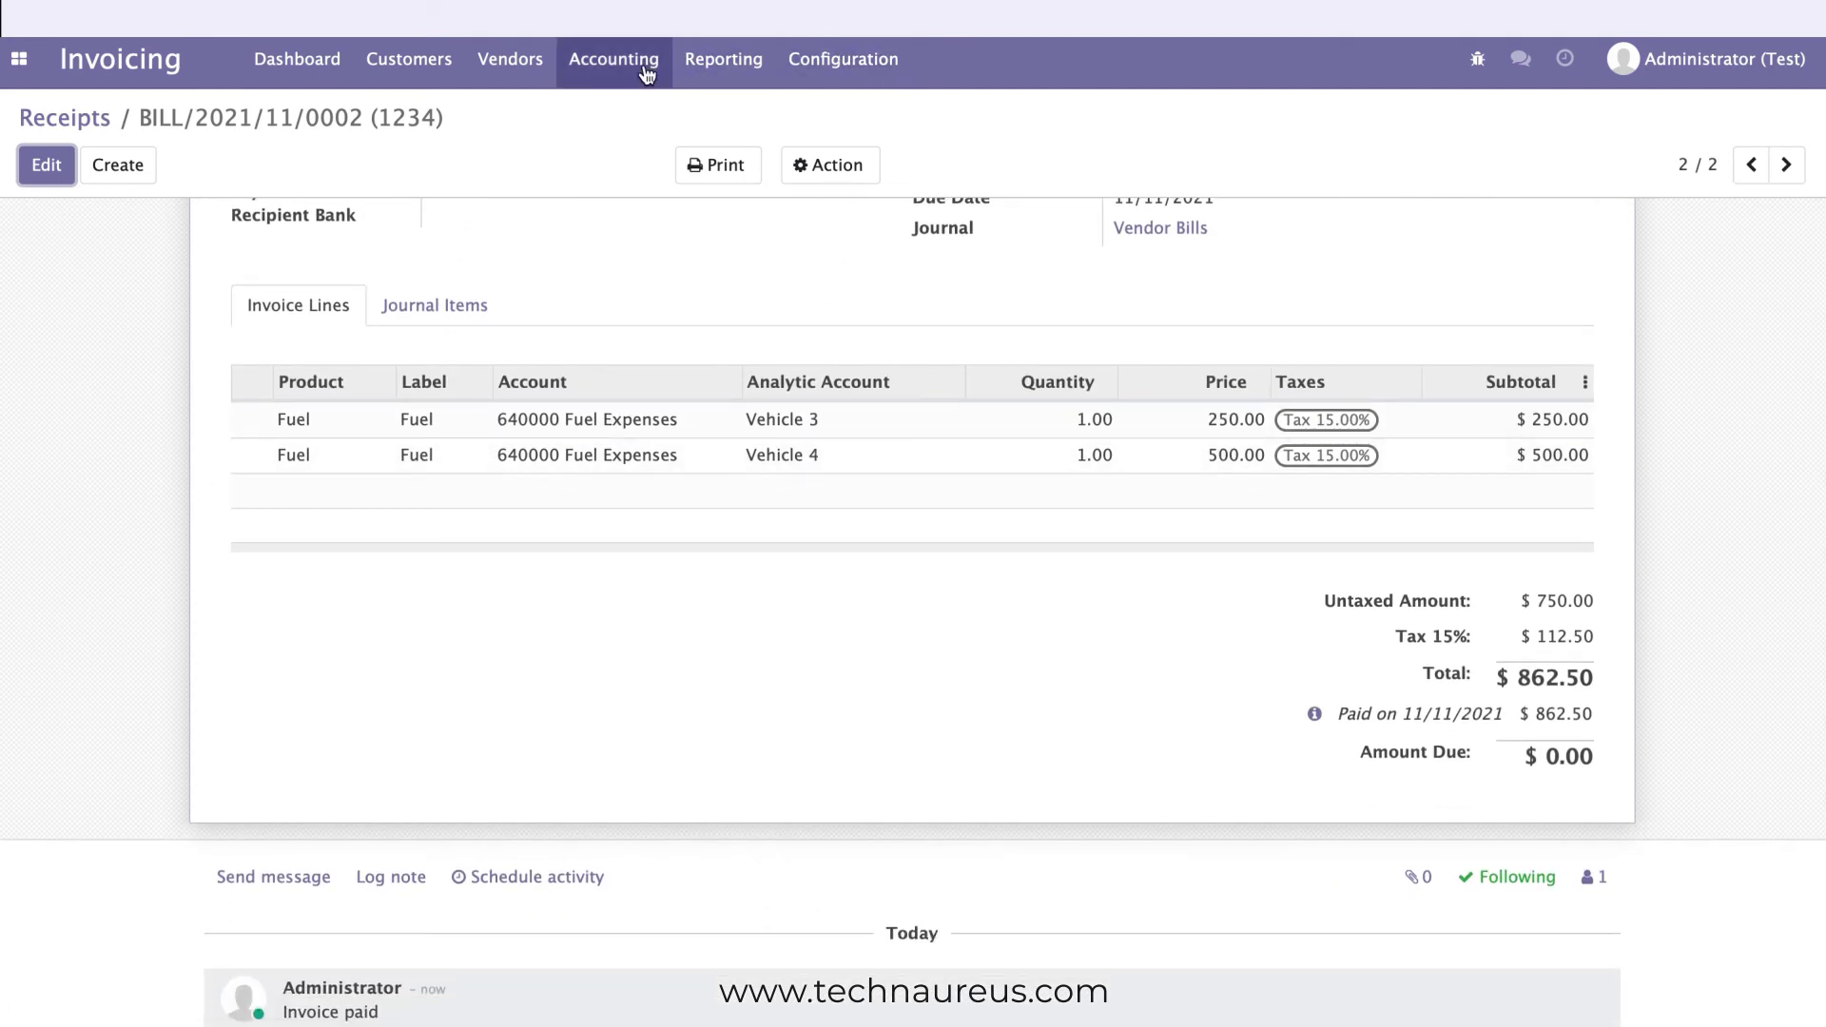
scroll(578, 514, up, 3)
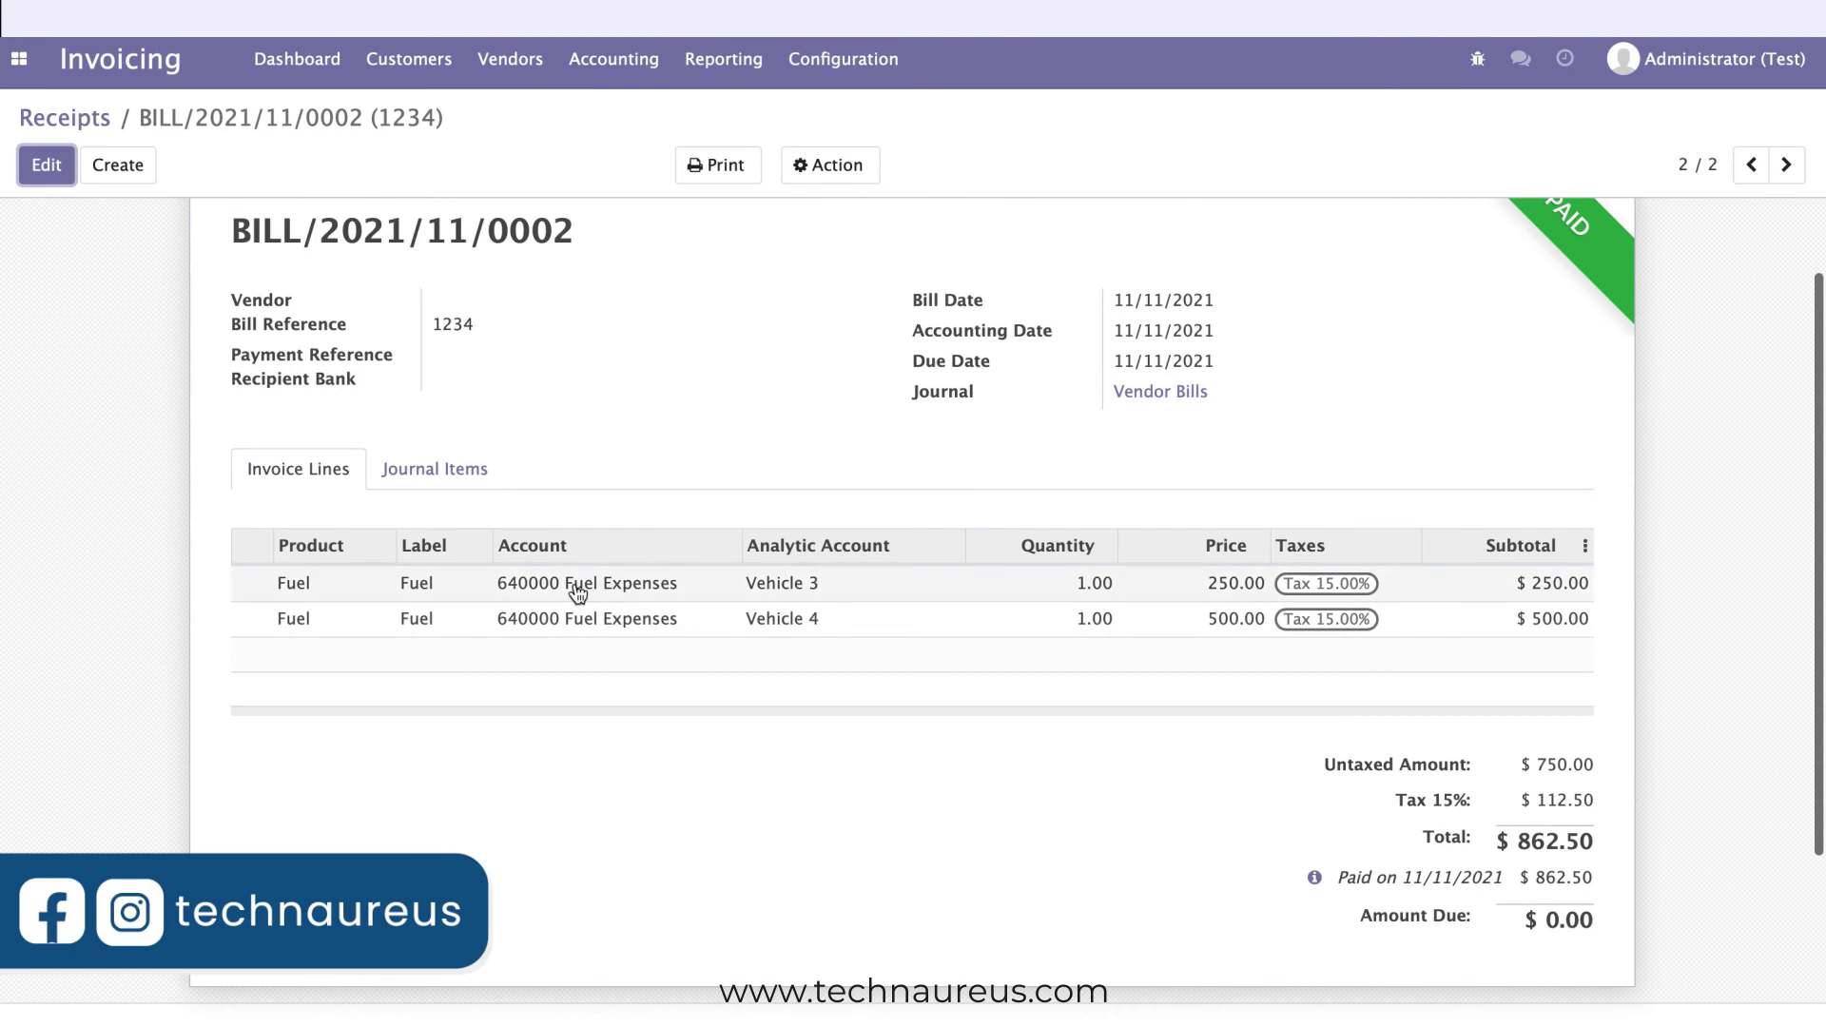
mouse_move(589, 575)
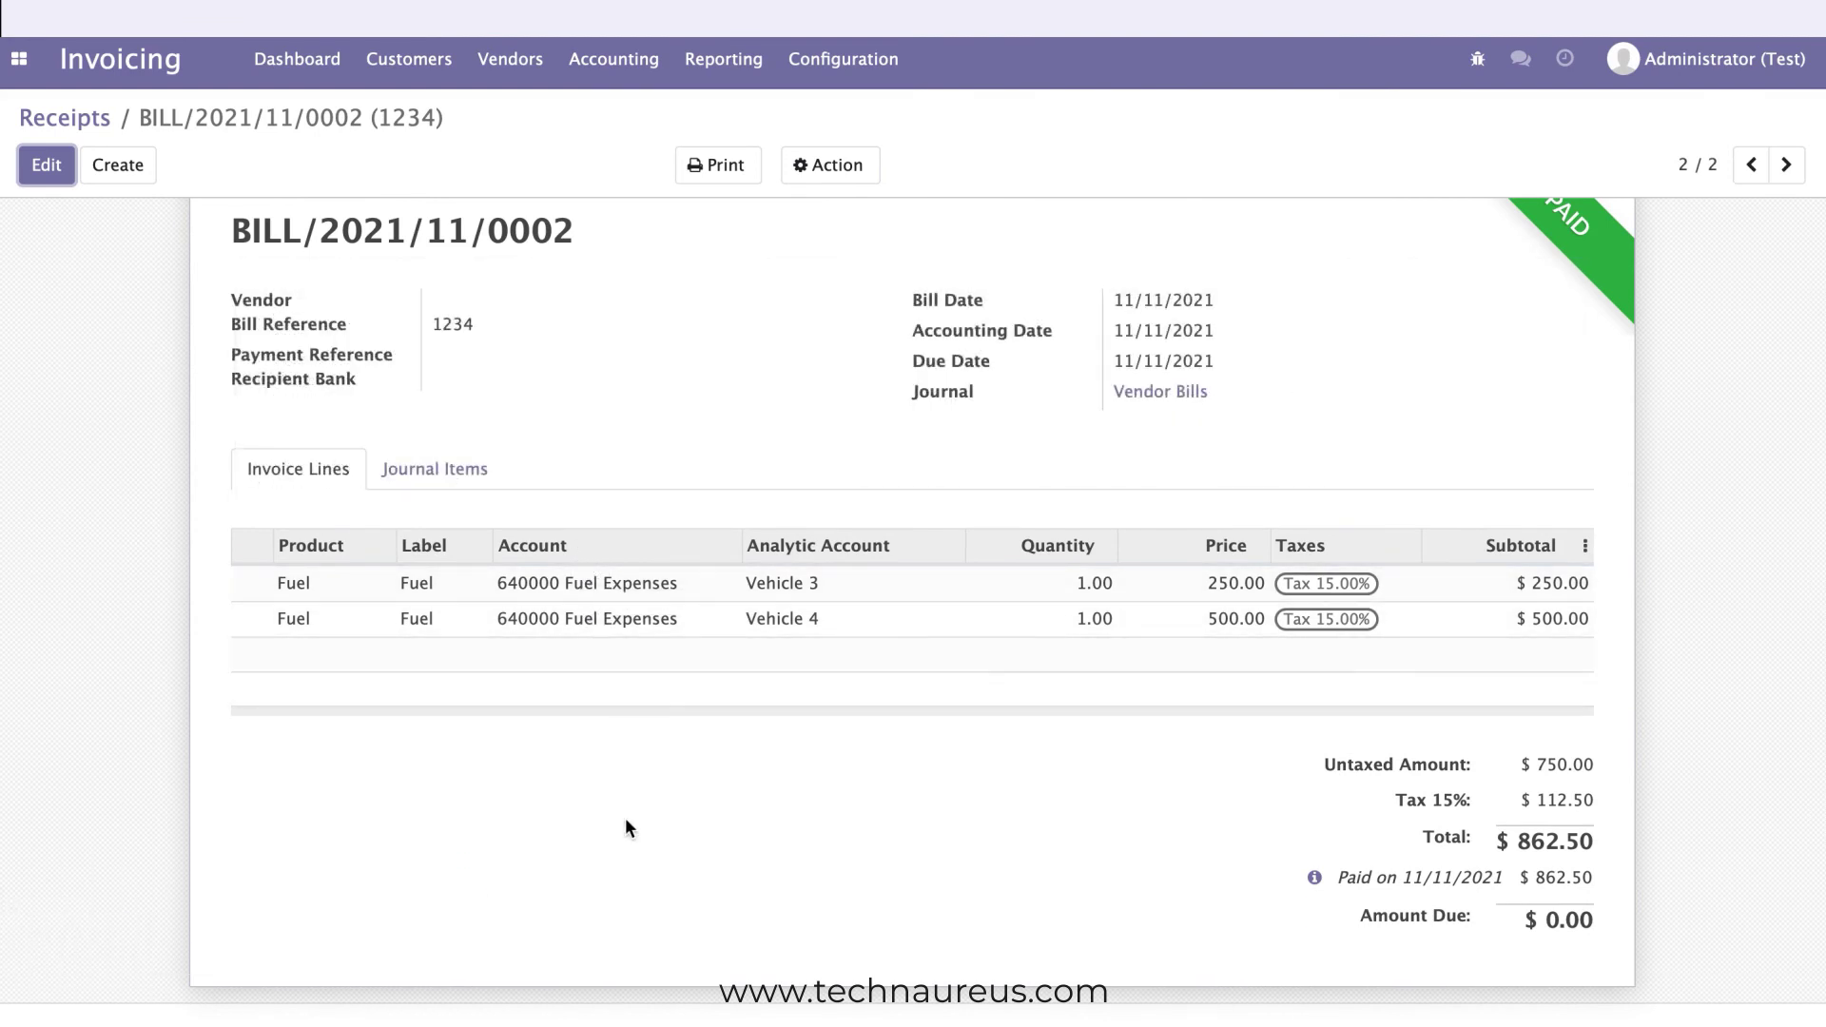
scroll(625, 818, up, 2)
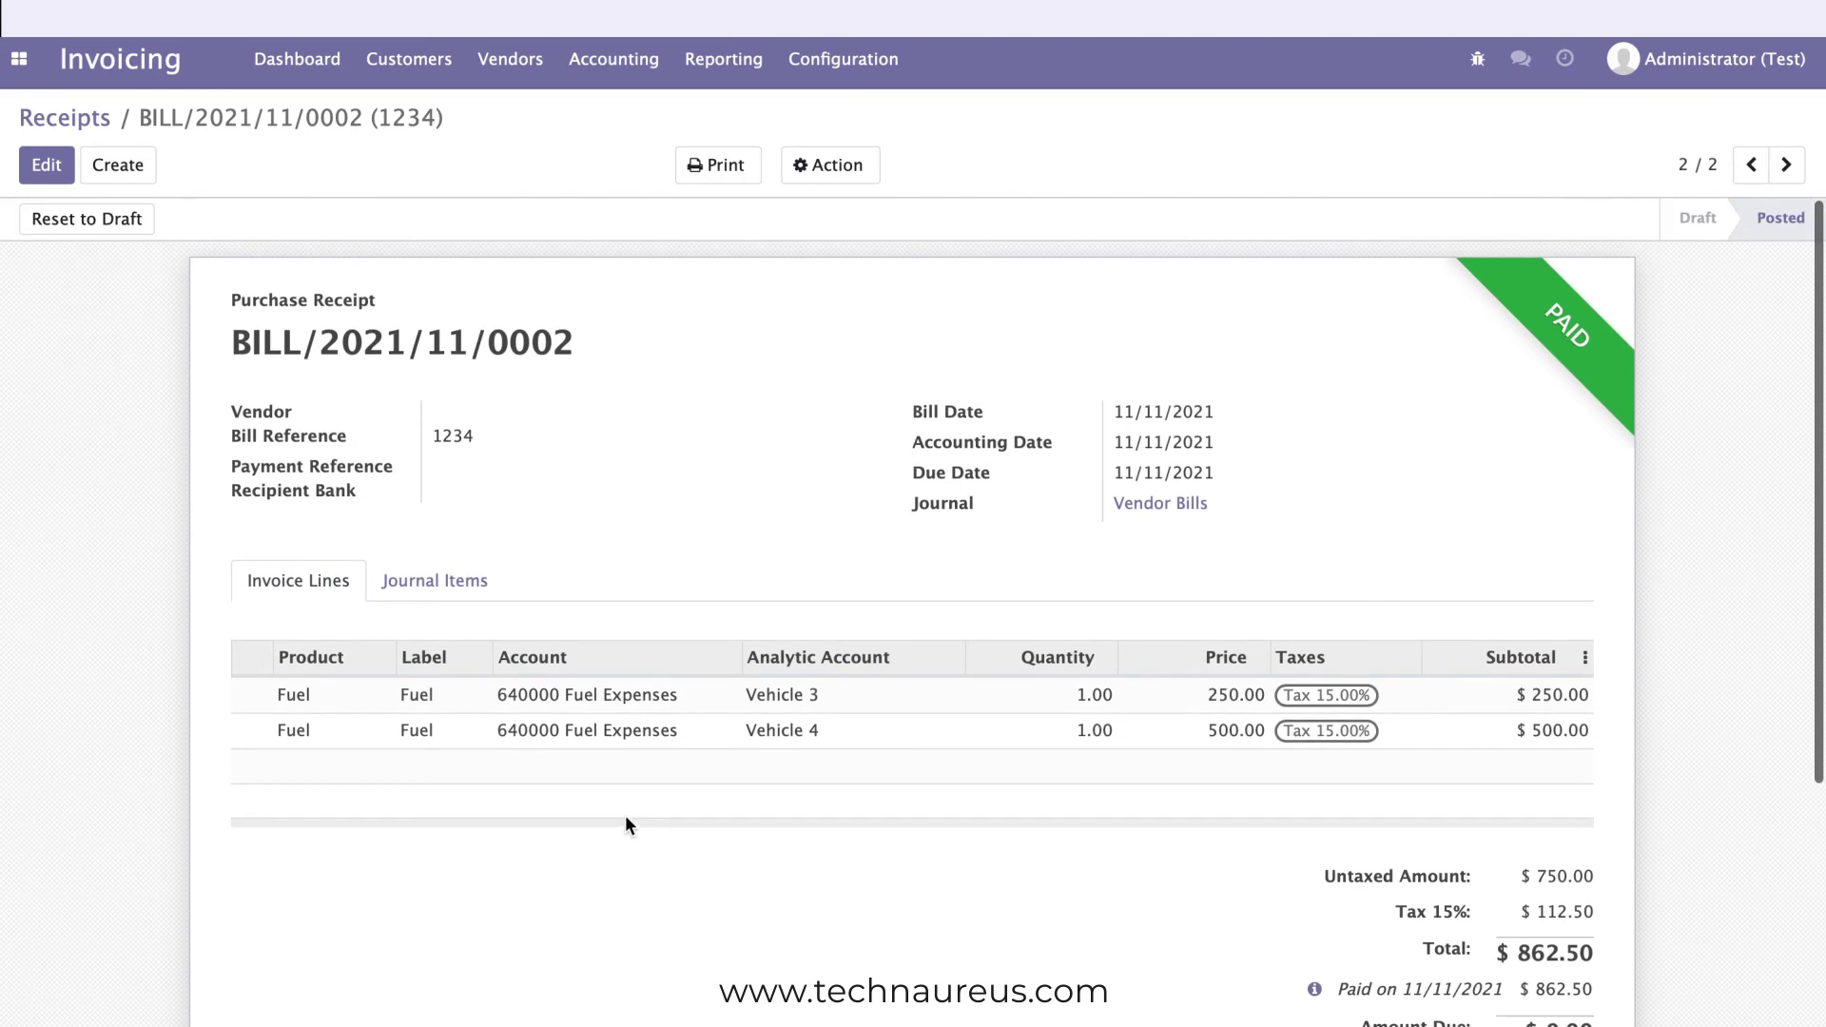
mouse_move(654, 737)
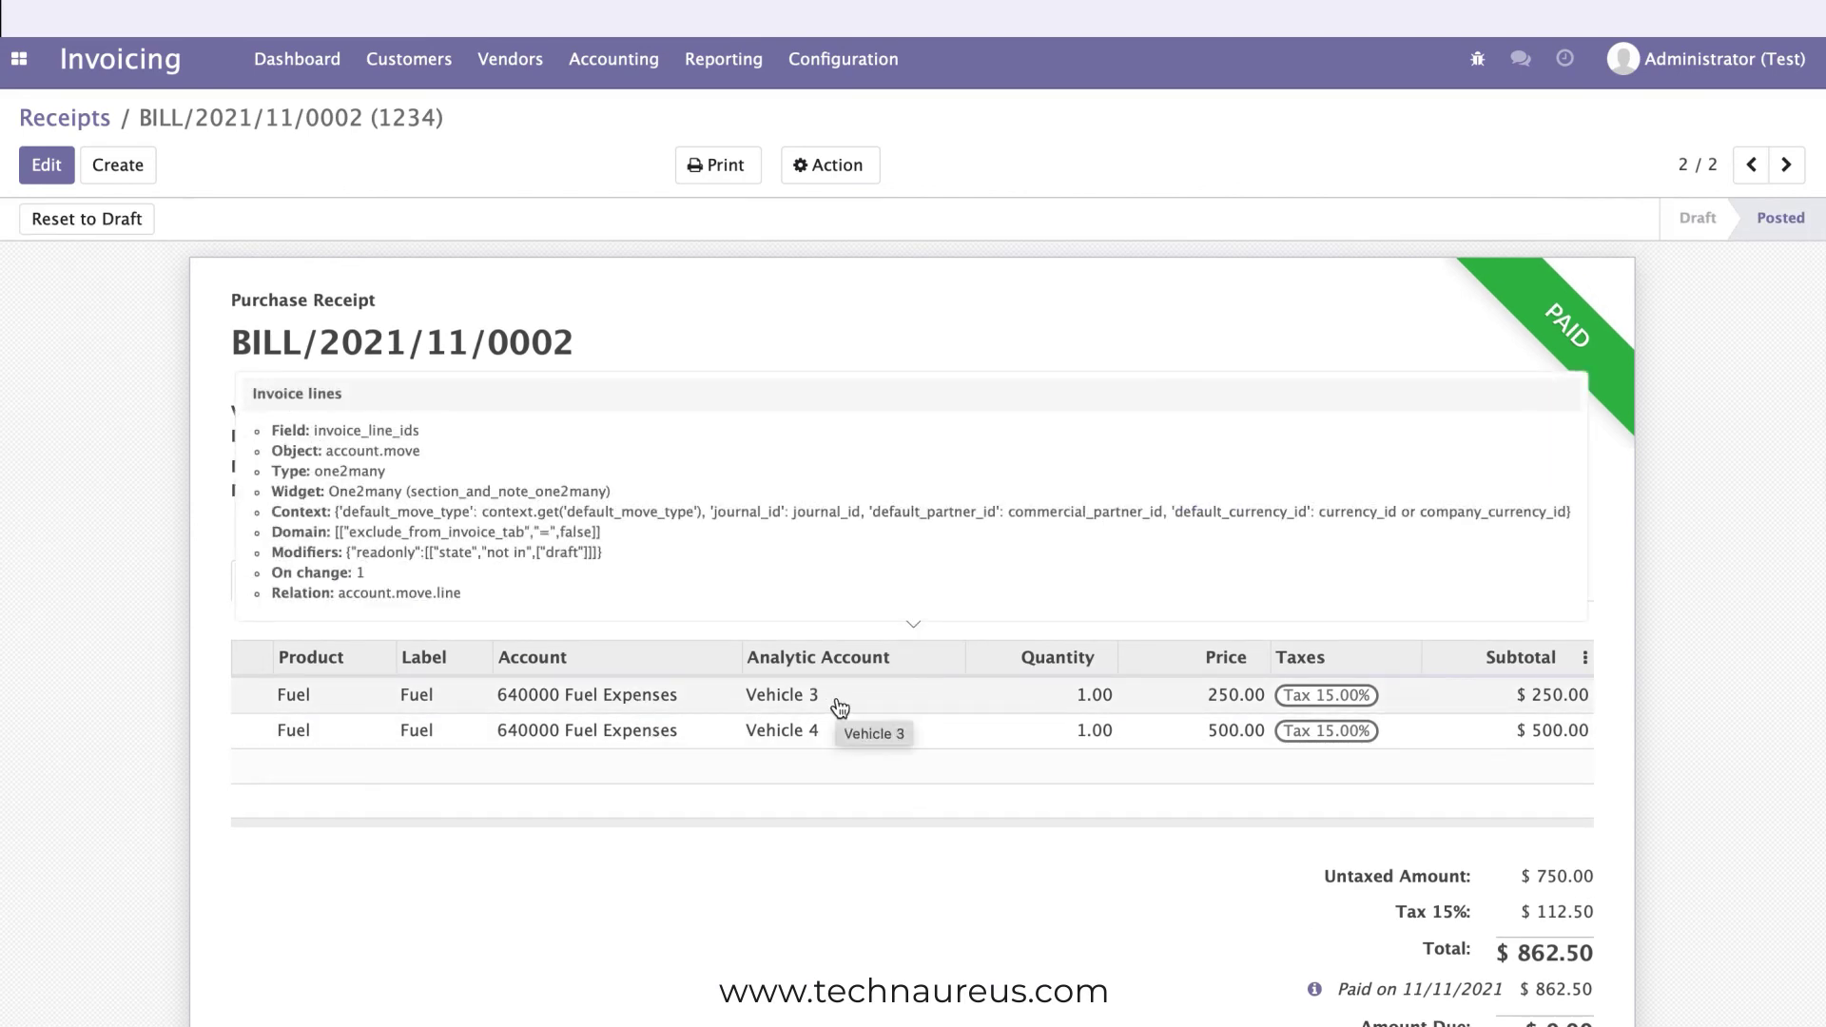
click(835, 68)
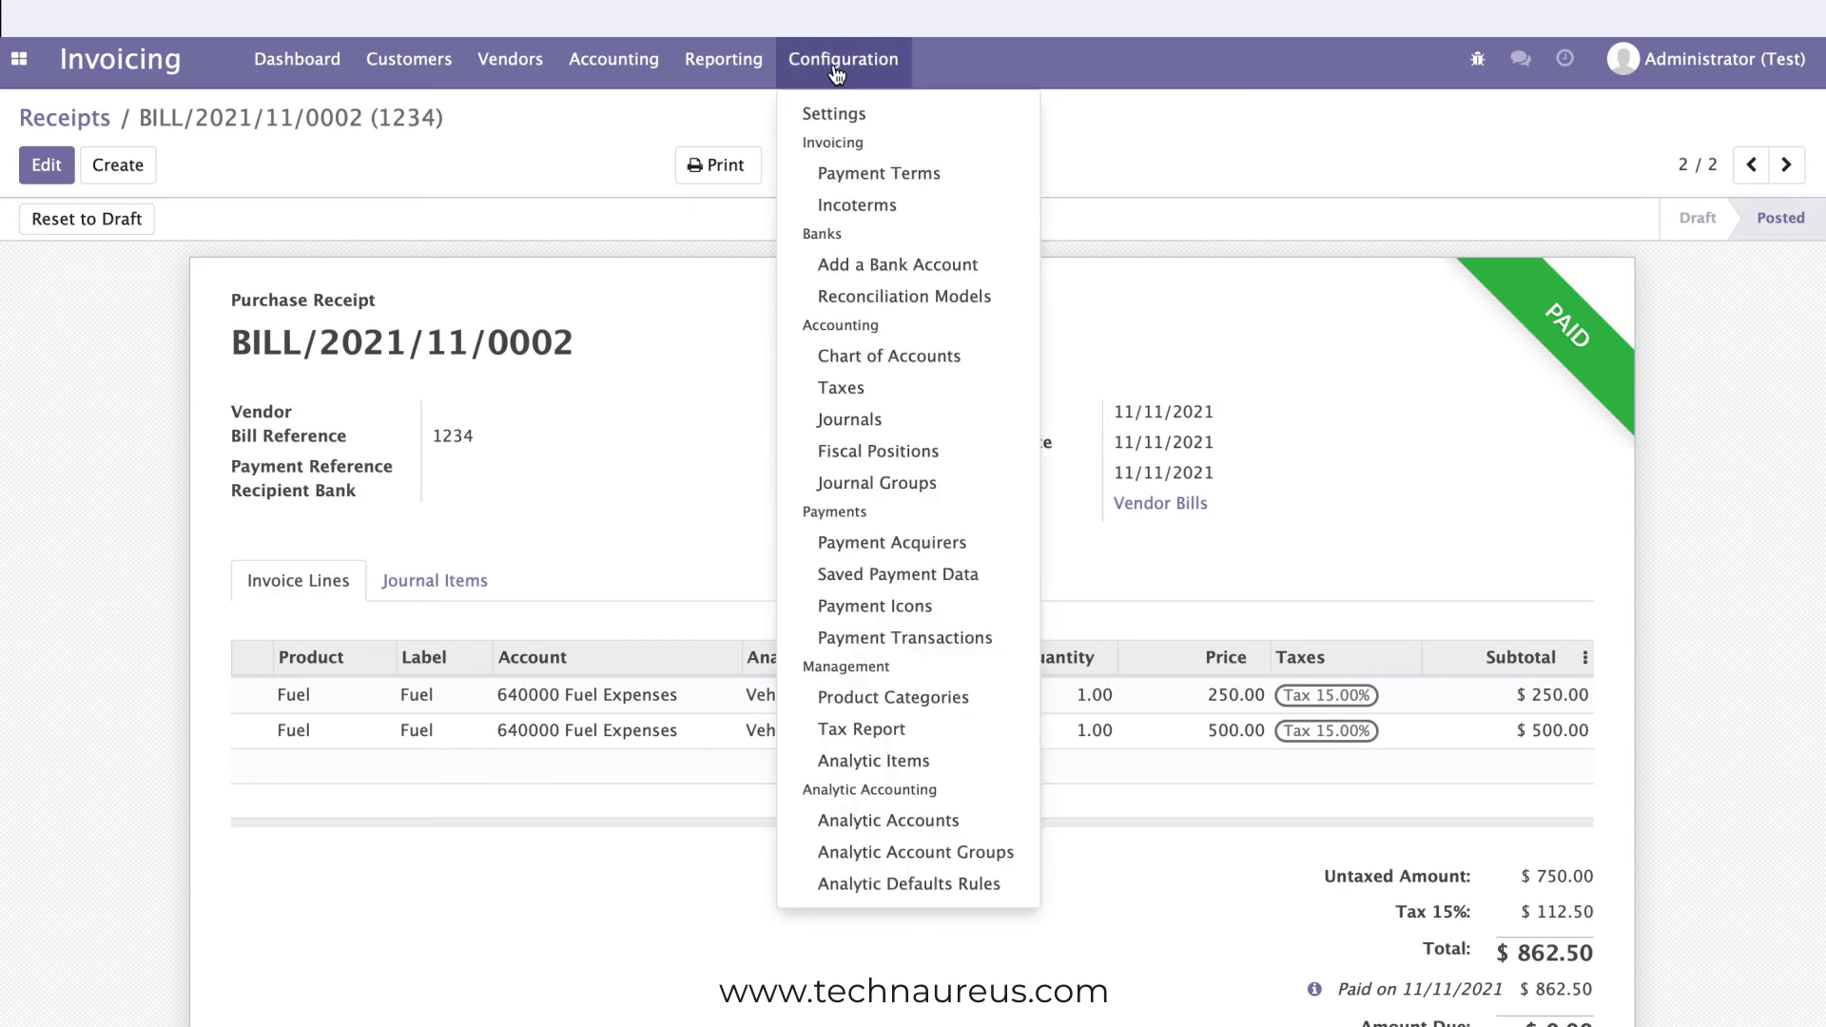
Review Vehicle 3's cost entries, then return to the Analytic Accounts list showing Vehicle 1–4 debits totalling 1,050.00
click(894, 823)
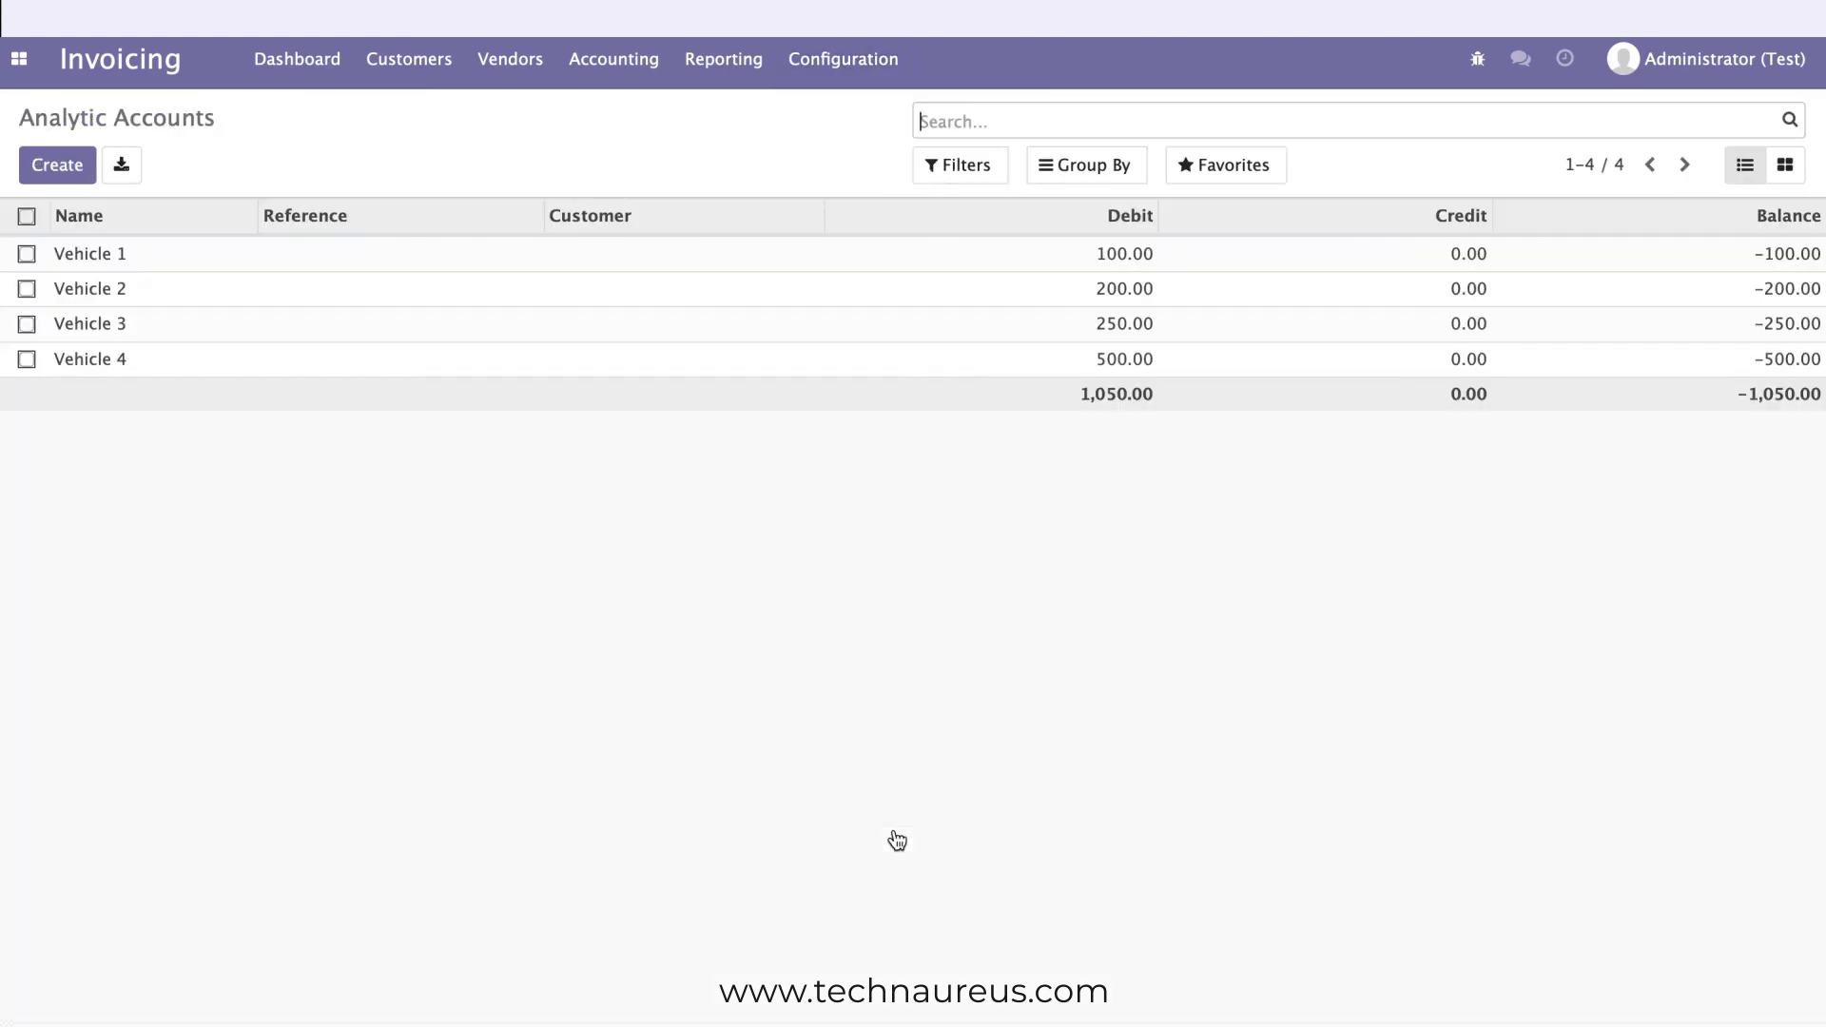
click(850, 336)
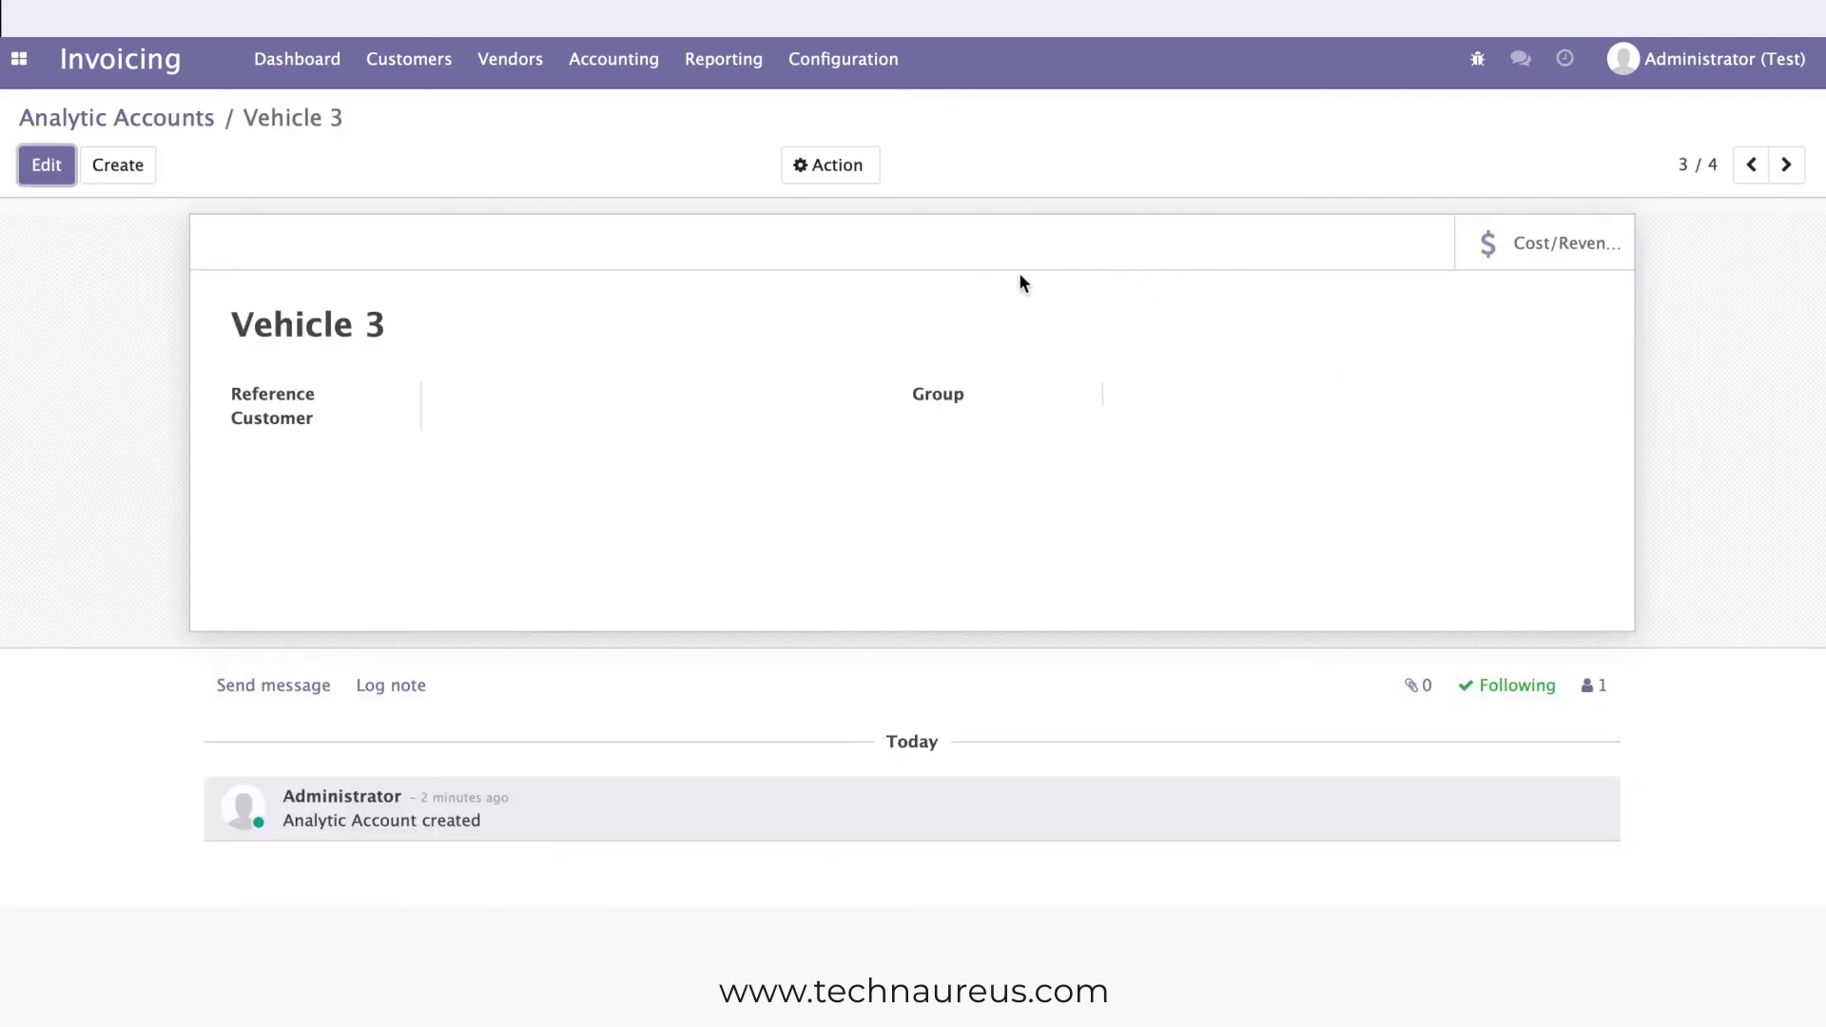
click(1501, 244)
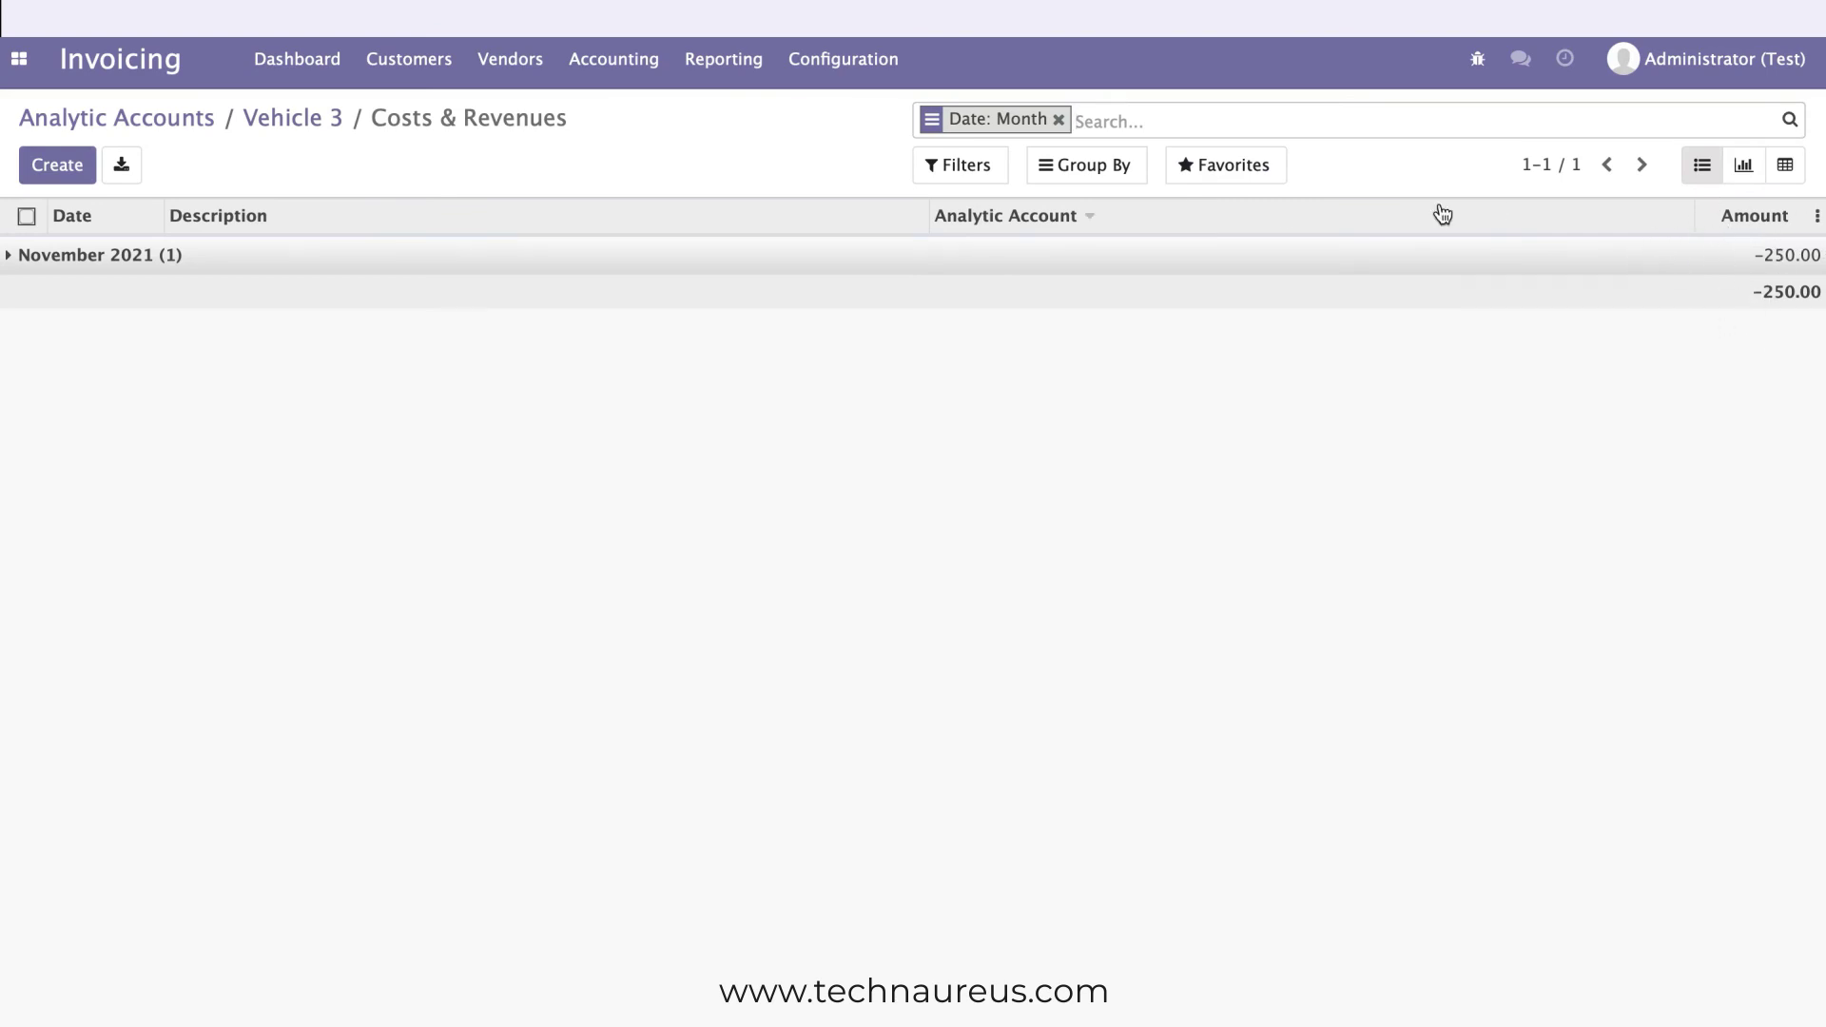
click(282, 121)
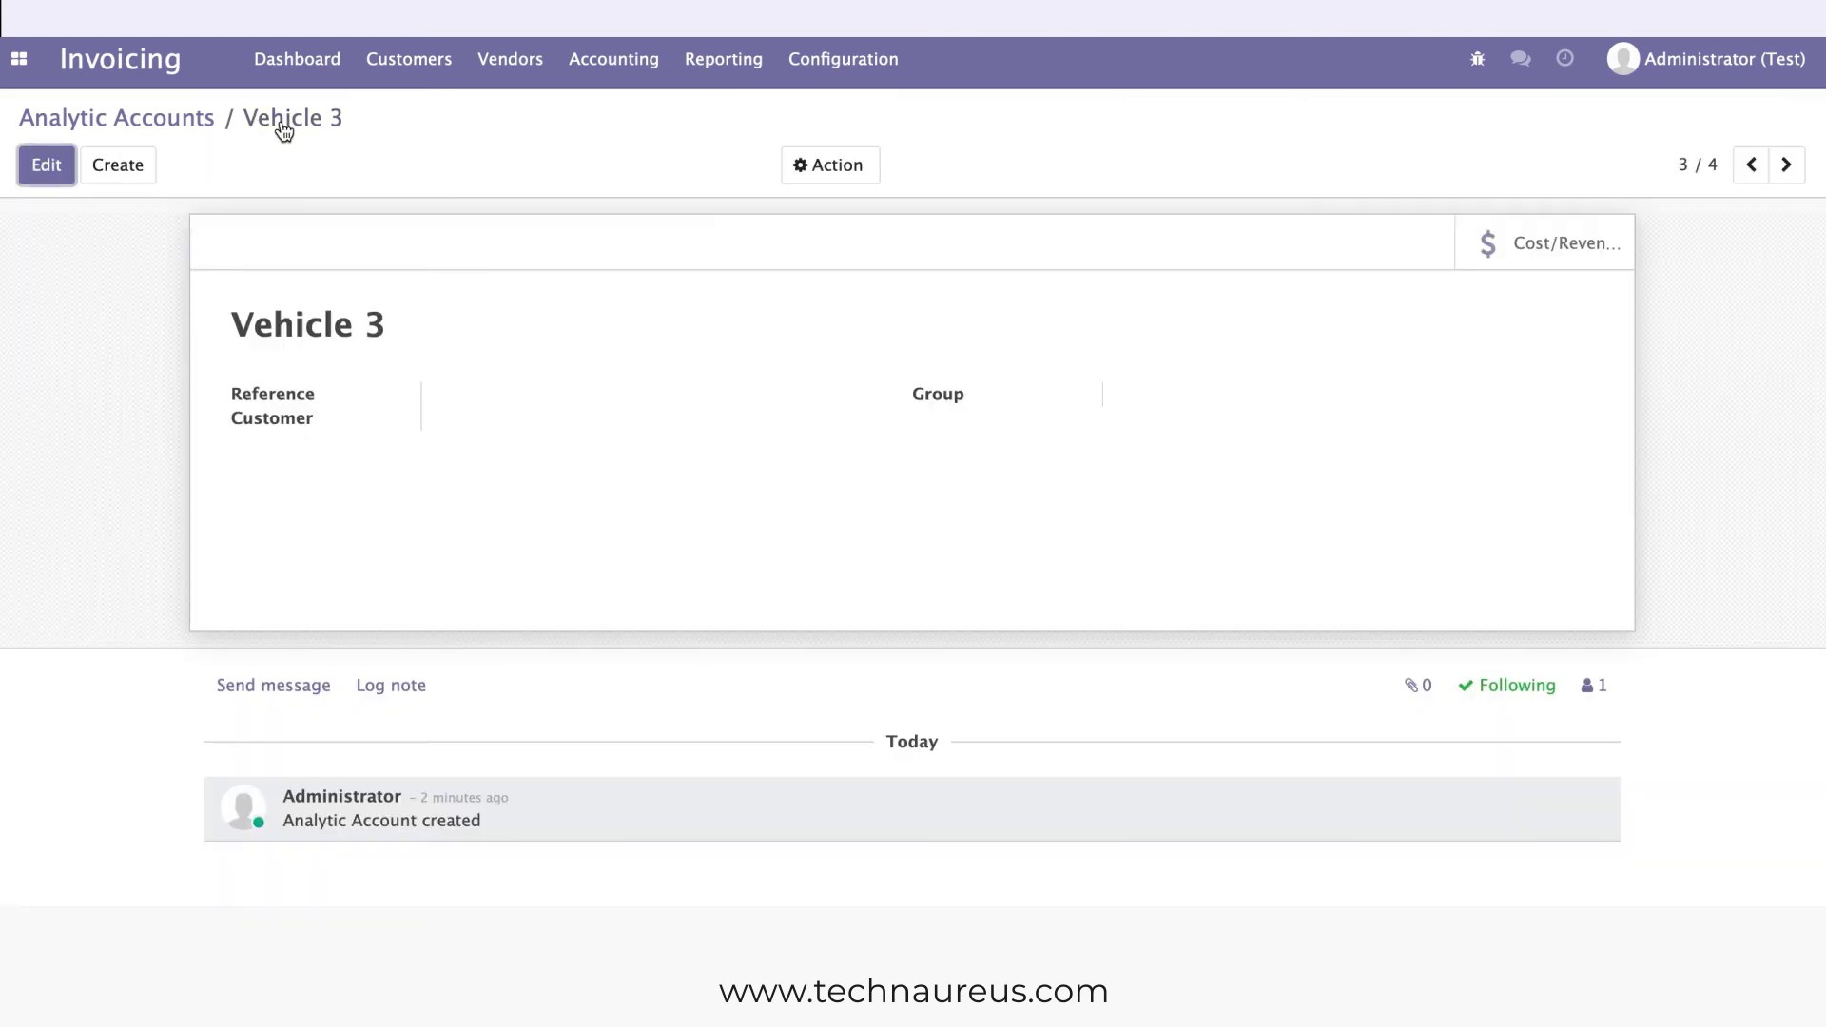
click(204, 119)
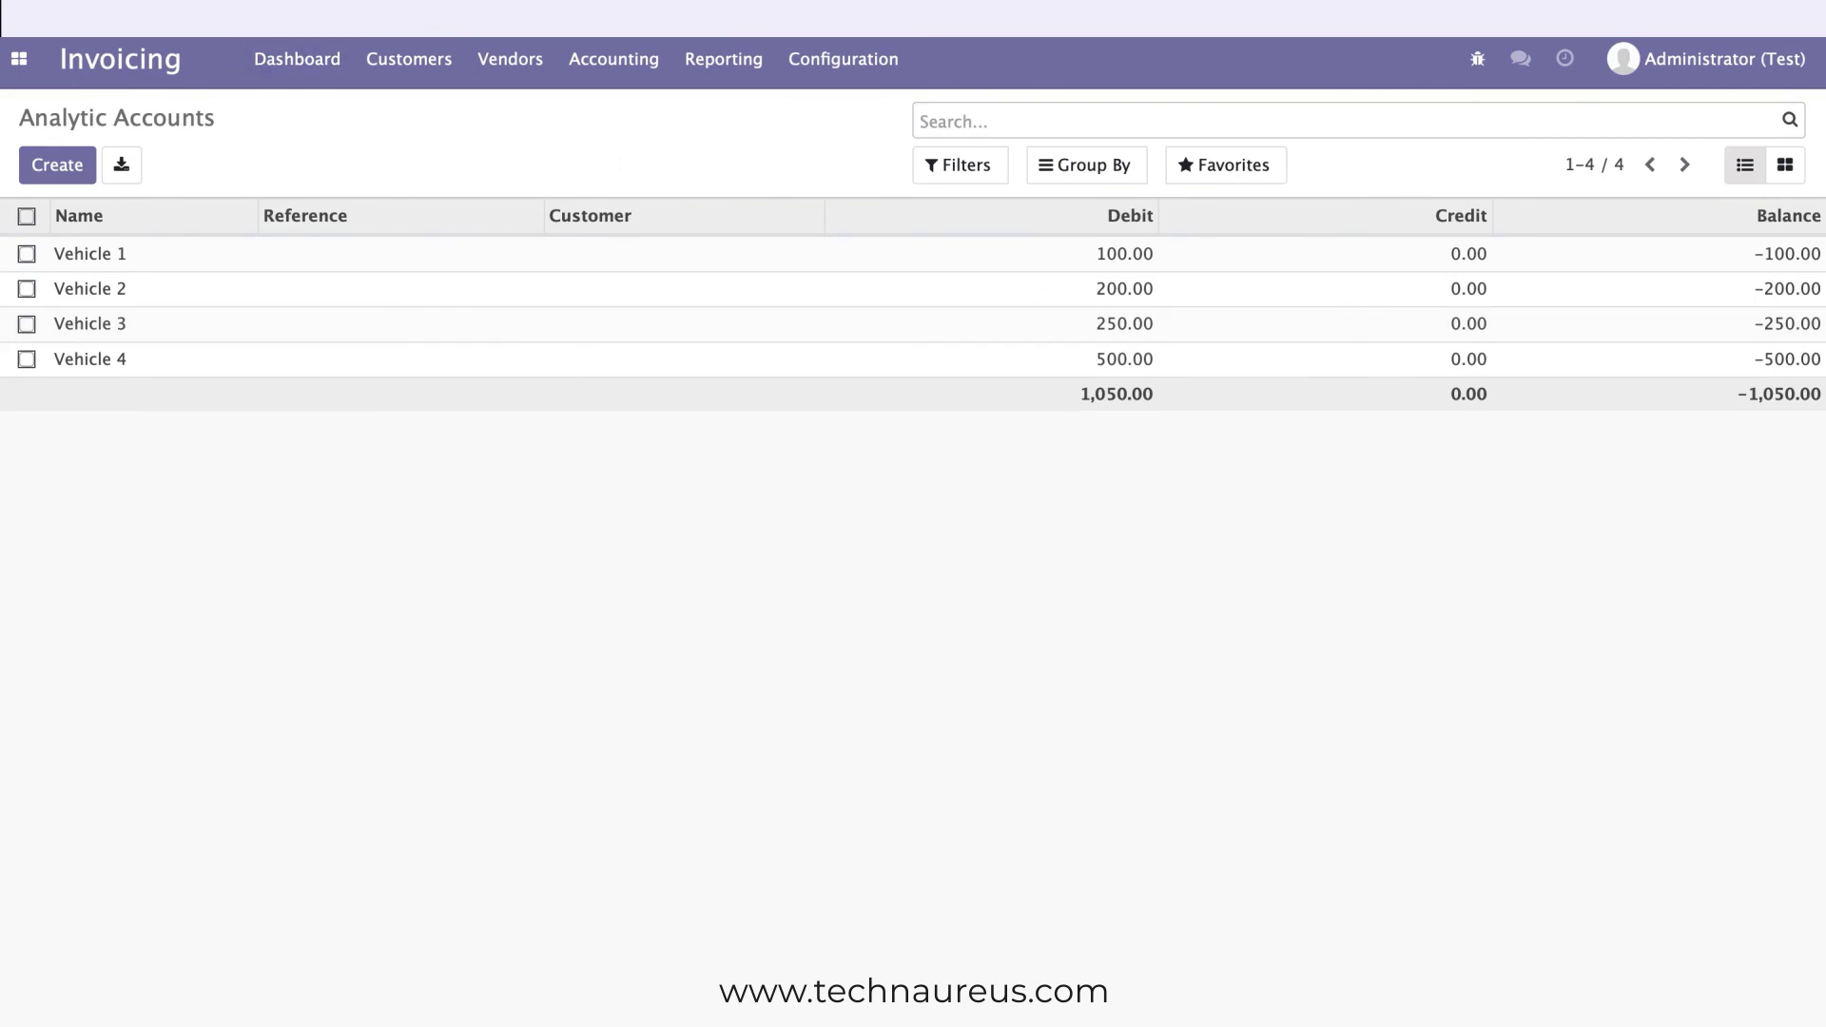
mouse_move(230, 5)
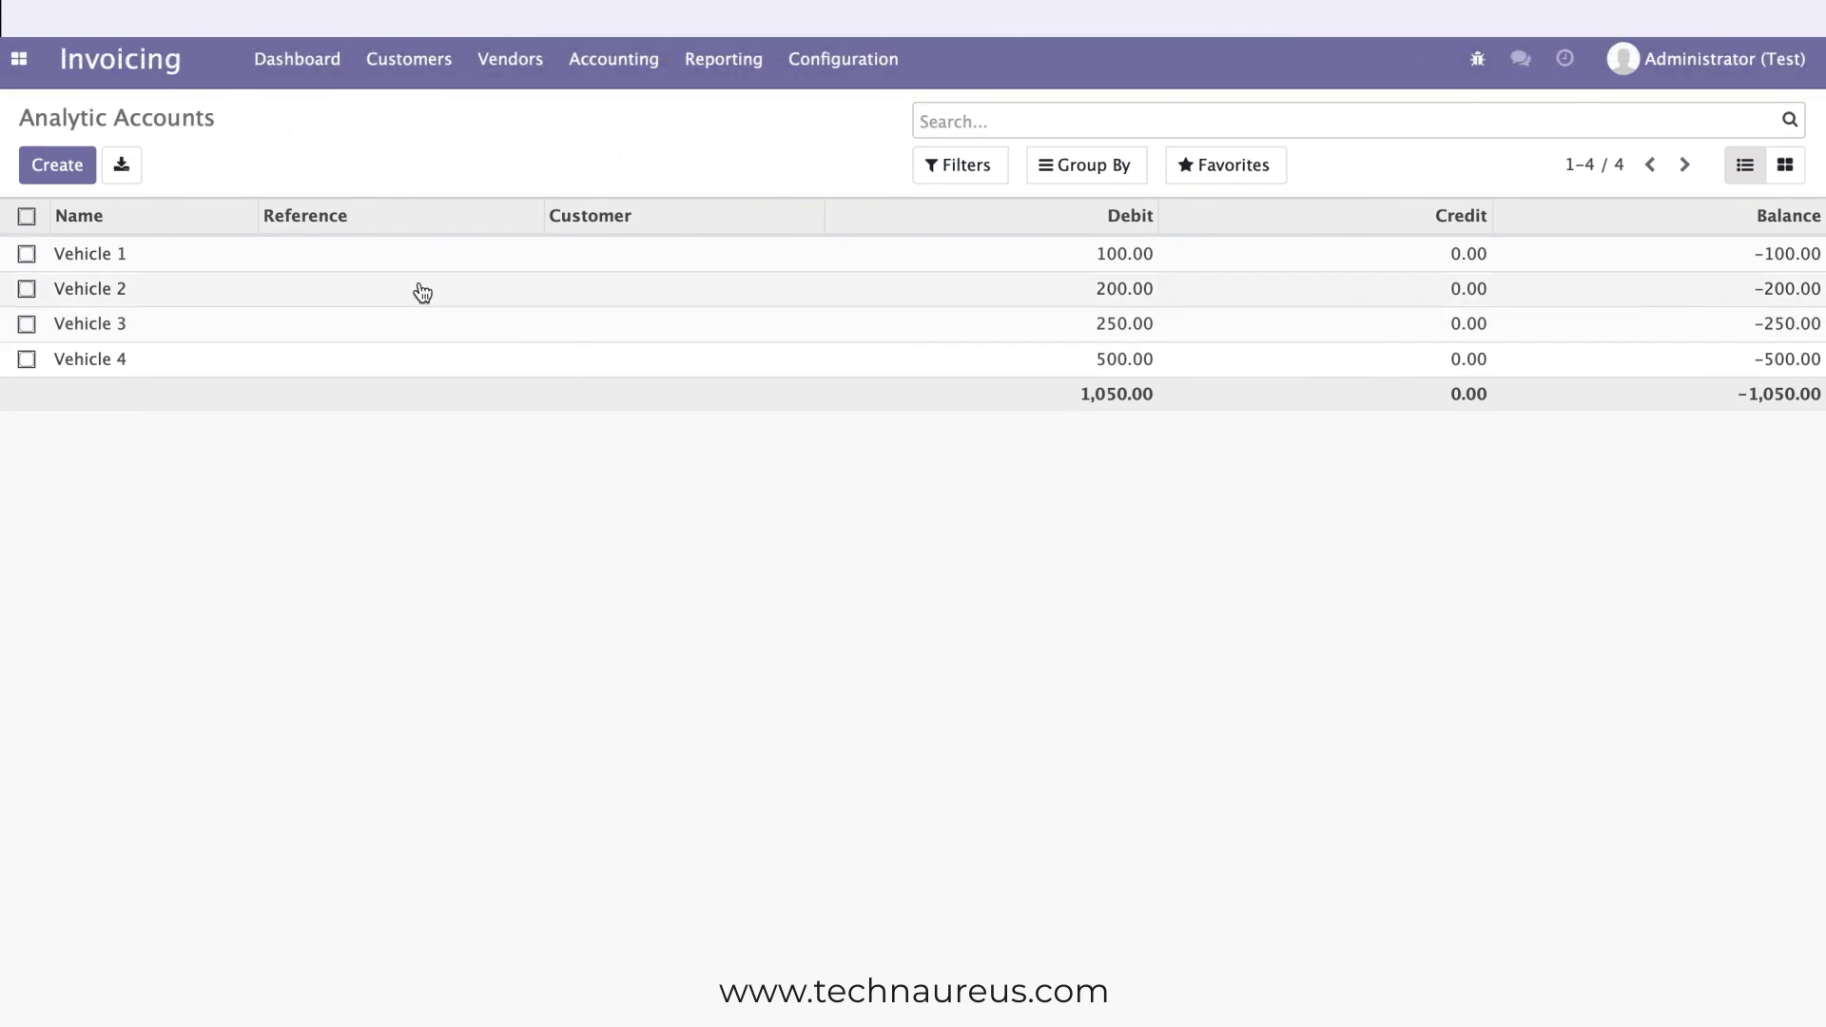